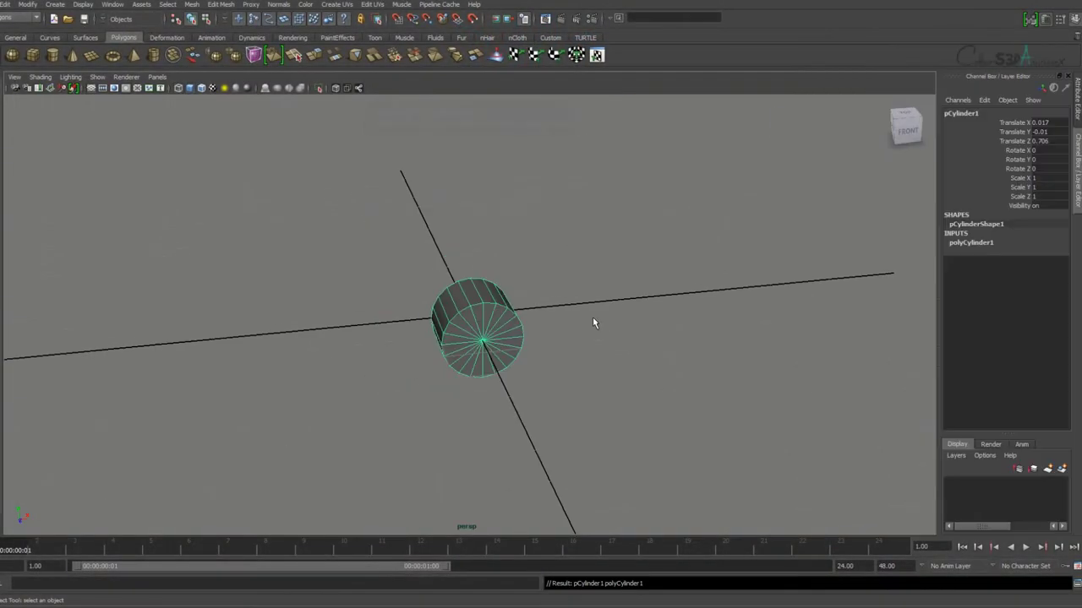
# Hide the time slider, range slider, help line and attribute editor, keeping the command line visible.
pyautogui.press('6')
pyautogui.press('Delete')
pyautogui.click(83, 4)
pyautogui.moveTo(102, 42)
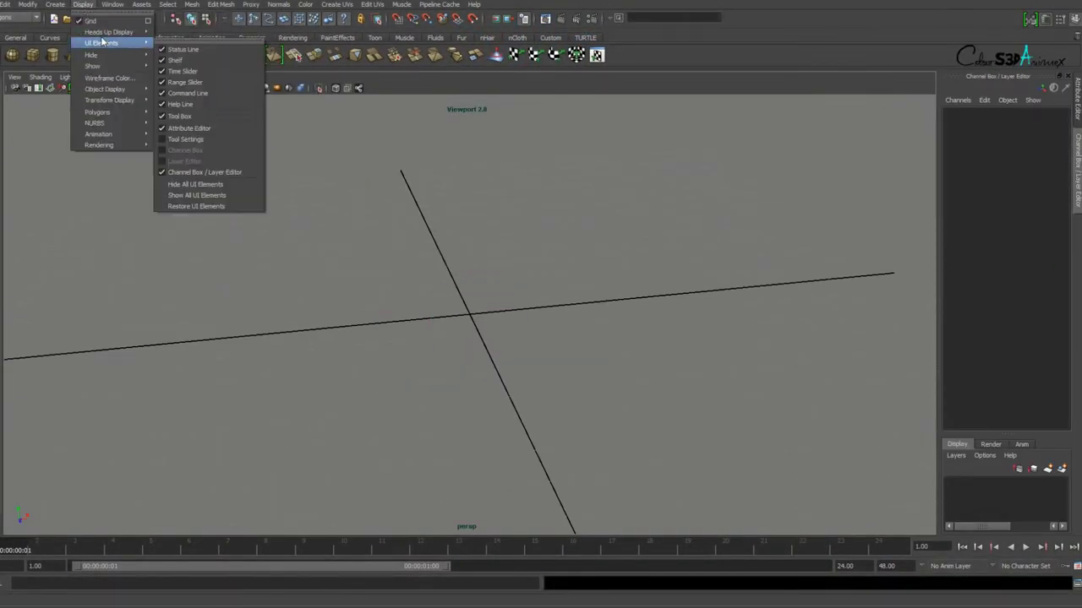
pyautogui.click(210, 44)
pyautogui.click(125, 235)
pyautogui.click(117, 211)
pyautogui.click(124, 199)
pyautogui.click(122, 187)
pyautogui.click(118, 178)
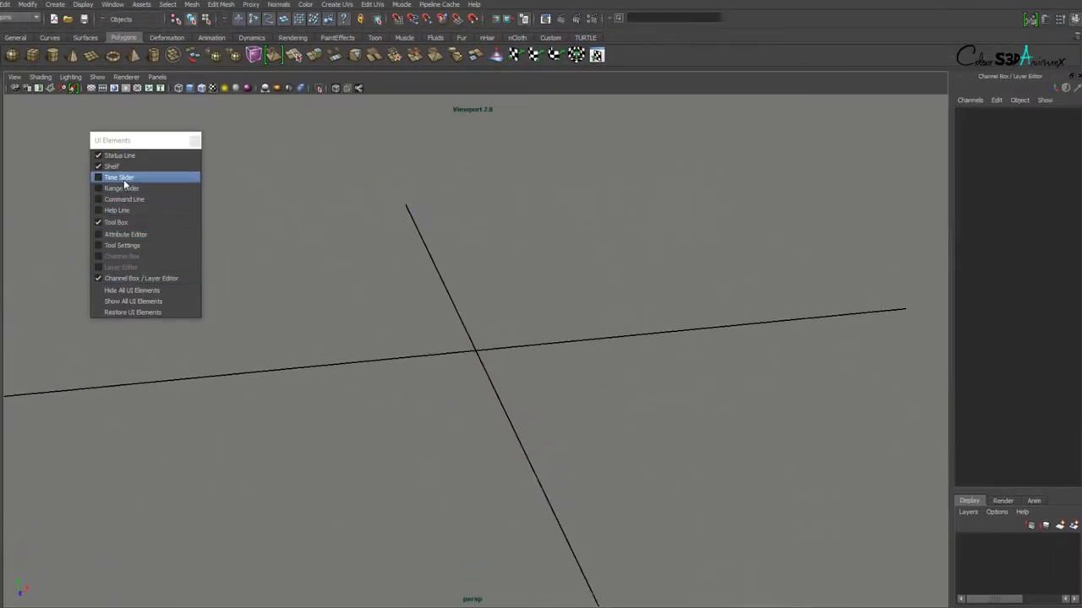
pyautogui.click(124, 199)
pyautogui.click(195, 140)
pyautogui.click(547, 37)
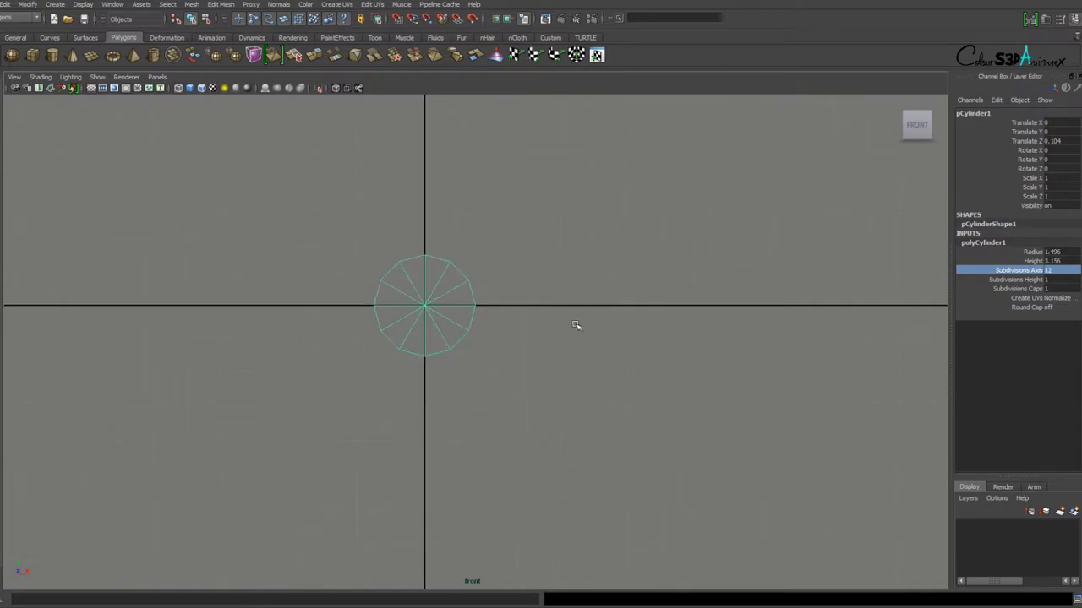
# Give the cylinder 12 sides, then draw a polygon plane to the left of the disc.
pyautogui.click(5, 4)
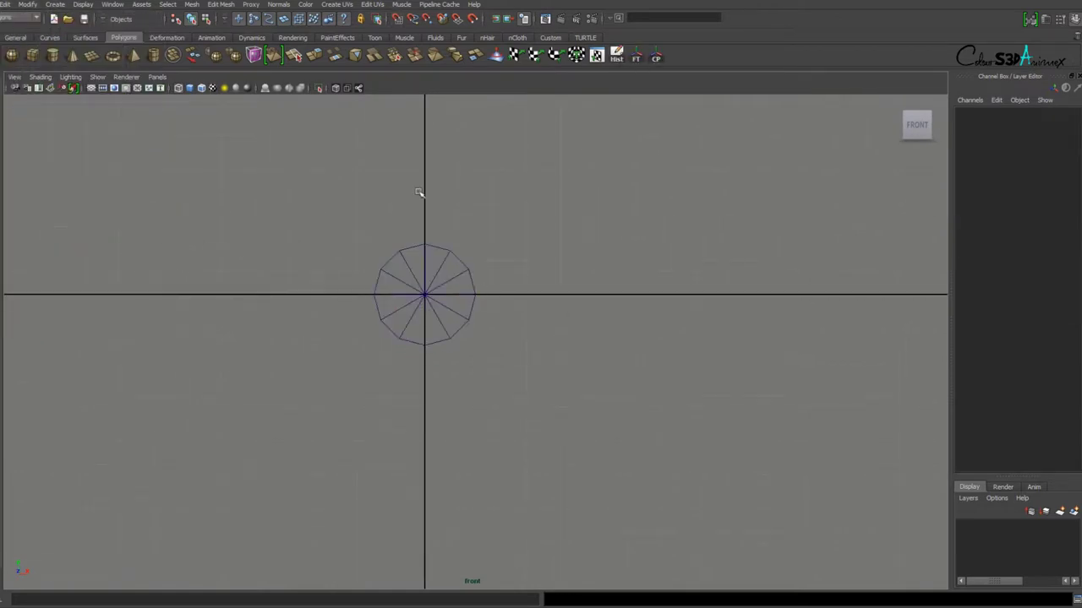
pyautogui.press('5')
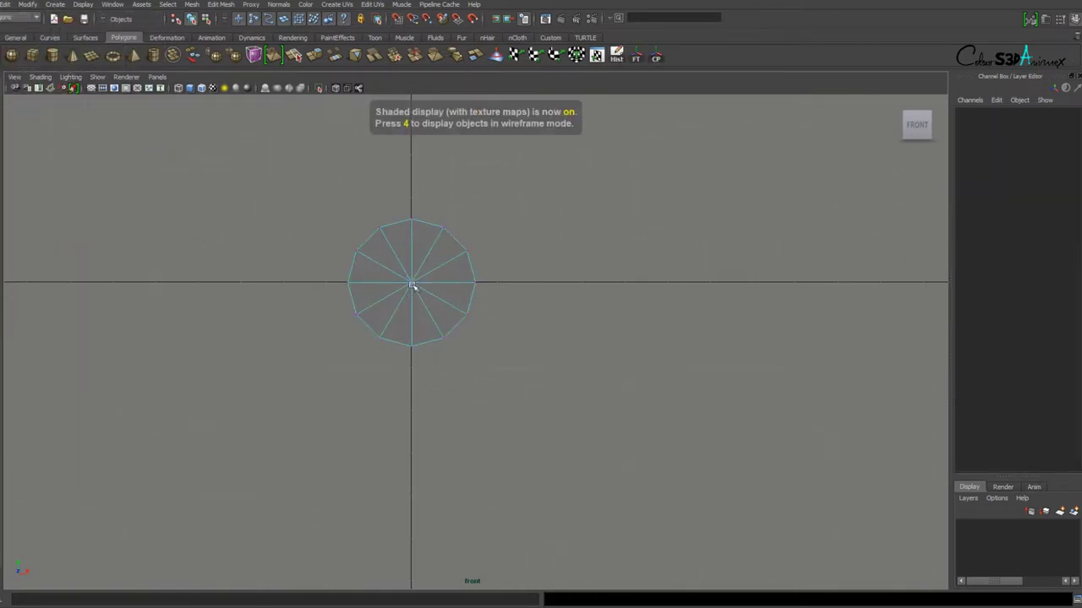
pyautogui.click(485, 319)
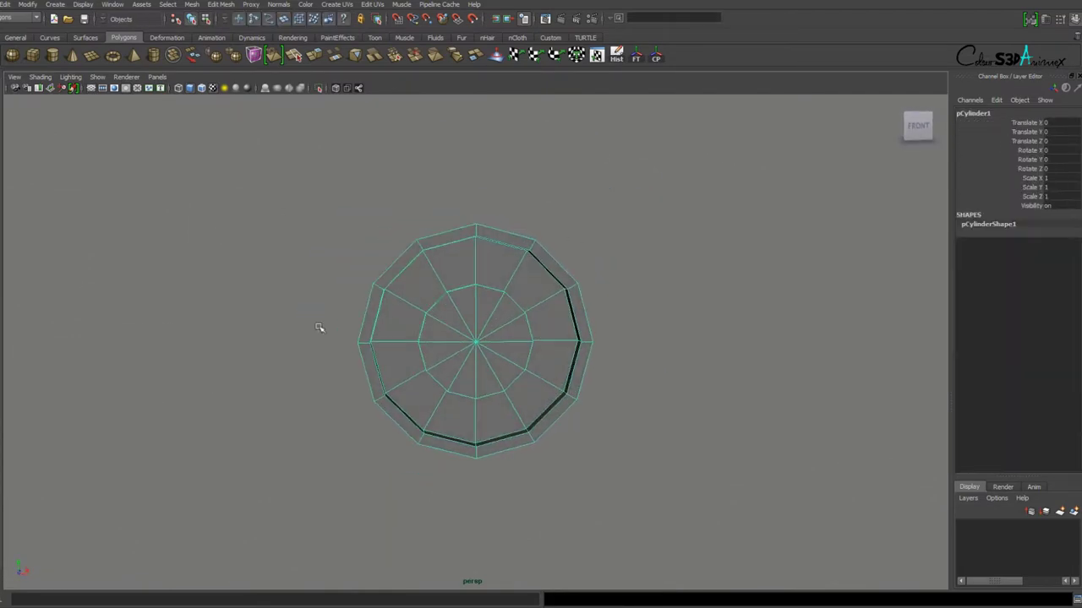
pyautogui.click(206, 88)
pyautogui.scroll(3, 478, 338)
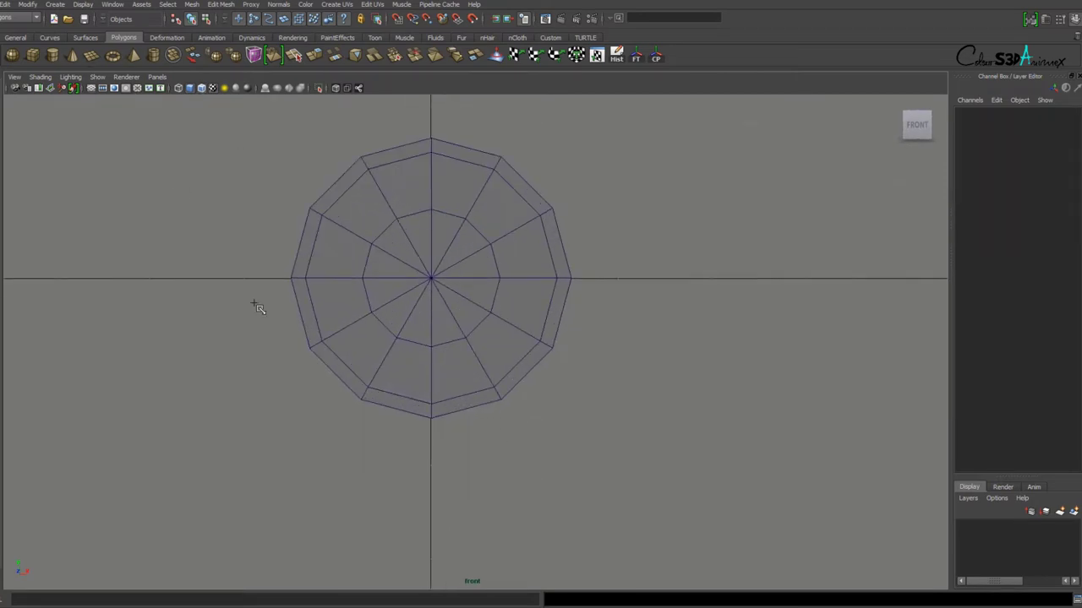
pyautogui.moveTo(260, 242); pyautogui.dragTo(329, 369)
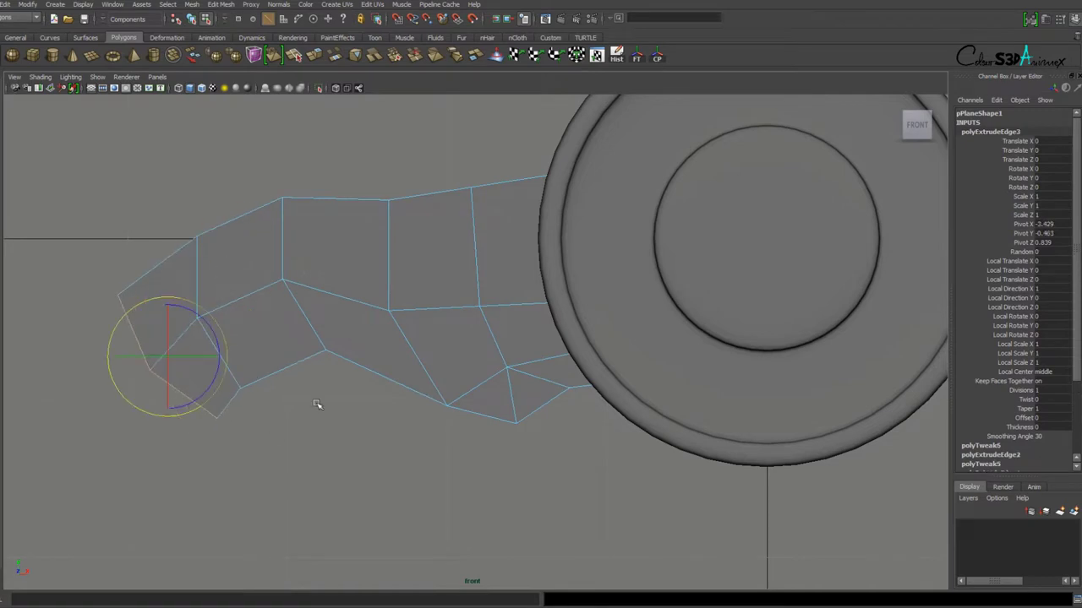
# Extrude the plane's left edge twice, pulling it out to the left.
pyautogui.hotkey('ctrl', 'e')
pyautogui.moveTo(455, 328); pyautogui.dragTo(371, 313)
pyautogui.hotkey('ctrl', 'e')
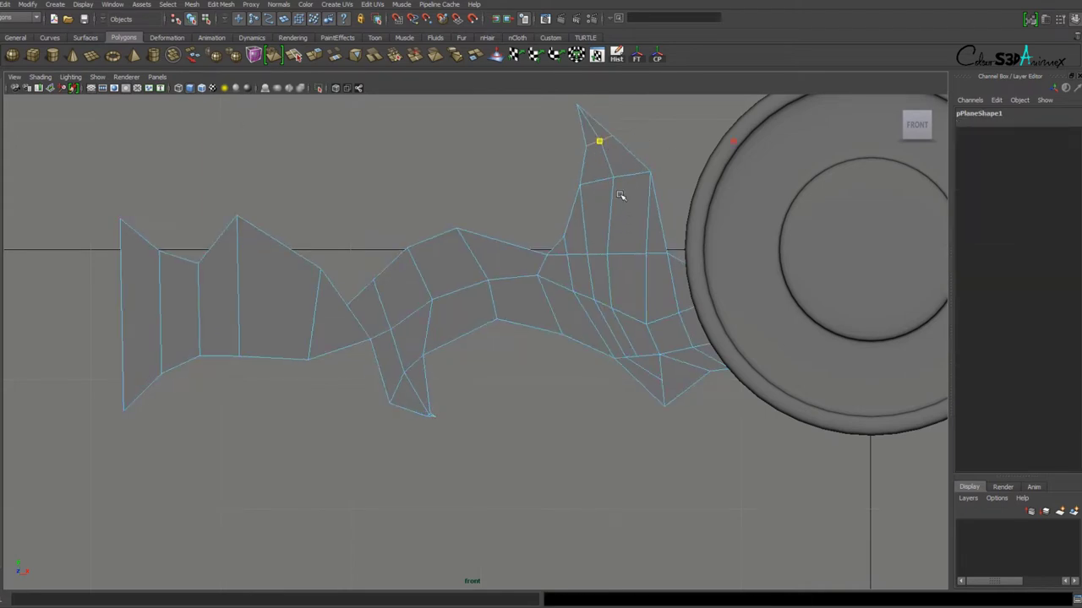
# Delete the stray edge near the fin base, checking the result in smooth preview.
pyautogui.press('3')
pyautogui.press('1')
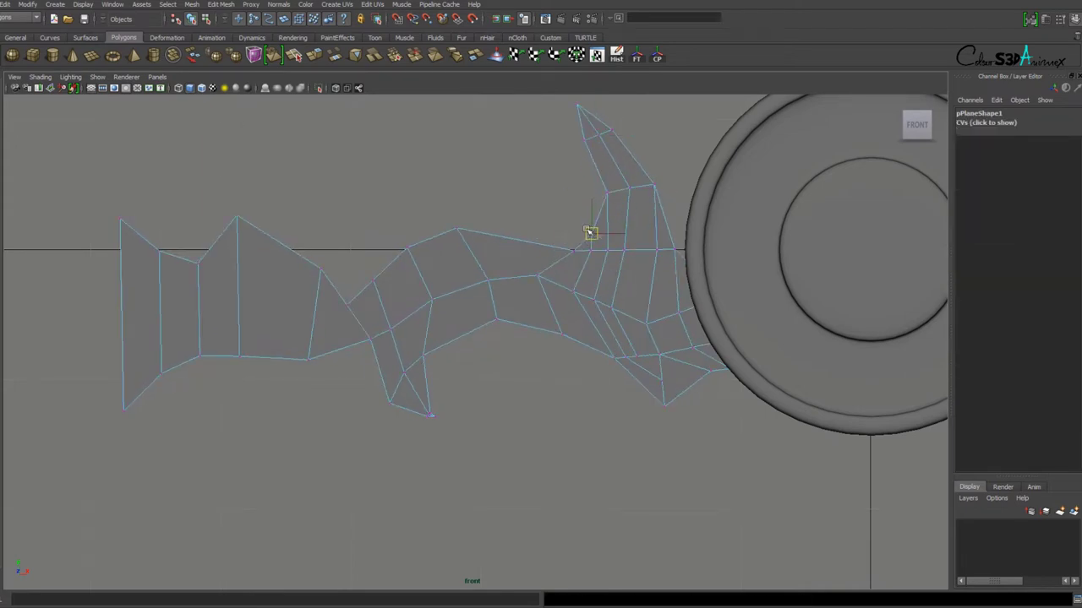
pyautogui.press('3')
pyautogui.press('1')
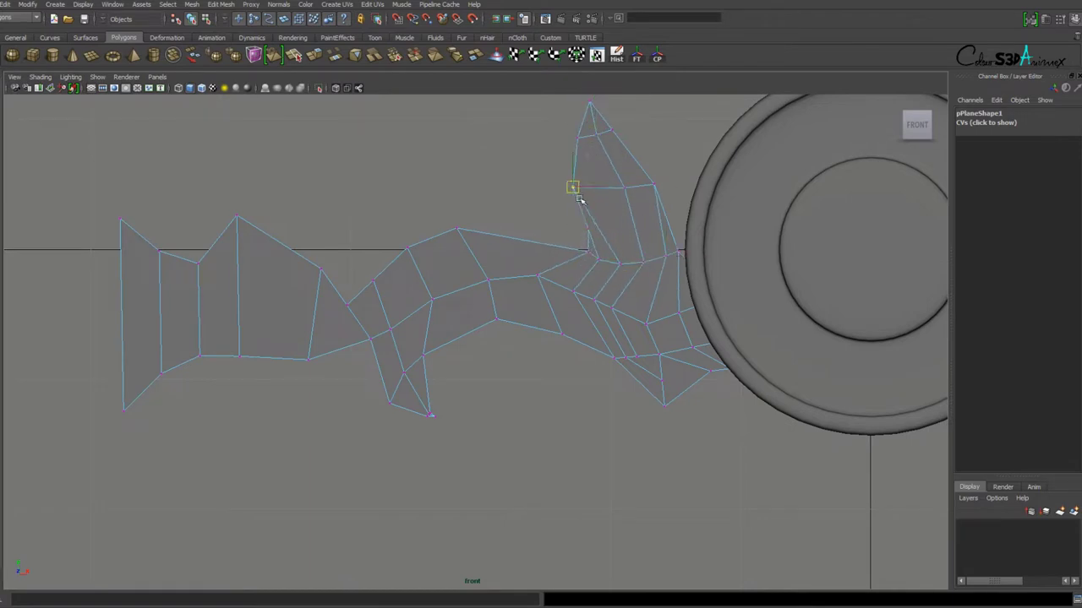
pyautogui.press('Delete')
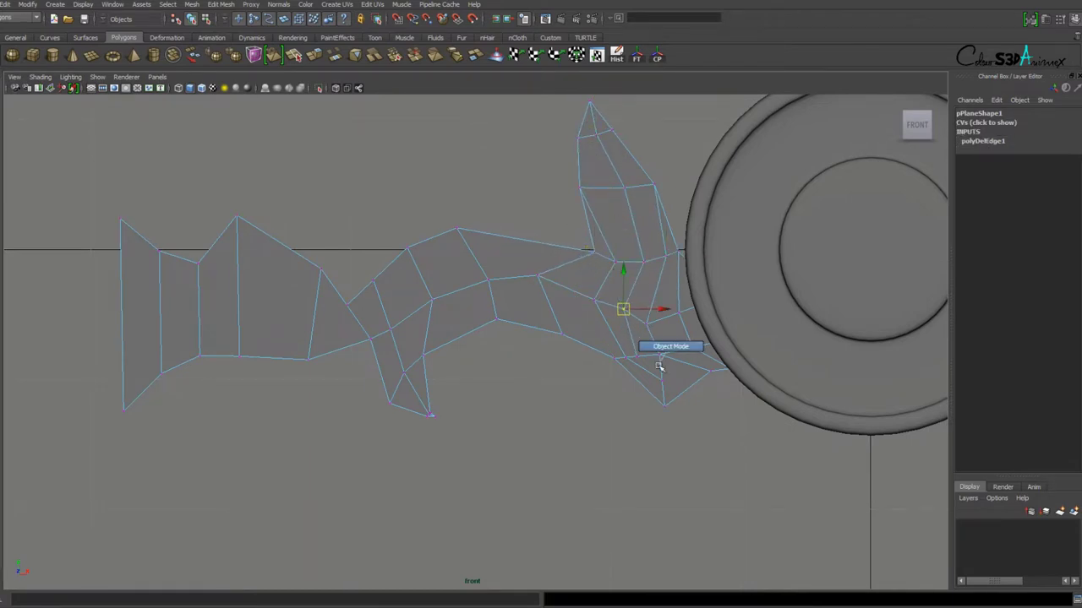
pyautogui.press('3')
pyautogui.click(636, 258)
pyautogui.press('1')
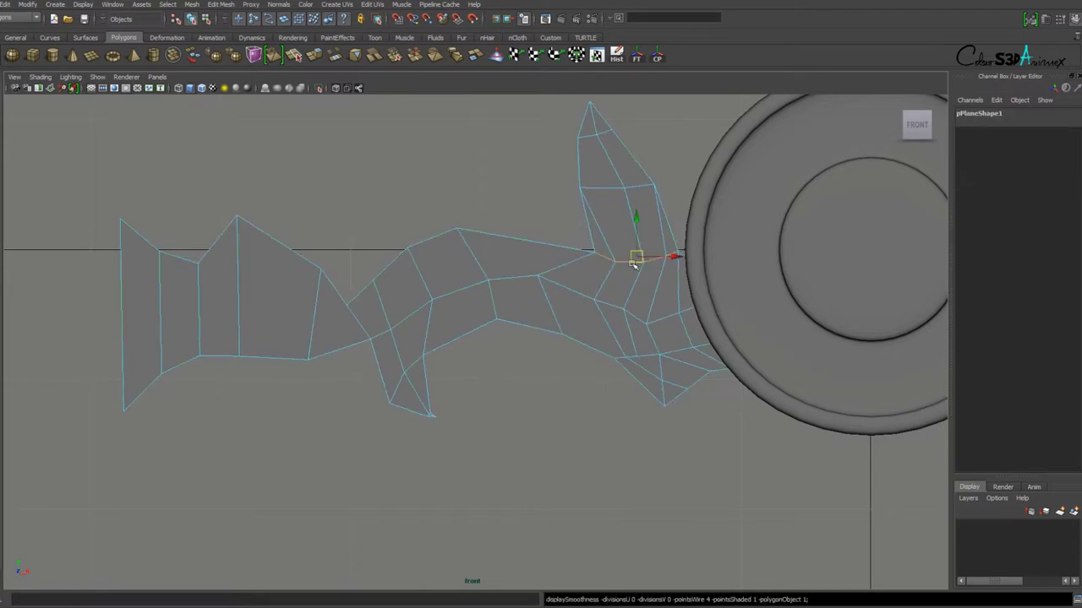
# Insert new edge loops across the blade and extrude one of its edges.
pyautogui.press('3')
pyautogui.keyDown('shift'); pyautogui.moveTo(553, 248); pyautogui.dragTo(572, 268, button='right'); pyautogui.keyUp('shift')
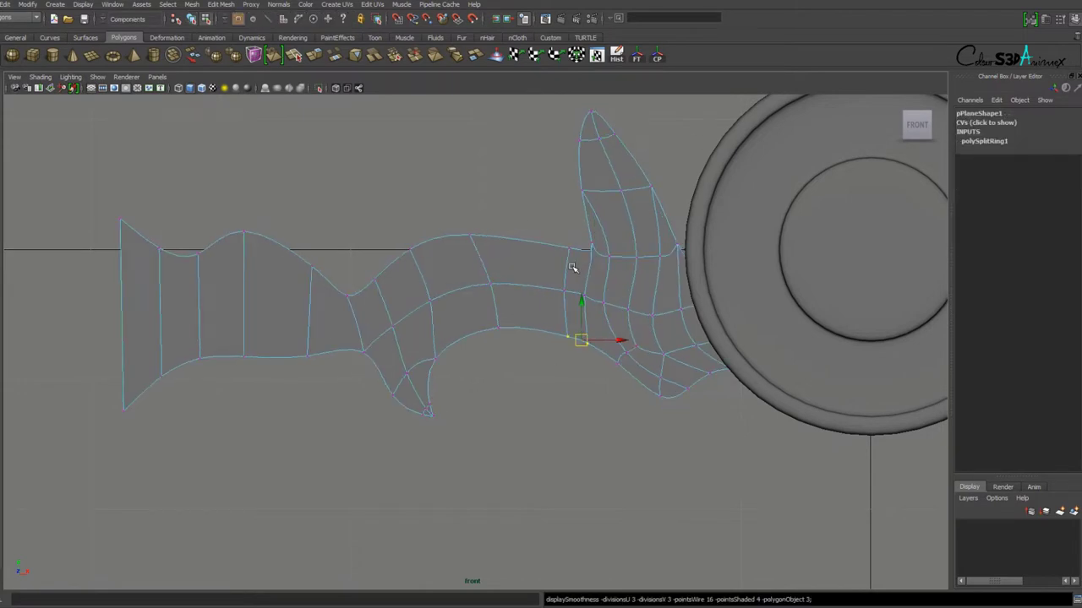
pyautogui.press('F8')
pyautogui.press('1')
pyautogui.click(633, 306)
pyautogui.press('3')
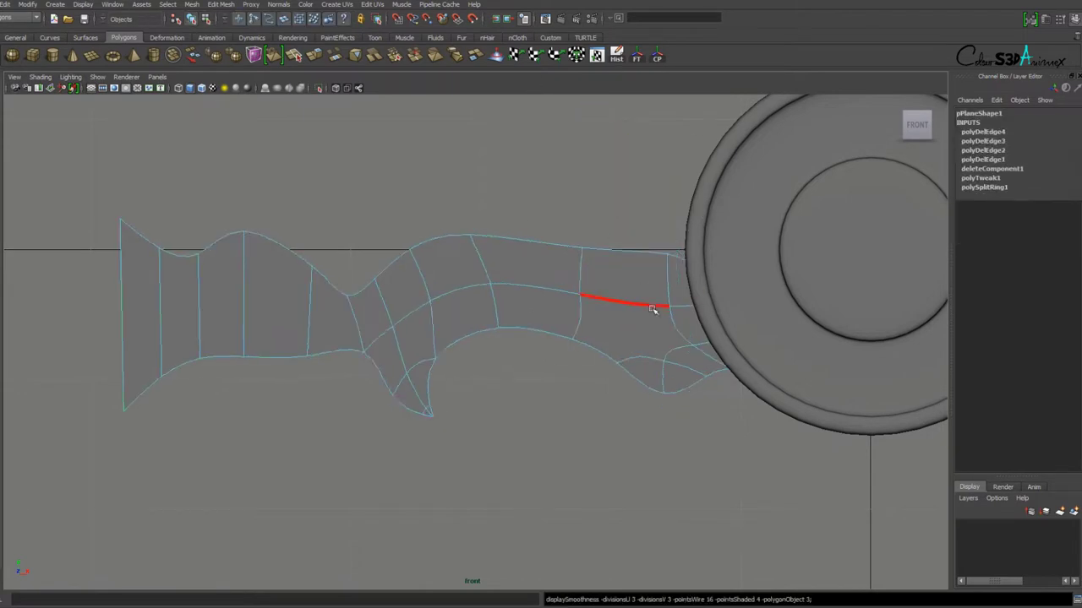
pyautogui.click(653, 309)
pyautogui.press('1')
pyautogui.hotkey('ctrl', 'e')
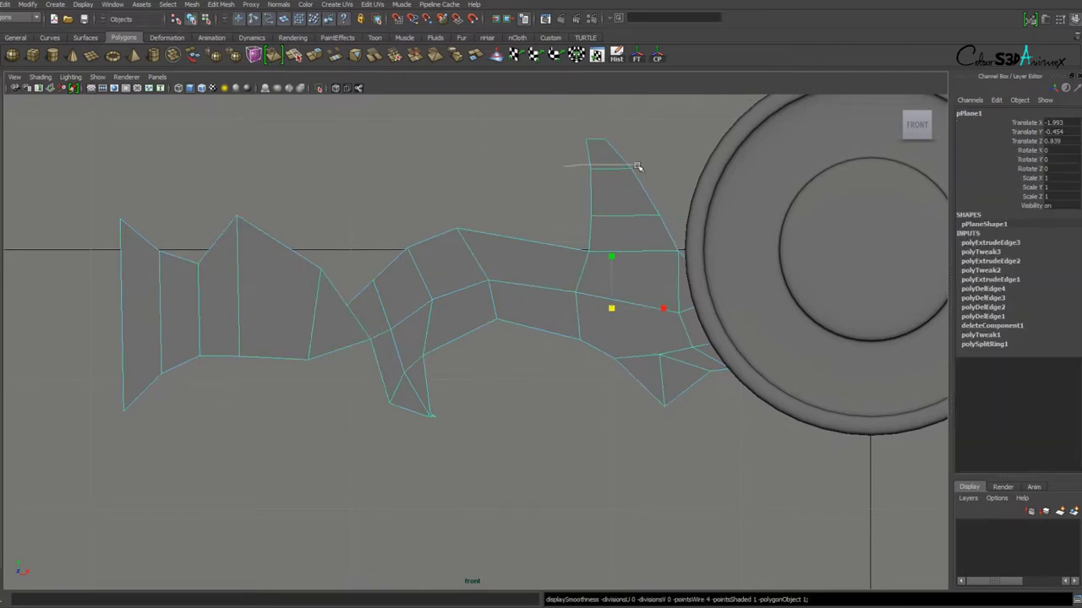
# Split the top fin with new edges and add another edge loop across it.
pyautogui.doubleClick(632, 249)
pyautogui.press('F8')
pyautogui.press('3')
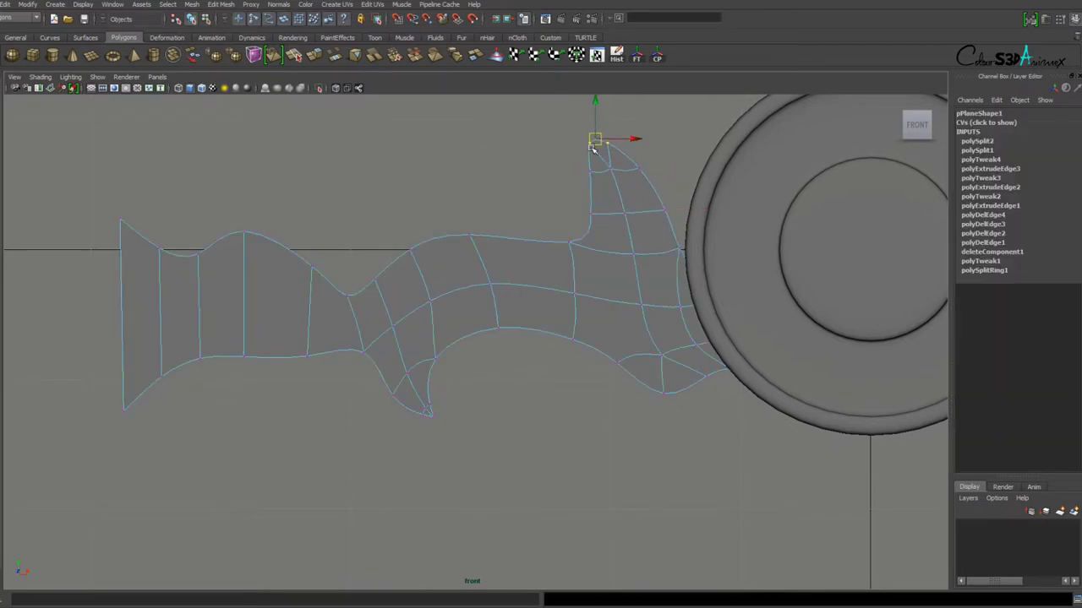
pyautogui.press('1')
pyautogui.press('w')
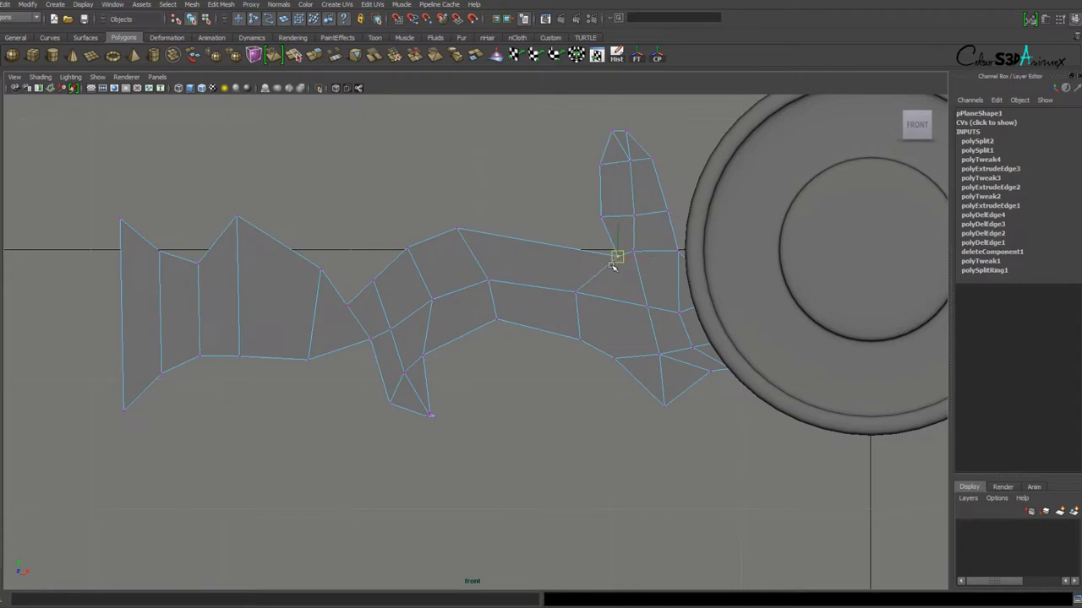
pyautogui.click(601, 194)
pyautogui.press('3')
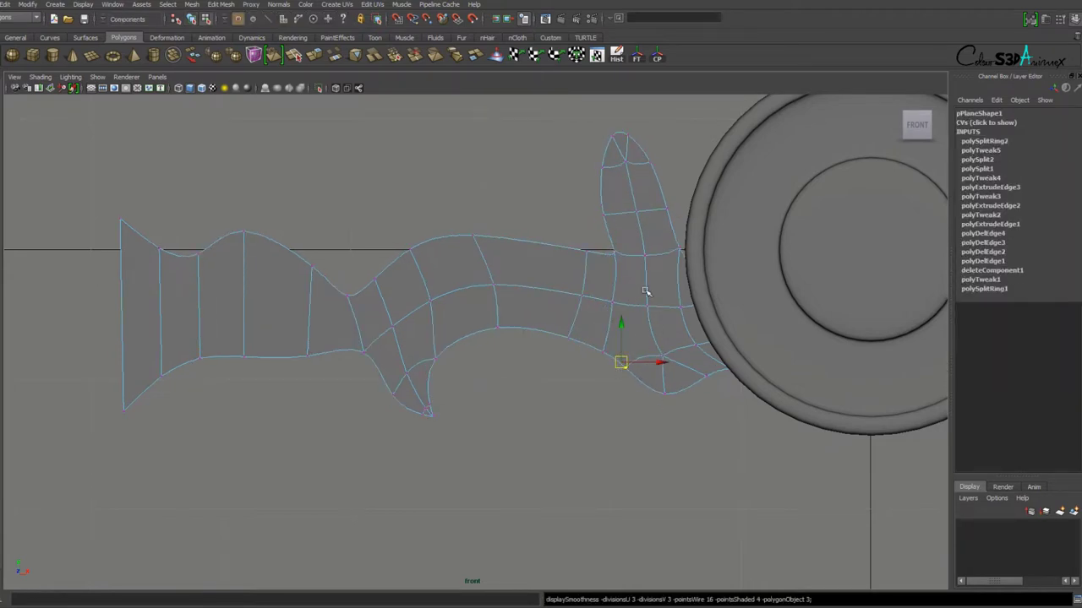
# Reshape the fin's tip vertices into a curved hook and frame the whole model.
pyautogui.hotkey('ctrl', 'z')
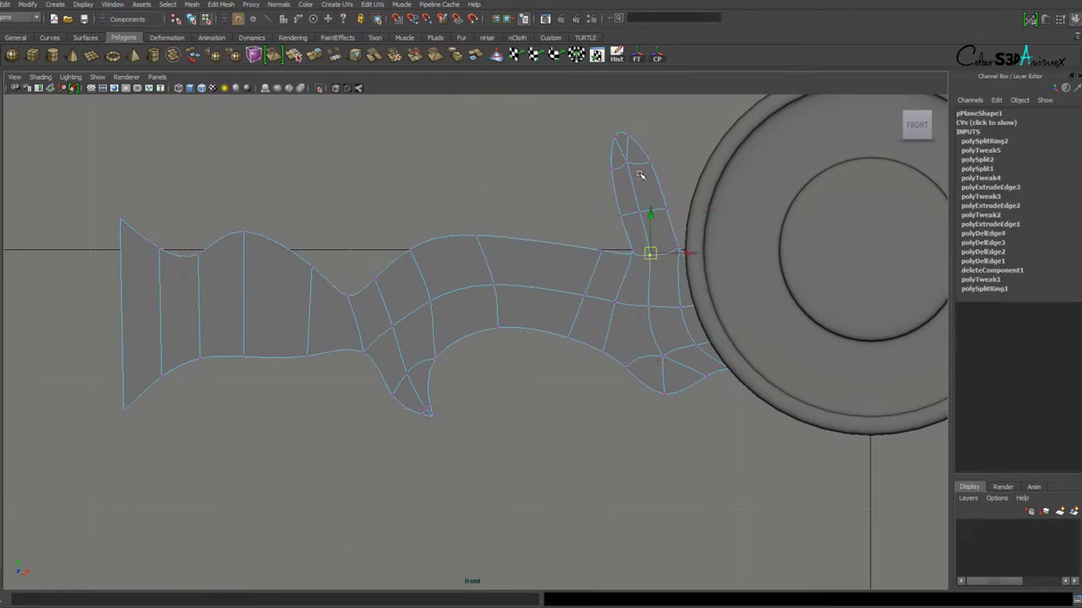
pyautogui.press('1')
pyautogui.hotkey('shift', 'z')
pyautogui.hotkey('shift', 'z')
pyautogui.press('3')
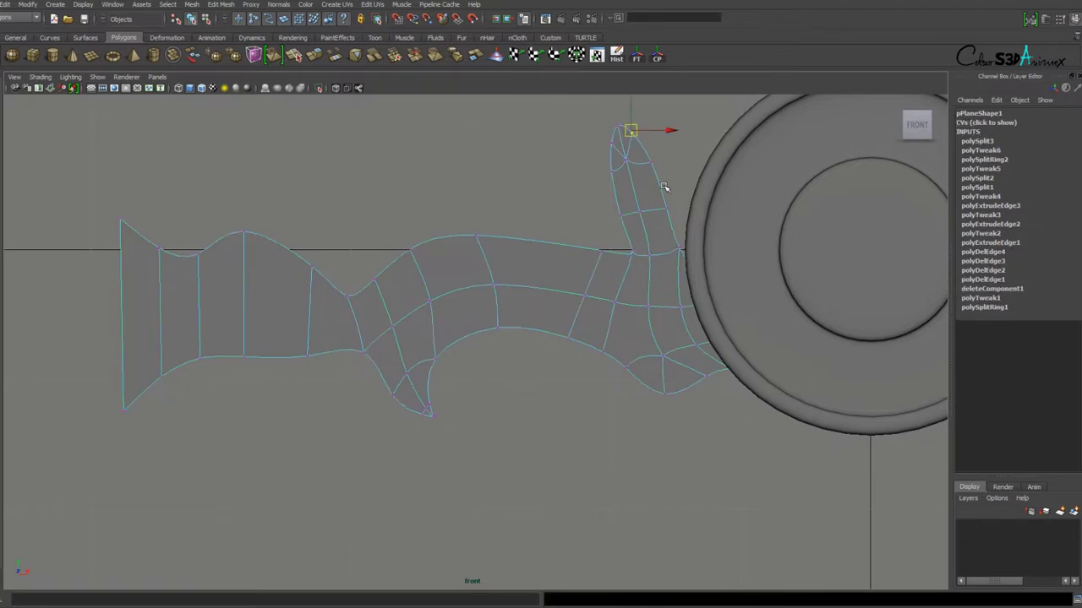
pyautogui.hotkey('ctrl', 'z')
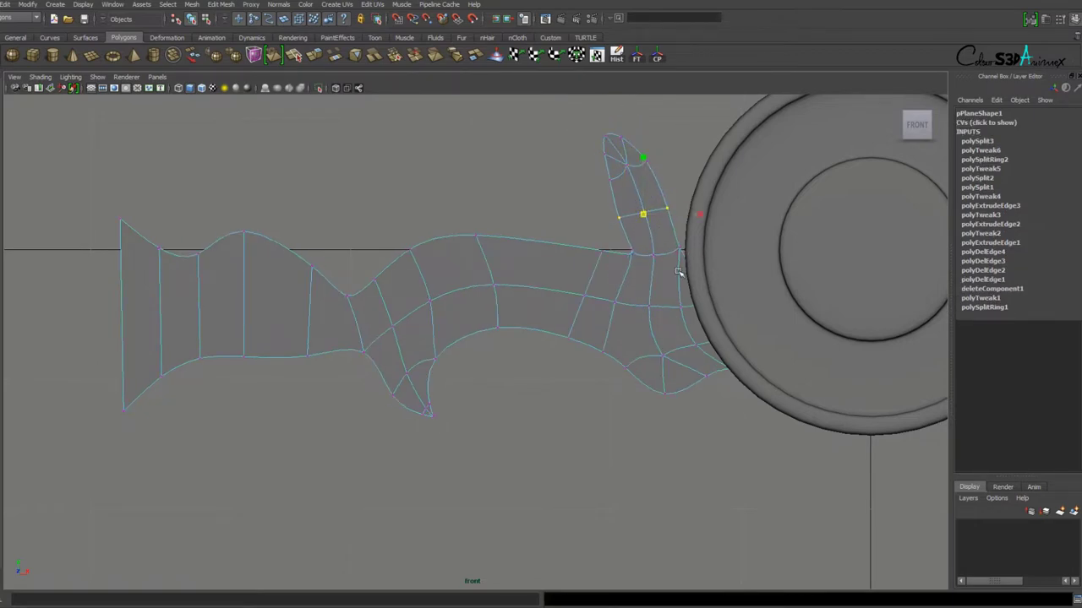
pyautogui.hotkey('ctrl', 'z')
pyautogui.hotkey('ctrl', 'z')
pyautogui.hotkey('ctrl', 'z')
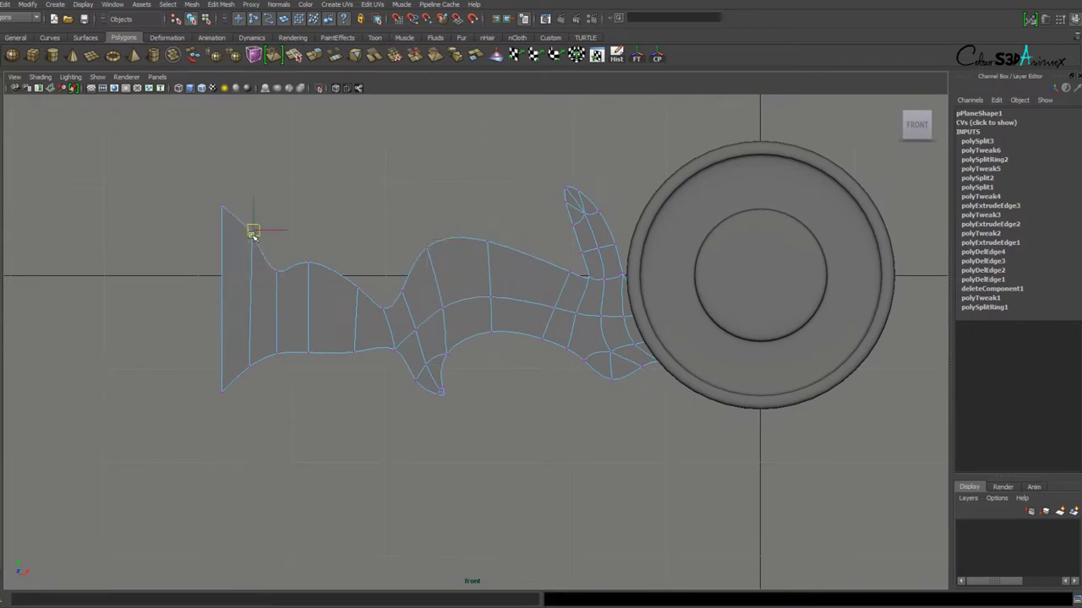
# Redraw the curve along the blade outline and reshape its upper-left loop with control points.
pyautogui.moveTo(394, 209); pyautogui.dragTo(440, 235)
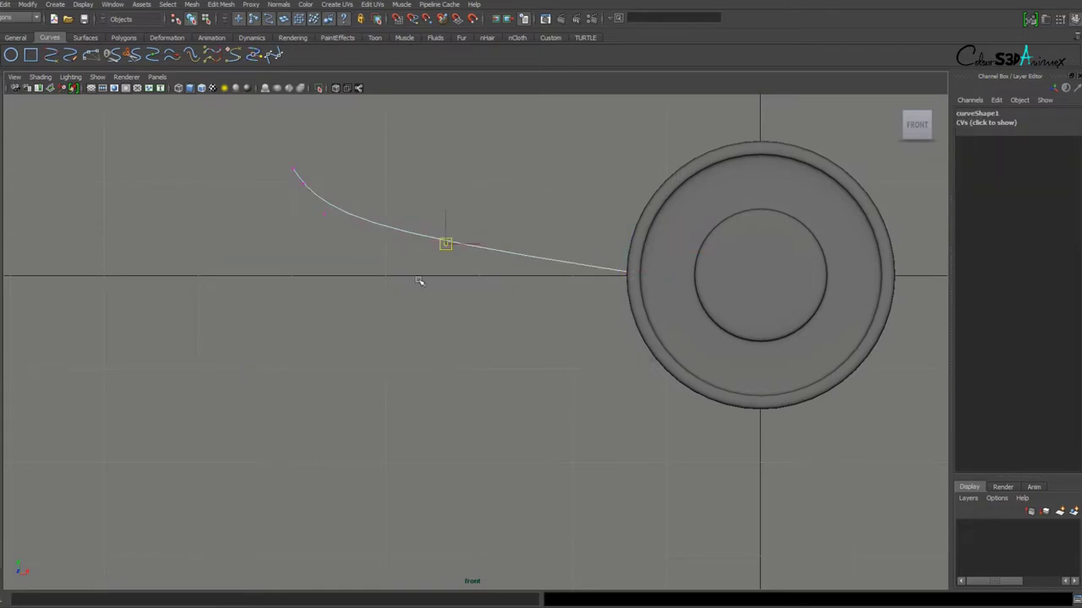
pyautogui.press('Delete')
pyautogui.moveTo(647, 343); pyautogui.dragTo(568, 347)
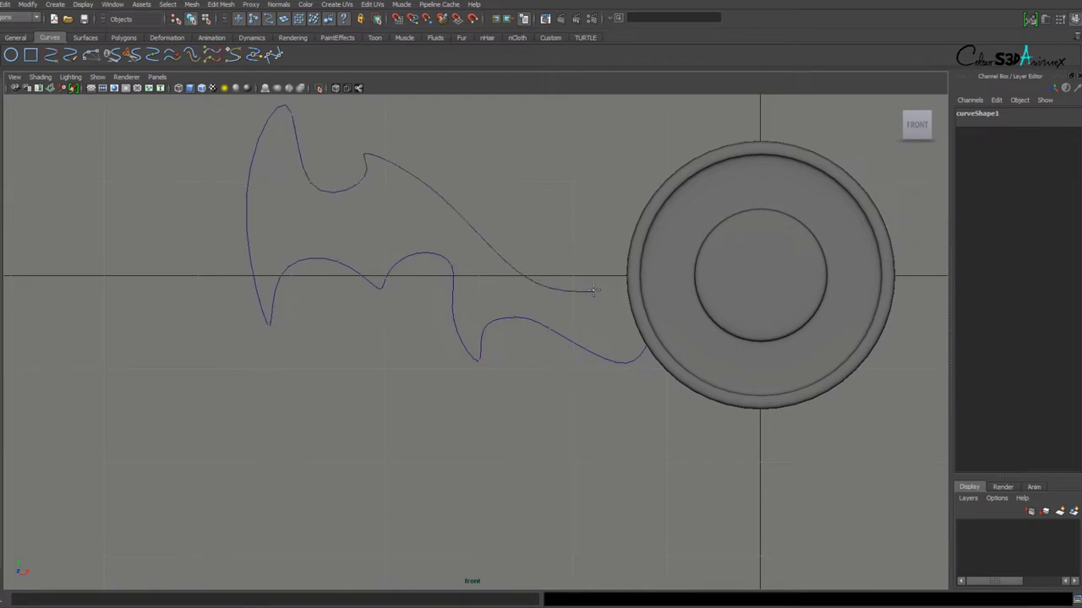
pyautogui.press('F8')
pyautogui.click(590, 246)
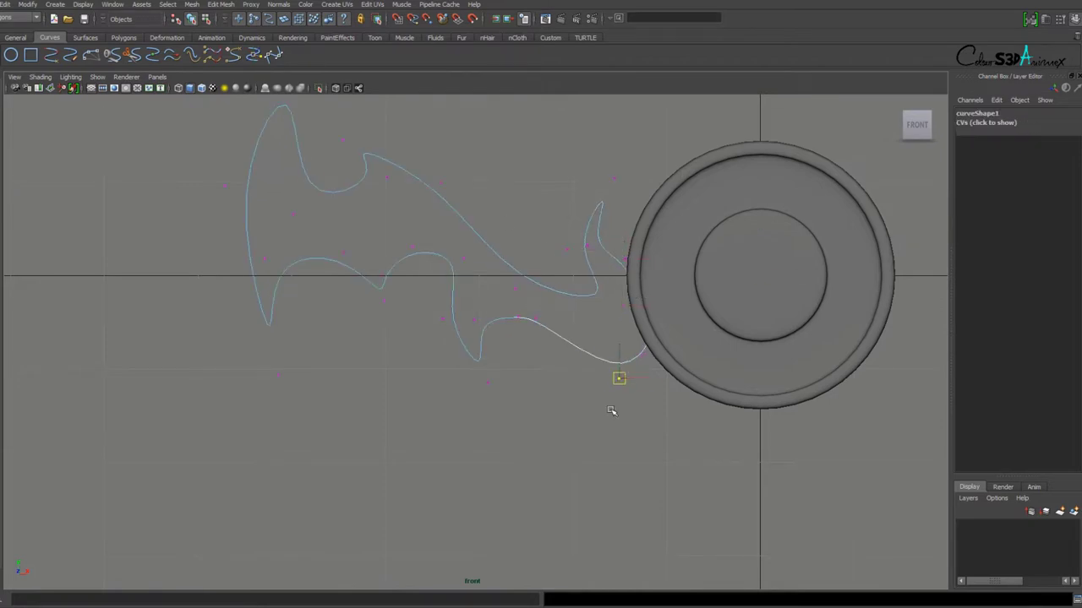
pyautogui.hotkey('ctrl', 'z')
pyautogui.keyDown('alt'); pyautogui.moveTo(272, 112); pyautogui.dragTo(275, 184, button='middle'); pyautogui.keyUp('alt')
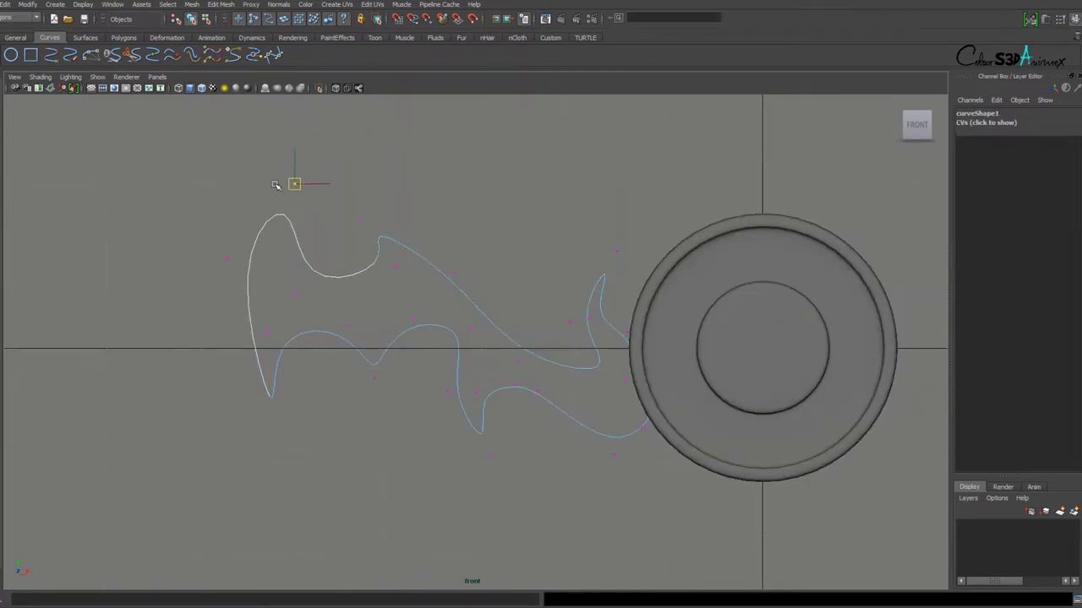
pyautogui.press('F8')
# Extrude the plane's edge four times along the traced blade outline.
pyautogui.click(236, 186)
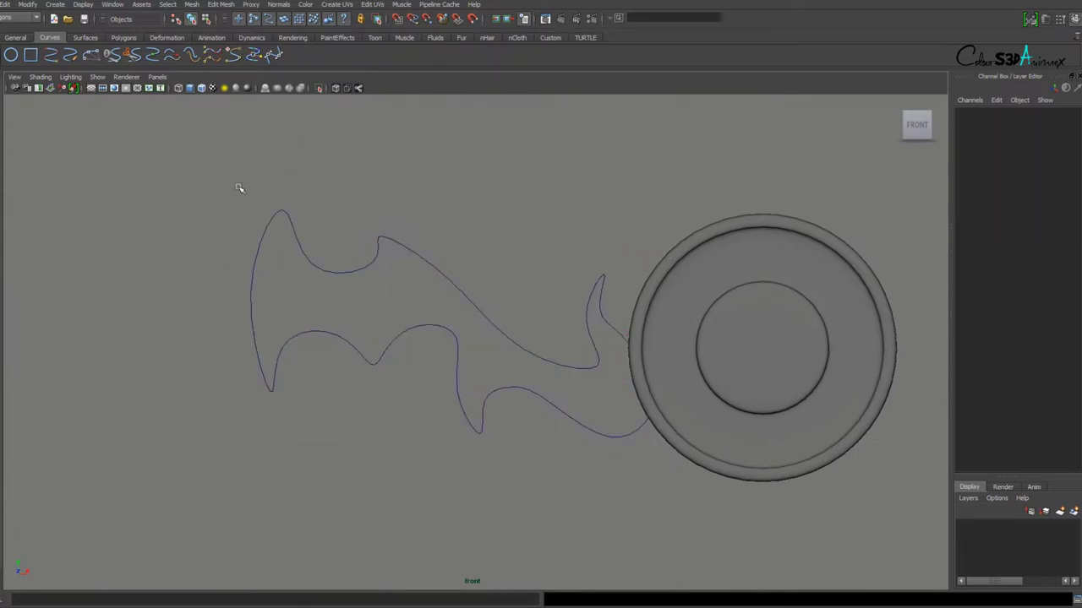
pyautogui.click(123, 37)
pyautogui.scroll(-2, 562, 326)
pyautogui.click(562, 325)
pyautogui.scroll(3, 507, 346)
pyautogui.hotkey('ctrl', 'e')
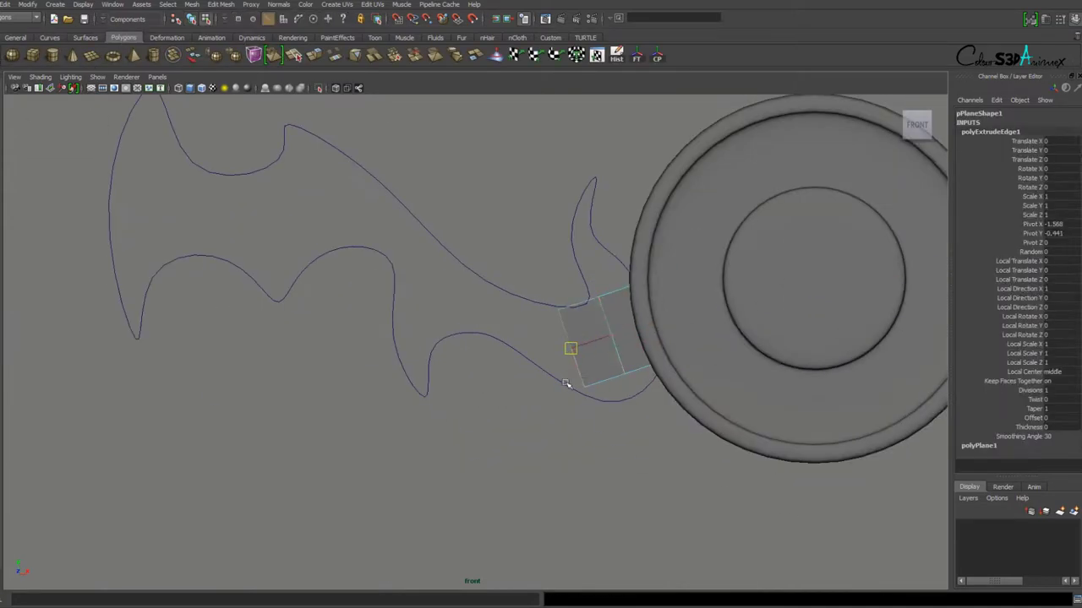
pyautogui.moveTo(527, 338); pyautogui.dragTo(413, 319)
pyautogui.hotkey('ctrl', 'e')
pyautogui.keyDown('alt'); pyautogui.moveTo(502, 286); pyautogui.dragTo(585, 340, button='middle'); pyautogui.keyUp('alt')
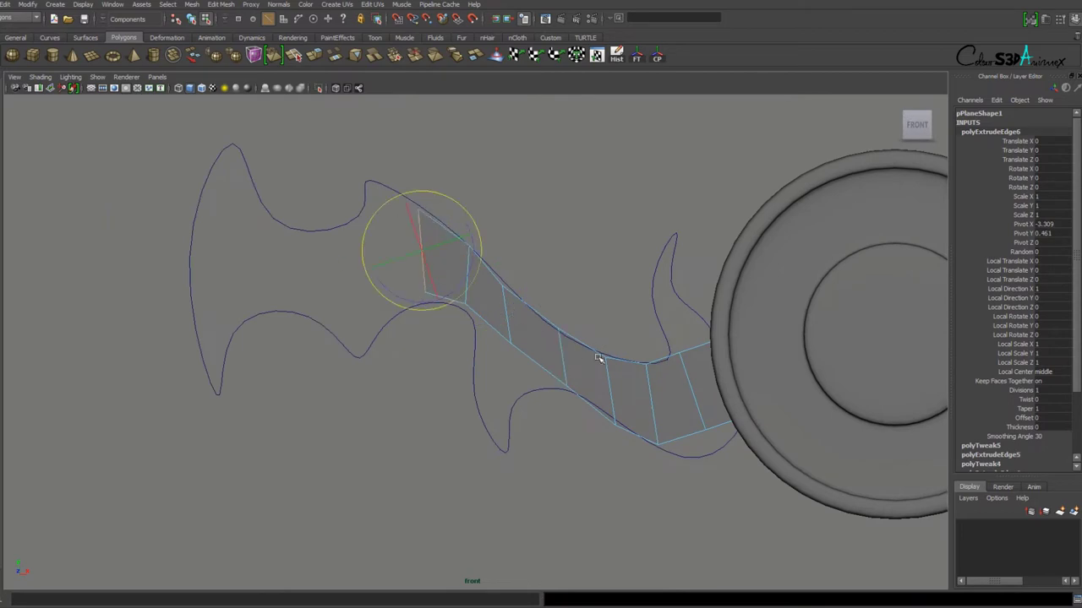
pyautogui.hotkey('ctrl', 'e')
pyautogui.hotkey('ctrl', 'e')
pyautogui.moveTo(363, 326)
pyautogui.keyDown('alt'); pyautogui.mouseDown(button='middle')
pyautogui.moveTo(466, 357)
pyautogui.moveTo(360, 198)
pyautogui.mouseUp(button='middle'); pyautogui.keyUp('alt')
pyautogui.hotkey('ctrl', 'e')
pyautogui.scroll(2, 470, 322)
# Fit strip vertices to the outline, add two edge loops and extrude another edge.
pyautogui.click(435, 211)
pyautogui.click(567, 271)
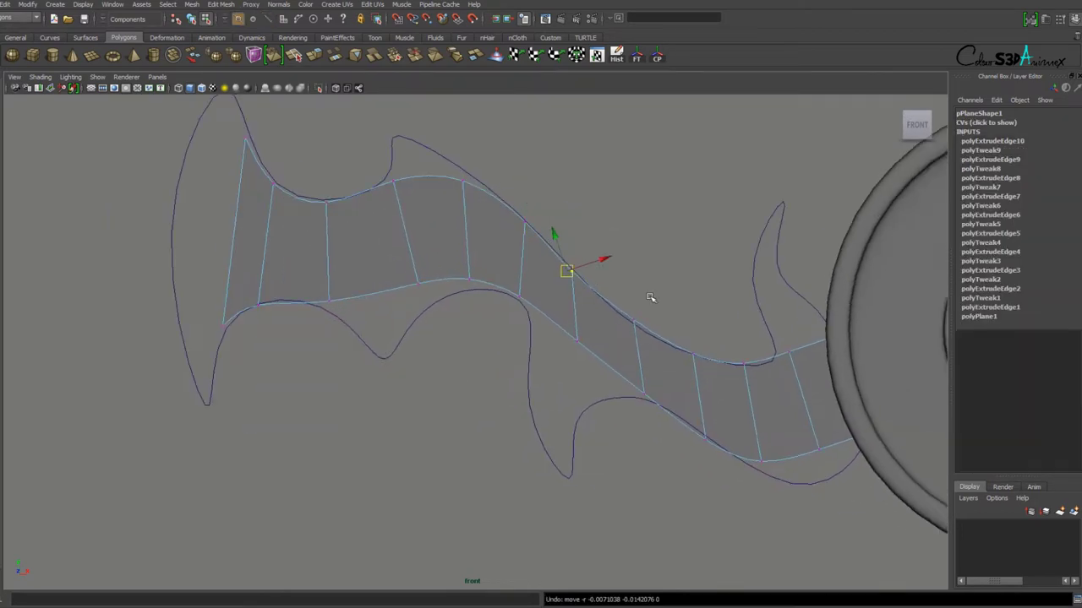
pyautogui.scroll(2, 672, 329)
pyautogui.keyDown('alt'); pyautogui.moveTo(672, 329); pyautogui.dragTo(652, 307, button='middle'); pyautogui.keyUp('alt')
pyautogui.click(502, 309)
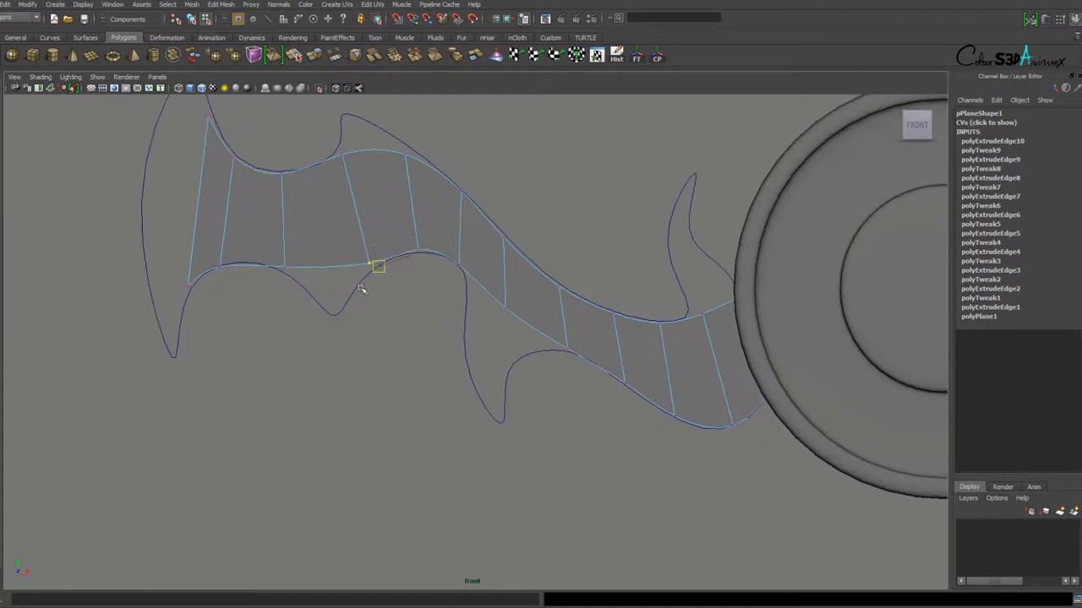
pyautogui.click(326, 294)
pyautogui.click(358, 149)
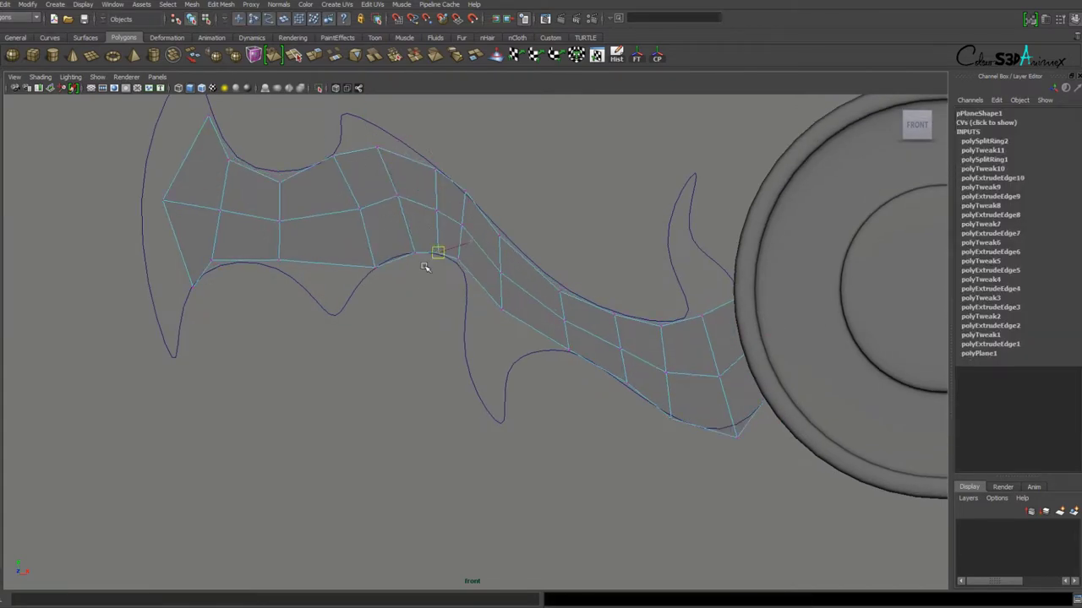
pyautogui.scroll(1, 434, 253)
pyautogui.hotkey('ctrl', 'e')
pyautogui.keyDown('alt'); pyautogui.moveTo(398, 163); pyautogui.dragTo(416, 266, button='middle'); pyautogui.keyUp('alt')
pyautogui.press('w')
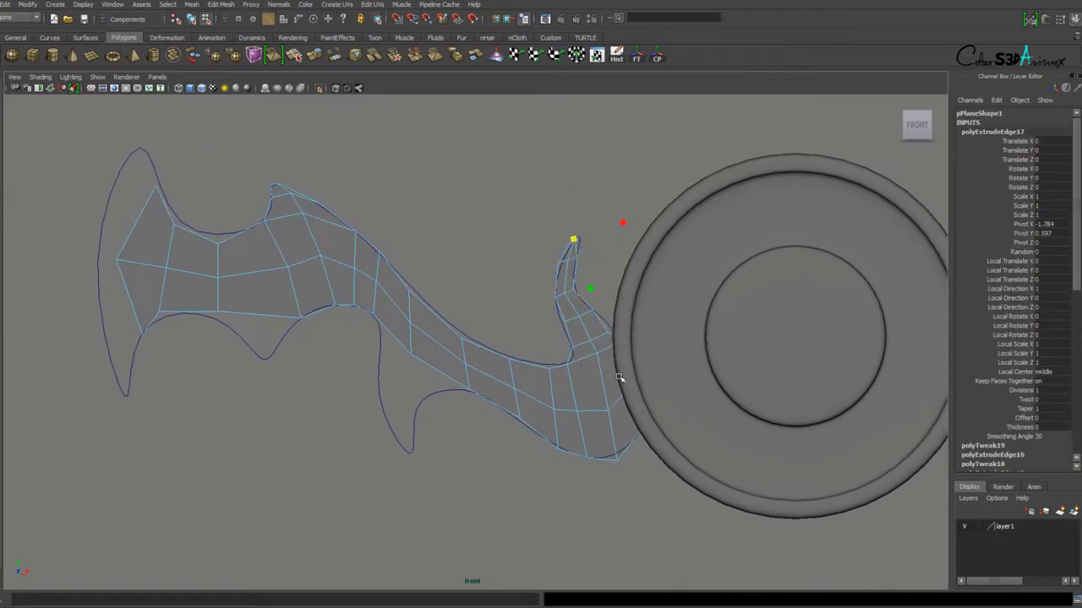
# Delete the unwanted tip edge and align the horn tip and lower-right vertex to the outline.
pyautogui.press('Delete')
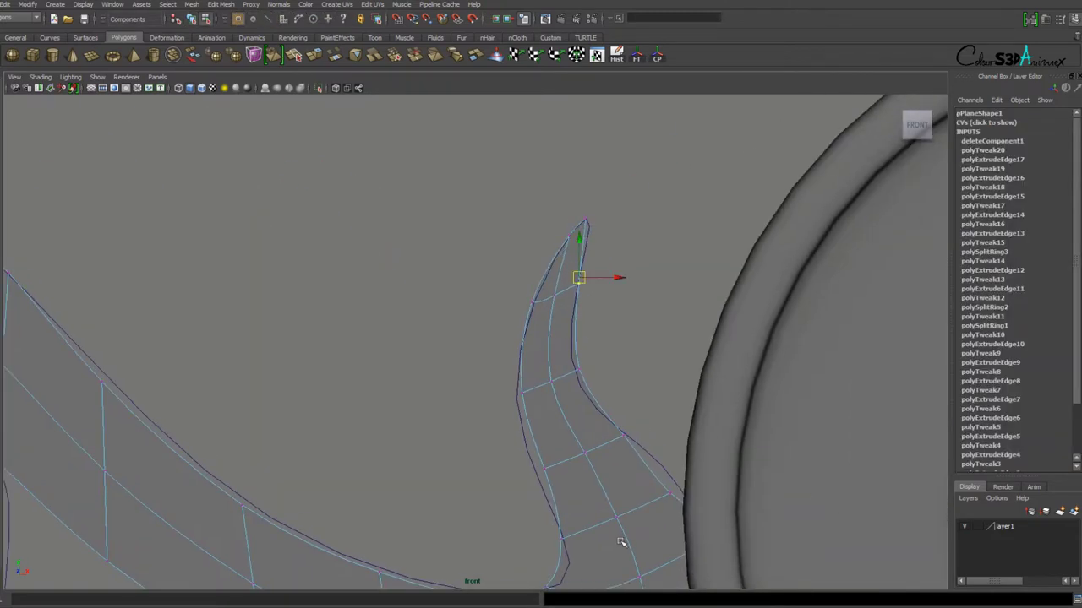
pyautogui.click(583, 450)
pyautogui.keyDown('alt'); pyautogui.moveTo(583, 507); pyautogui.dragTo(568, 471, button='middle'); pyautogui.keyUp('alt')
pyautogui.click(674, 450)
pyautogui.keyDown('alt'); pyautogui.moveTo(674, 461); pyautogui.dragTo(674, 418, button='middle'); pyautogui.keyUp('alt')
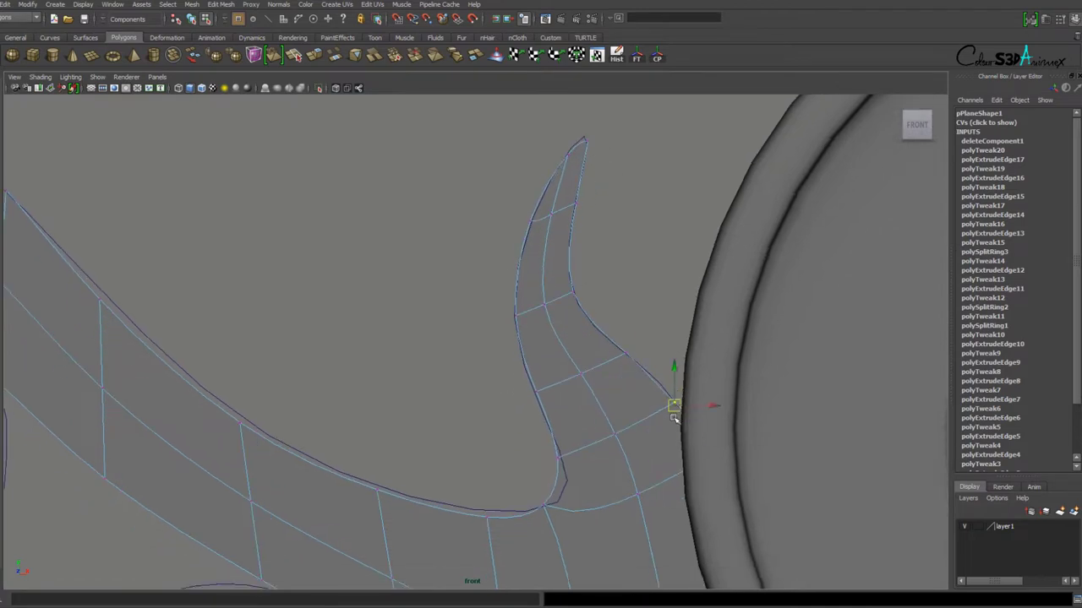
# Extrude edges out to form the lower spike, then reselect the whole blade mesh.
pyautogui.keyDown('alt'); pyautogui.moveTo(617, 368); pyautogui.dragTo(507, 321, button='middle'); pyautogui.keyUp('alt')
pyautogui.scroll(-3, 507, 321)
pyautogui.click(422, 306)
pyautogui.hotkey('ctrl', 'e')
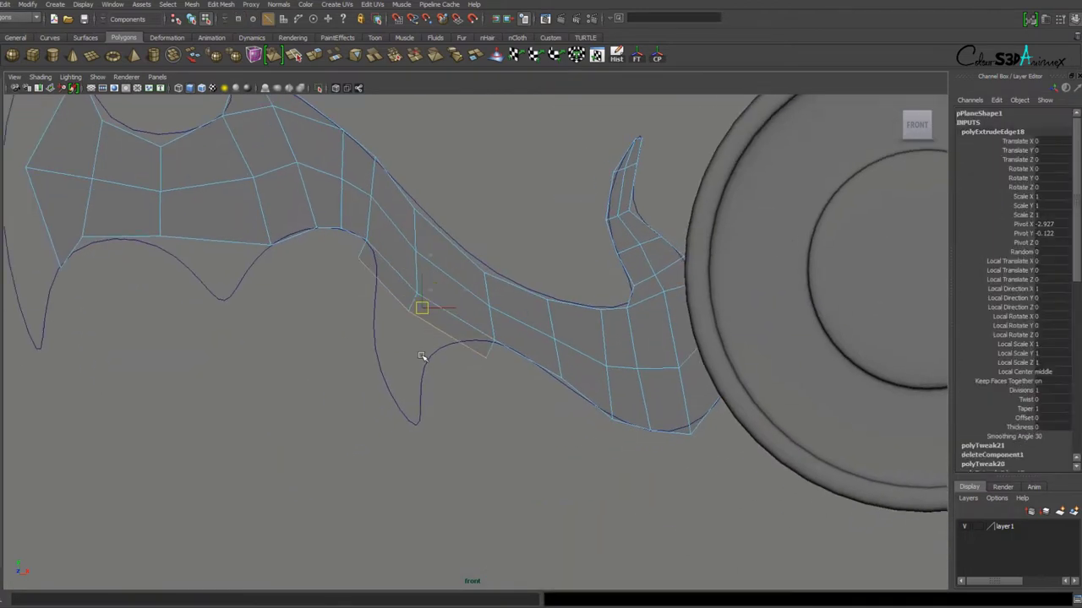
pyautogui.click(402, 398)
pyautogui.scroll(1, 435, 443)
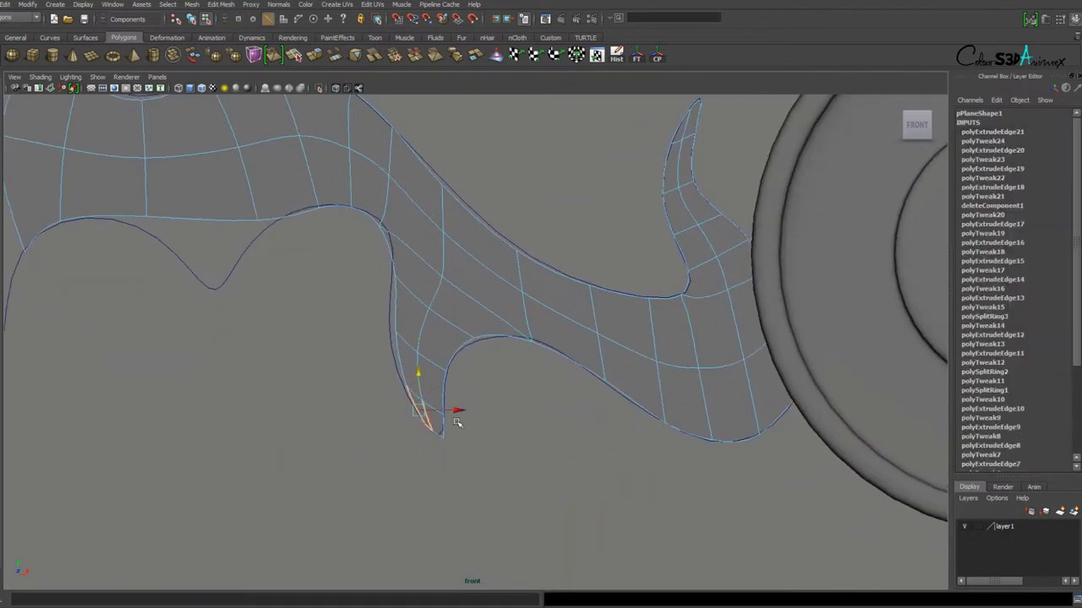
pyautogui.scroll(-3, 452, 369)
pyautogui.press('F8')
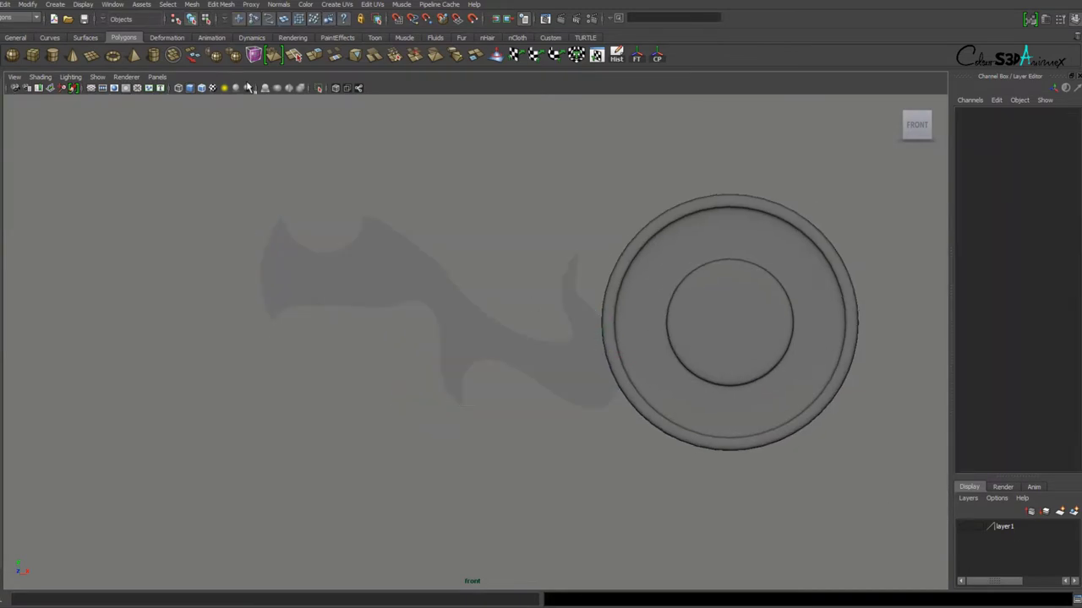
pyautogui.scroll(2, 362, 254)
pyautogui.click(363, 254)
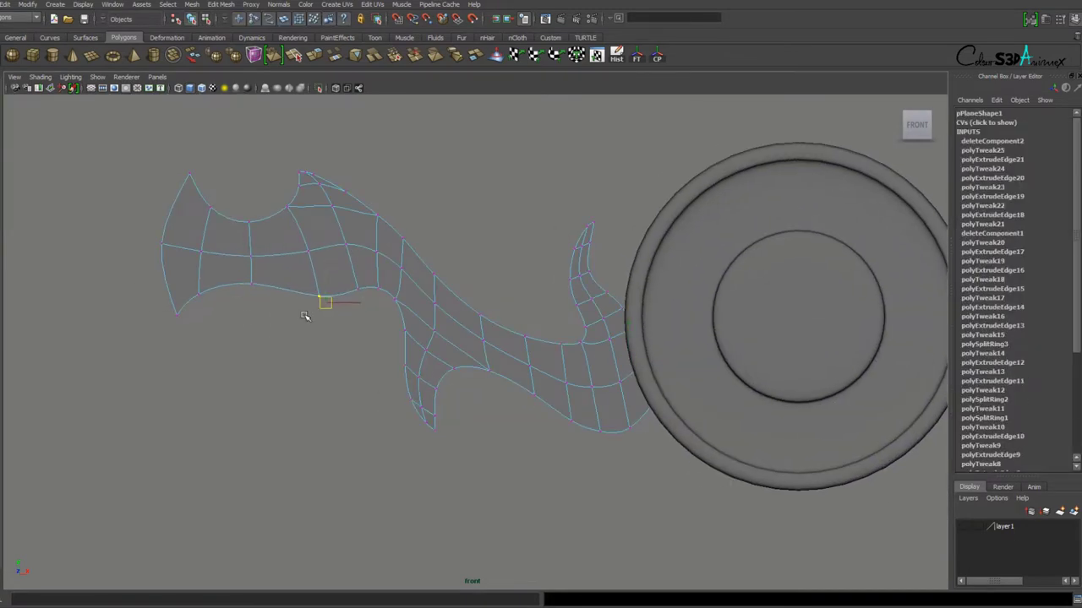
# Bevel the edge across the blade's middle with offset 0.54 and 2 segments.
pyautogui.press('1')
pyautogui.press('3')
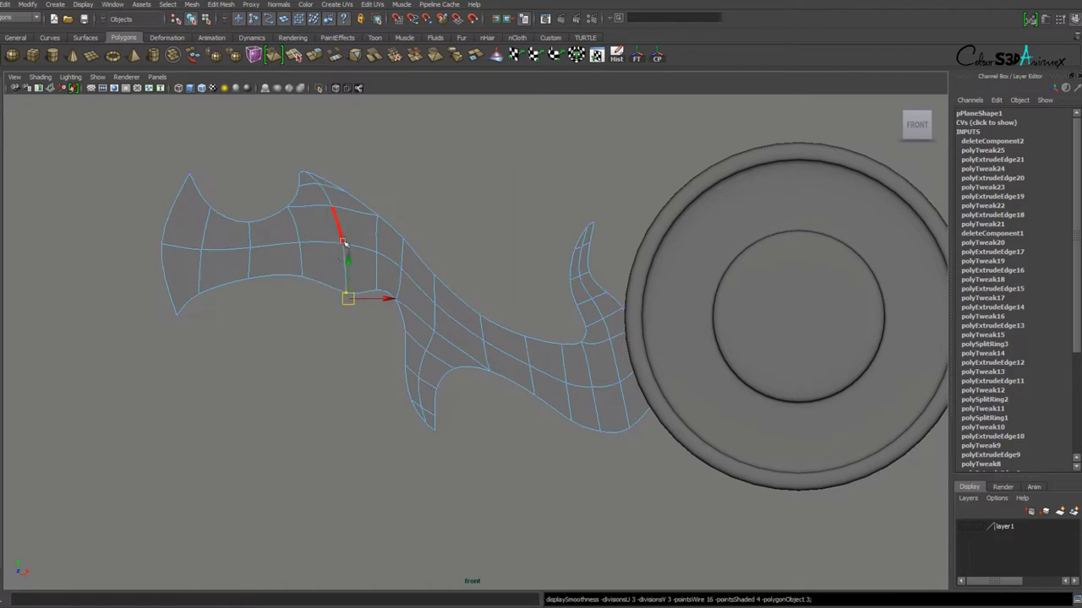
pyautogui.hotkey('ctrl', 'b')
pyautogui.click(1019, 168)
pyautogui.press('1')
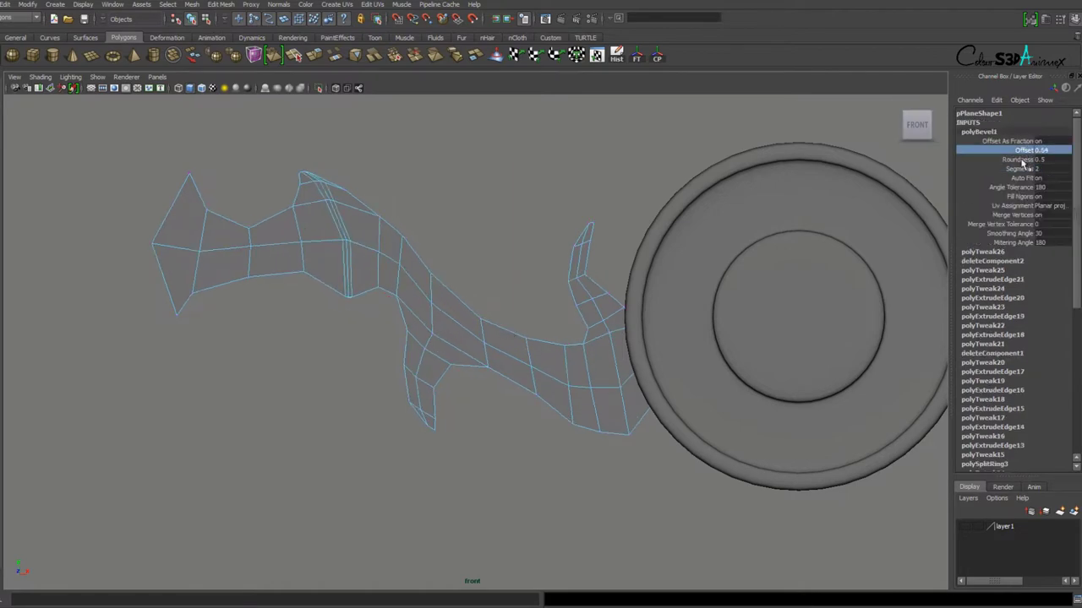
# Move blade vertices to refine the shape around the new bevel loops.
pyautogui.scroll(5, 414, 273)
pyautogui.scroll(3, 384, 365)
pyautogui.scroll(-5, 471, 375)
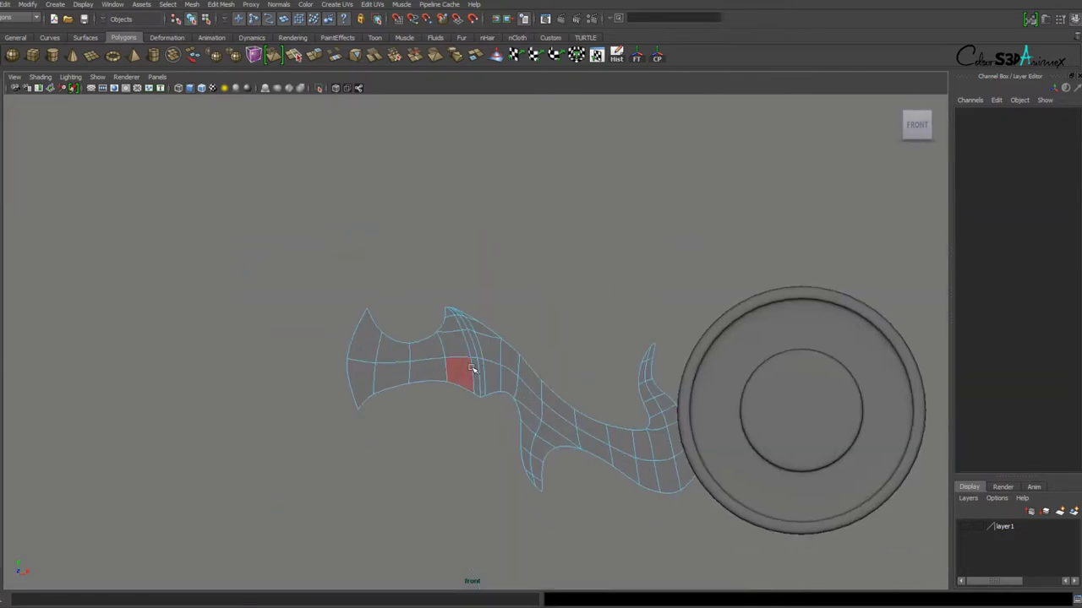
pyautogui.scroll(3, 553, 314)
pyautogui.click(501, 321)
pyautogui.scroll(-1, 541, 347)
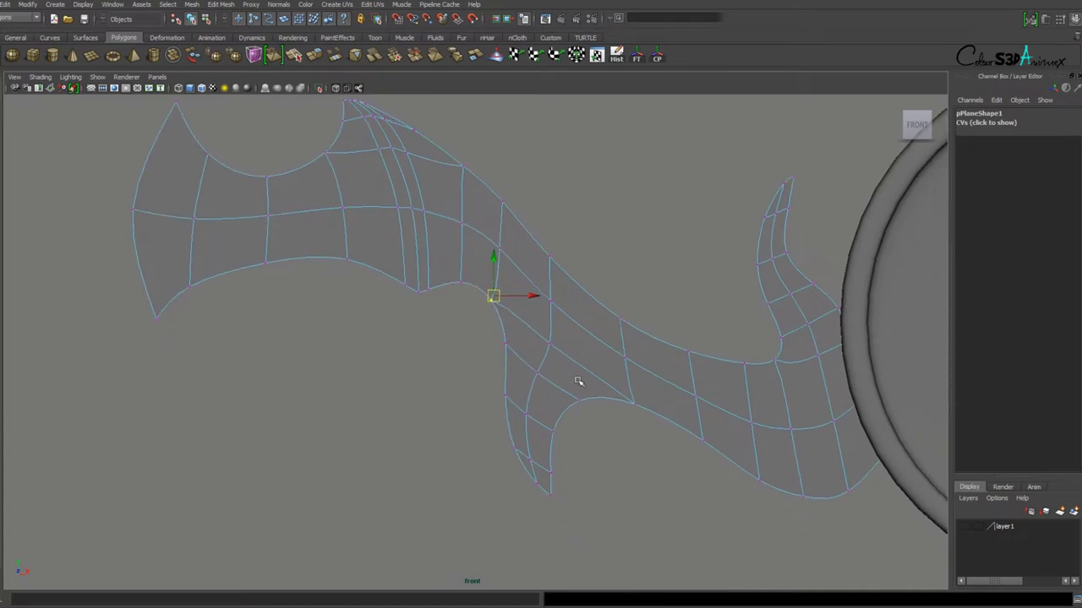
pyautogui.scroll(-3, 580, 381)
pyautogui.scroll(2, 521, 434)
pyautogui.scroll(2, 485, 343)
pyautogui.hotkey('ctrl', 'h')
pyautogui.hotkey('ctrl', 'shift', 'h')
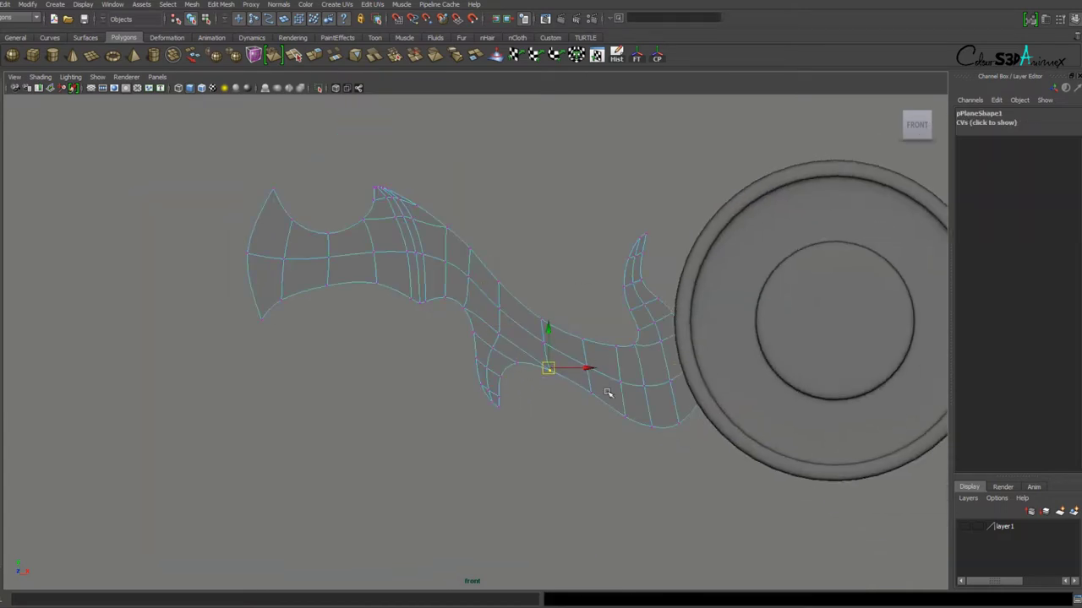
pyautogui.moveTo(672, 425); pyautogui.dragTo(694, 418)
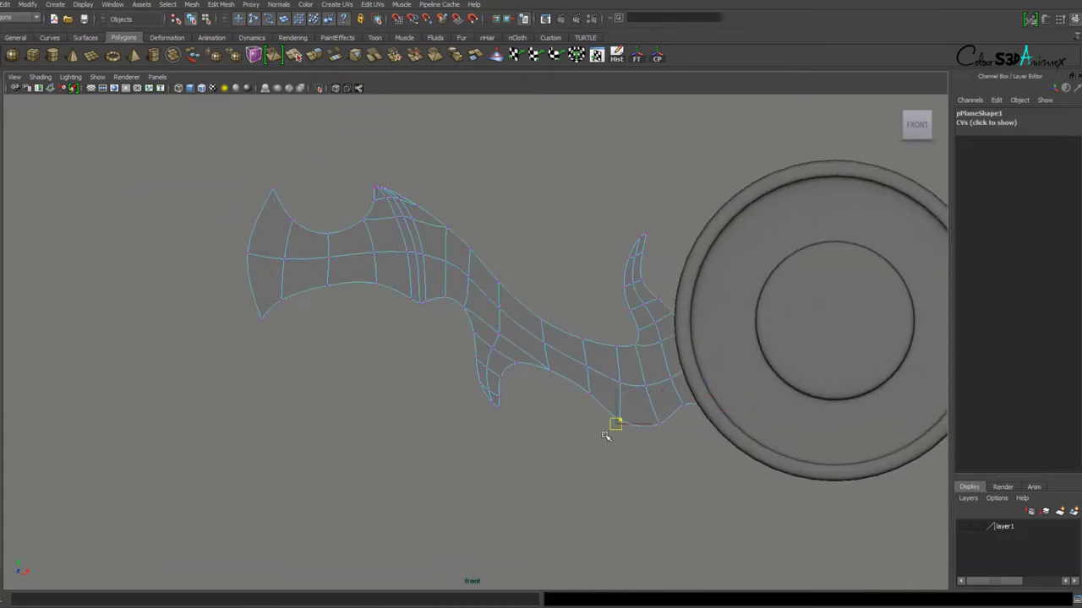
pyautogui.scroll(-4, 584, 314)
pyautogui.scroll(2, 584, 313)
pyautogui.click(394, 318)
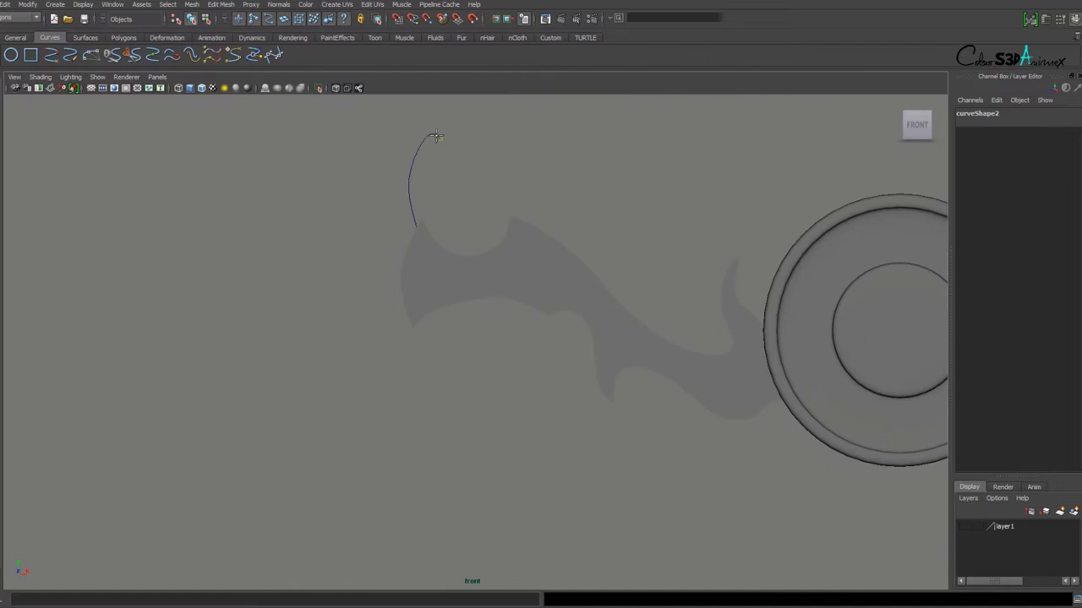
# Place the new curve's points left of the blade and drag its CVs into a gentle arc.
pyautogui.keyDown('alt'); pyautogui.moveTo(435, 135); pyautogui.dragTo(426, 199, button='middle'); pyautogui.keyUp('alt')
pyautogui.click(475, 138)
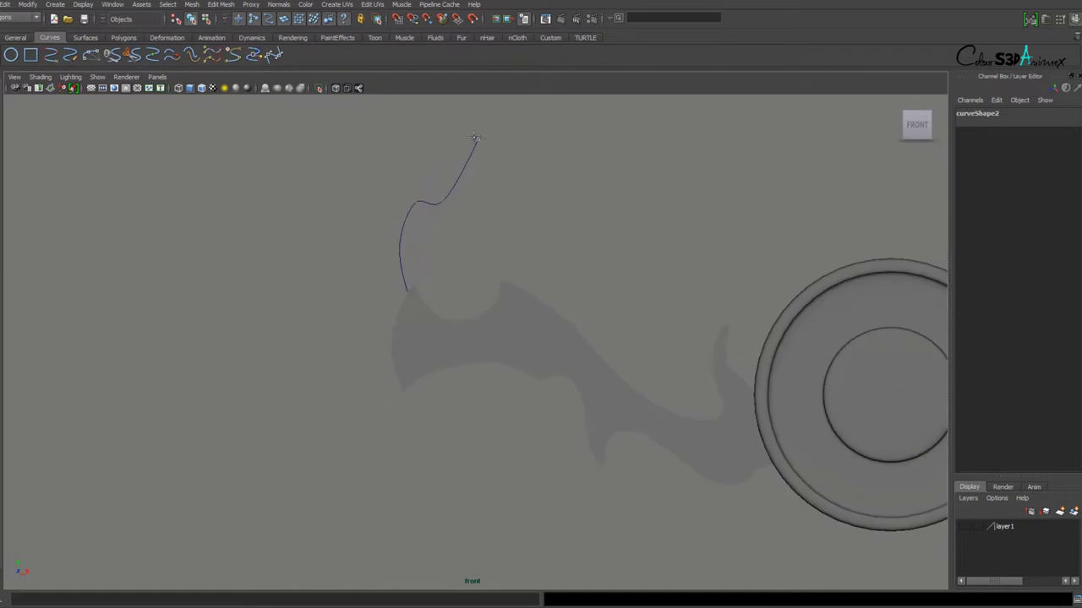
pyautogui.scroll(-4, 391, 203)
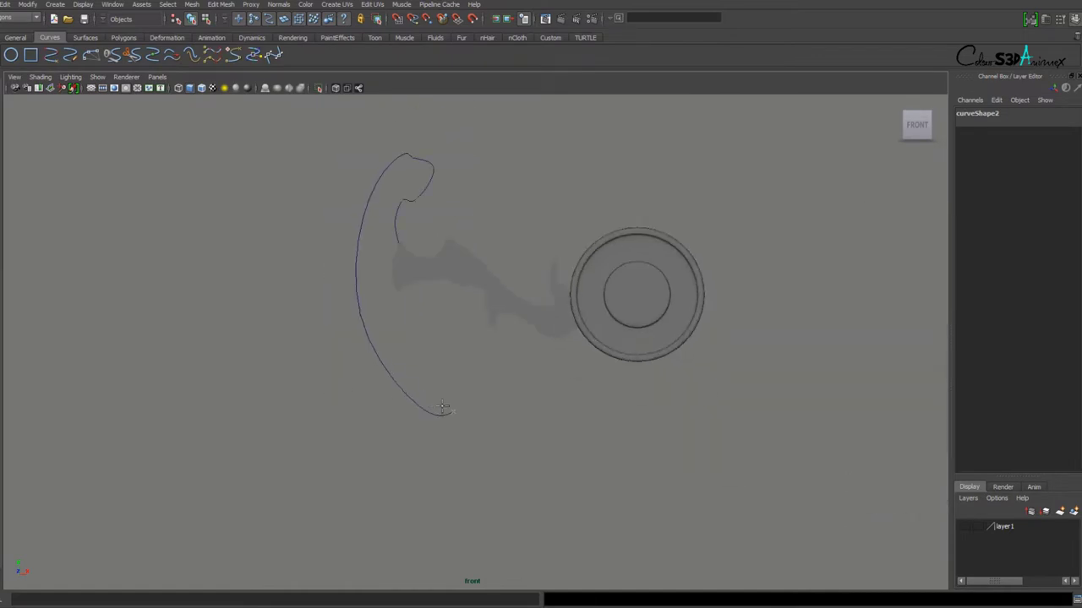
pyautogui.scroll(3, 406, 332)
pyautogui.press('Insert')
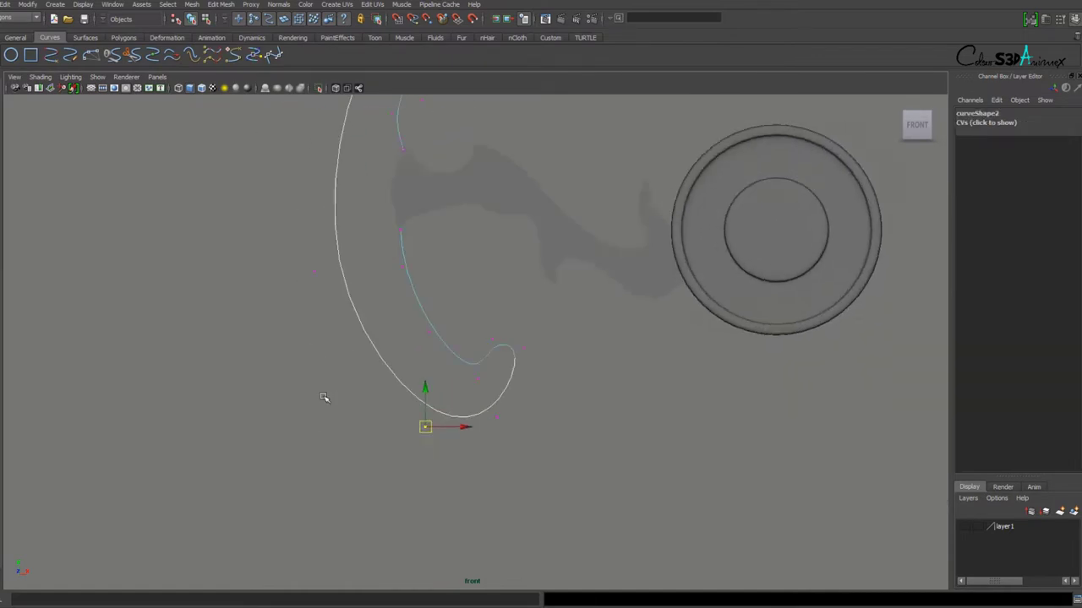
pyautogui.keyDown('alt'); pyautogui.moveTo(321, 398); pyautogui.dragTo(309, 341, button='middle'); pyautogui.keyUp('alt')
pyautogui.moveTo(309, 340); pyautogui.dragTo(436, 282)
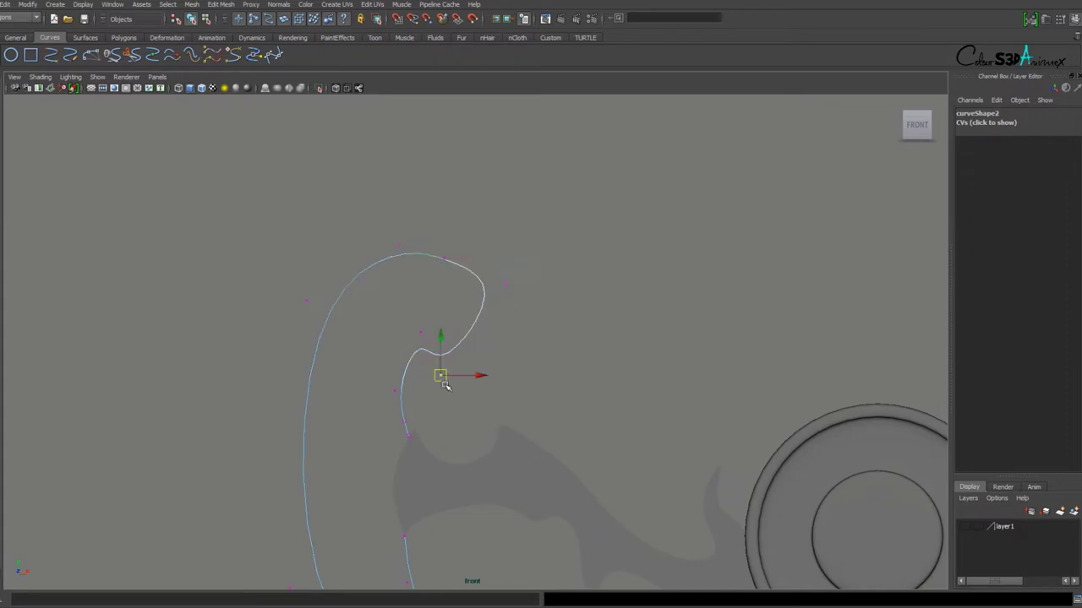
pyautogui.moveTo(452, 323); pyautogui.dragTo(385, 403)
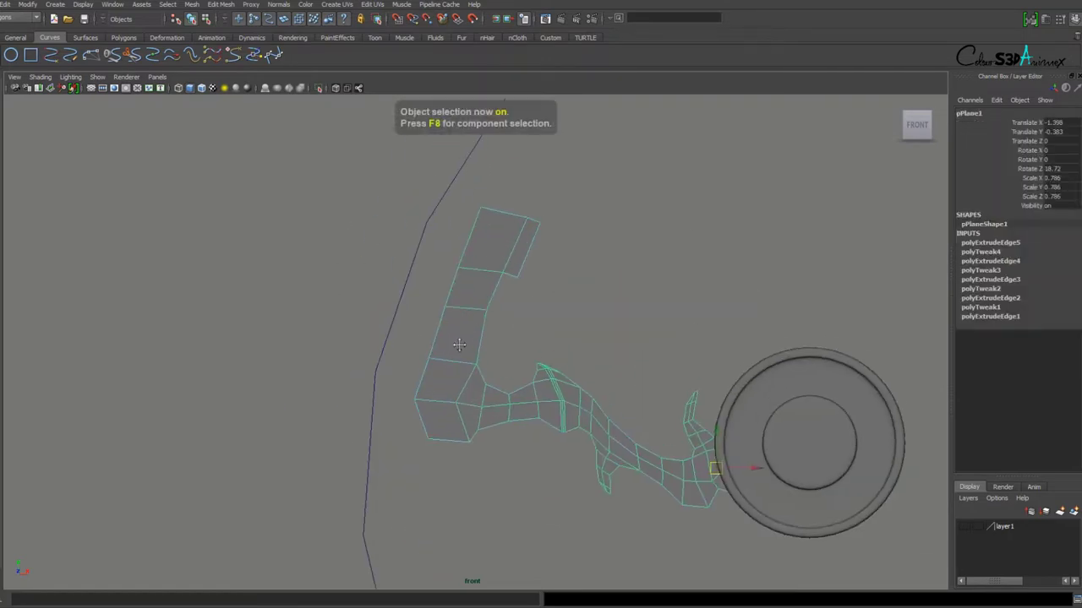
# Add two edge loops at the blade's left end and extrude edges down along the new curve.
pyautogui.press('F8')
pyautogui.click(414, 360)
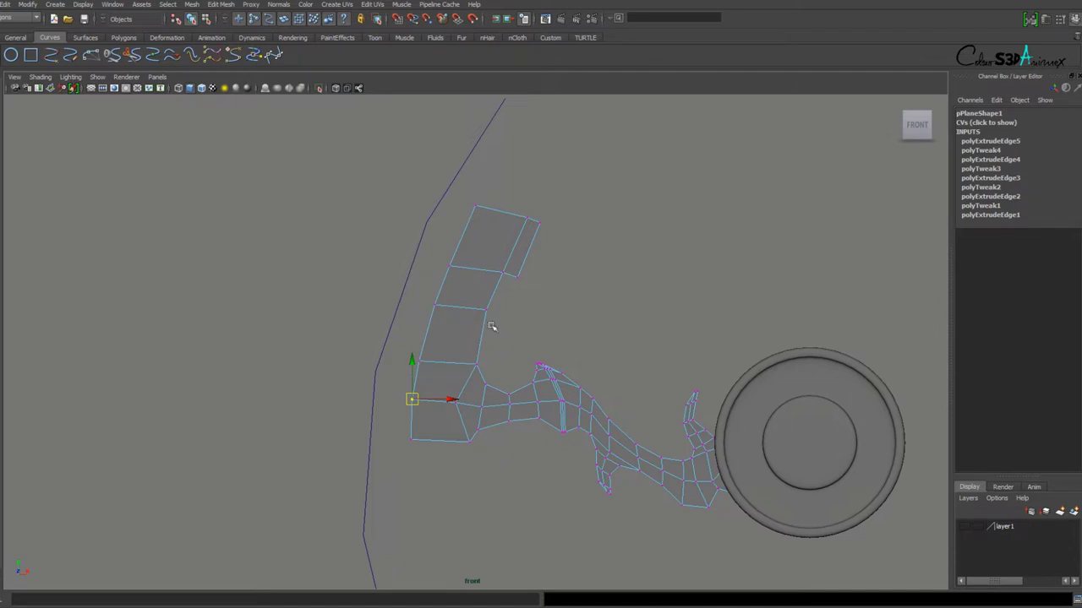
pyautogui.click(508, 274)
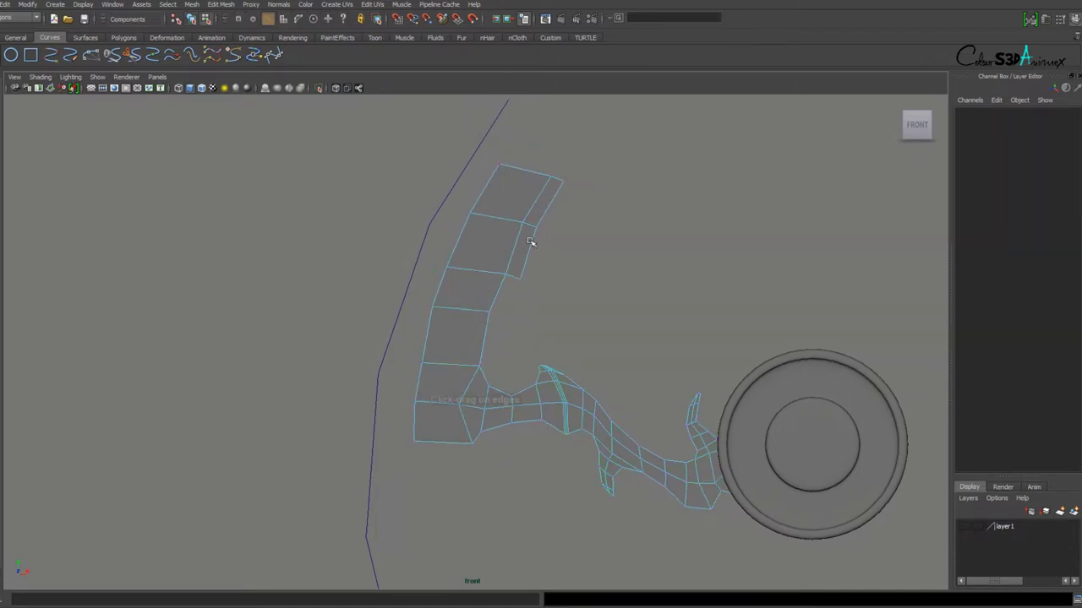
pyautogui.click(499, 279)
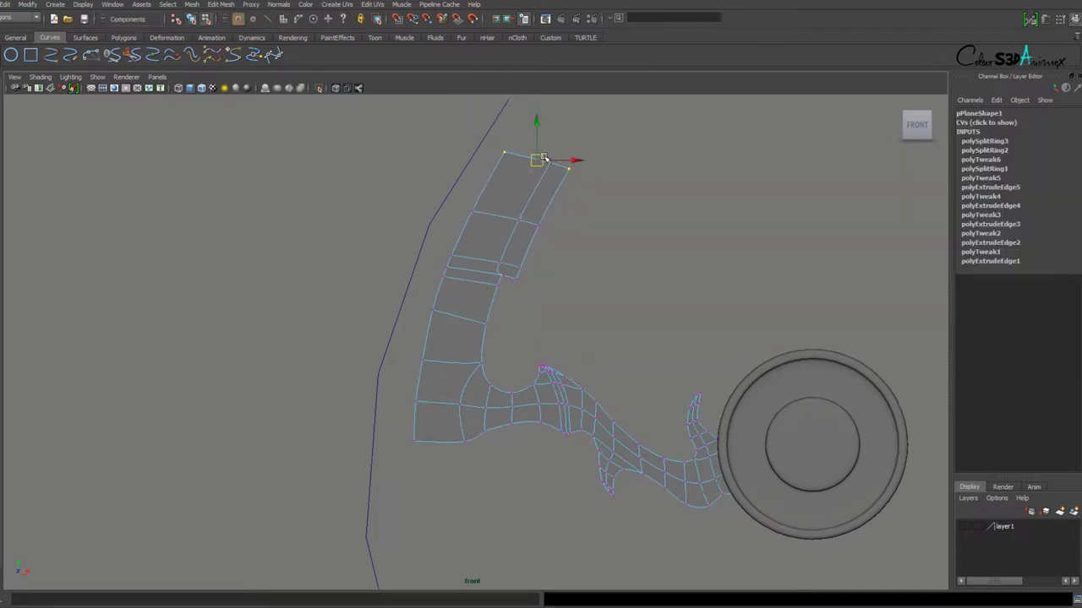
pyautogui.scroll(-2, 490, 302)
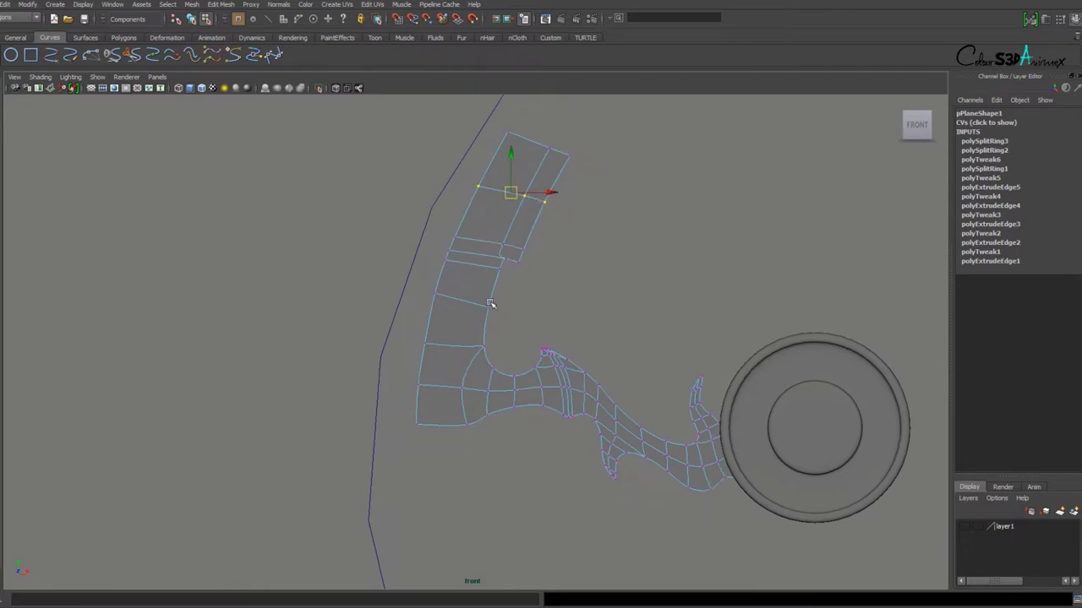
pyautogui.scroll(-2, 478, 320)
pyautogui.keyDown('alt'); pyautogui.moveTo(428, 338); pyautogui.dragTo(449, 299, button='middle'); pyautogui.keyUp('alt')
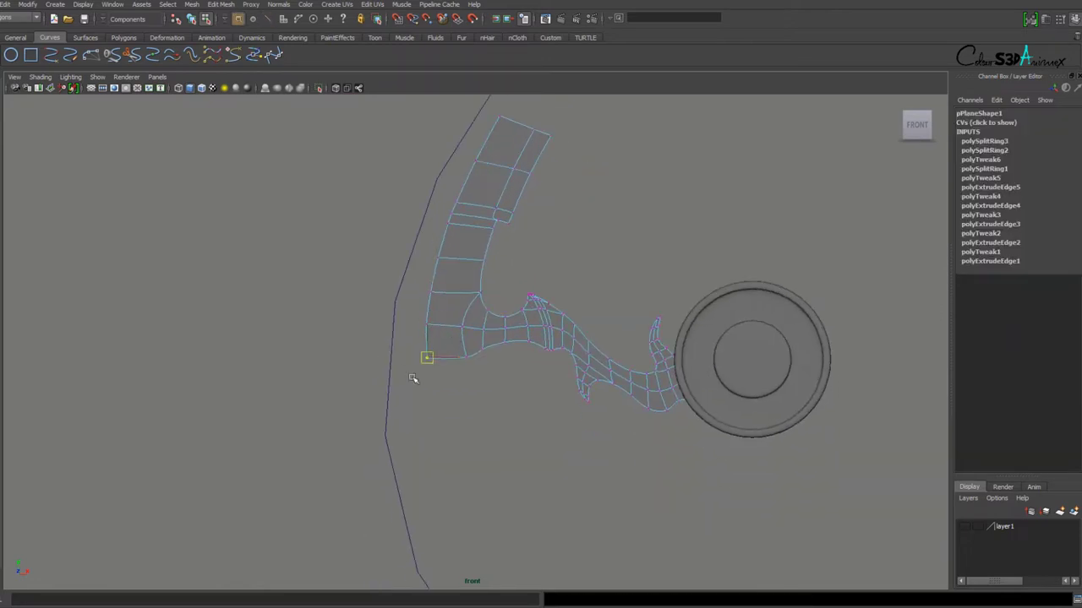
pyautogui.hotkey('ctrl', 'e')
pyautogui.scroll(2, 466, 400)
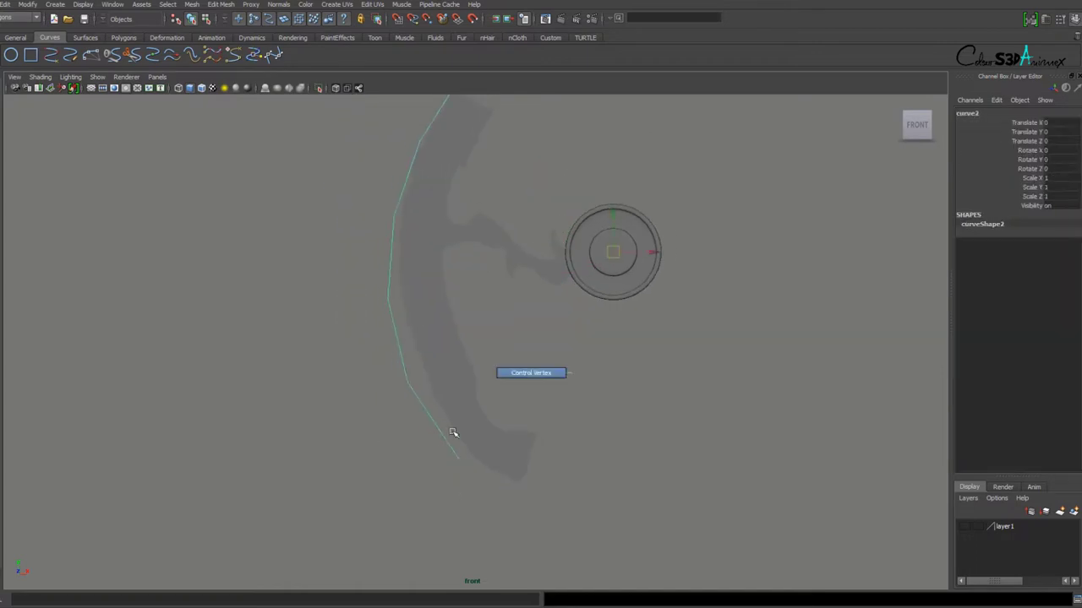
# Trace curve3 along the blade's outer edge in the front view, then return to object mode.
pyautogui.moveTo(461, 177); pyautogui.dragTo(531, 504)
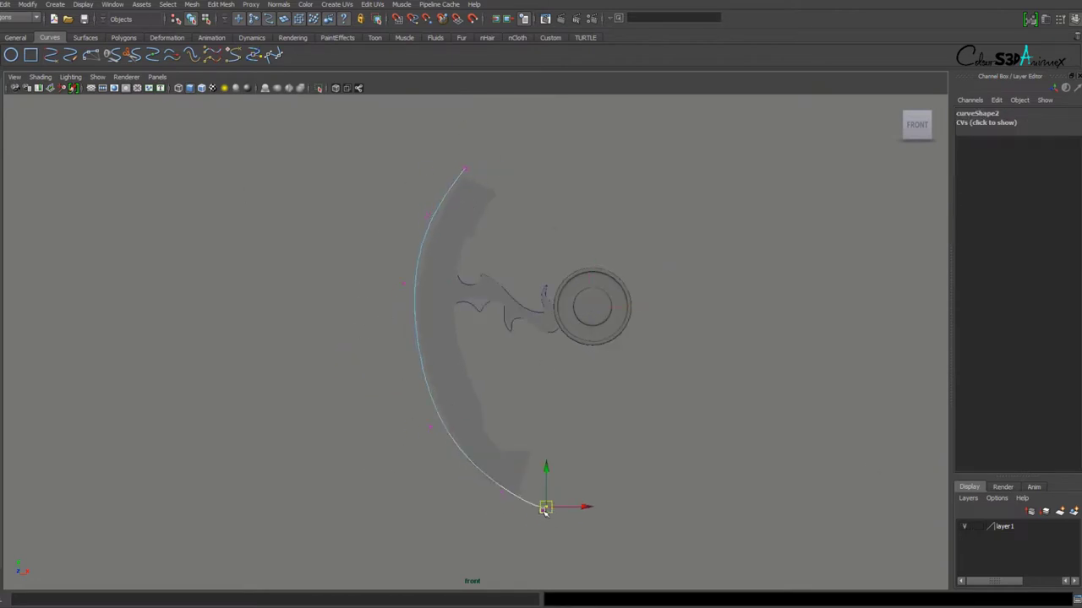
pyautogui.keyDown('alt'); pyautogui.moveTo(519, 541); pyautogui.dragTo(504, 456, button='right'); pyautogui.keyUp('alt')
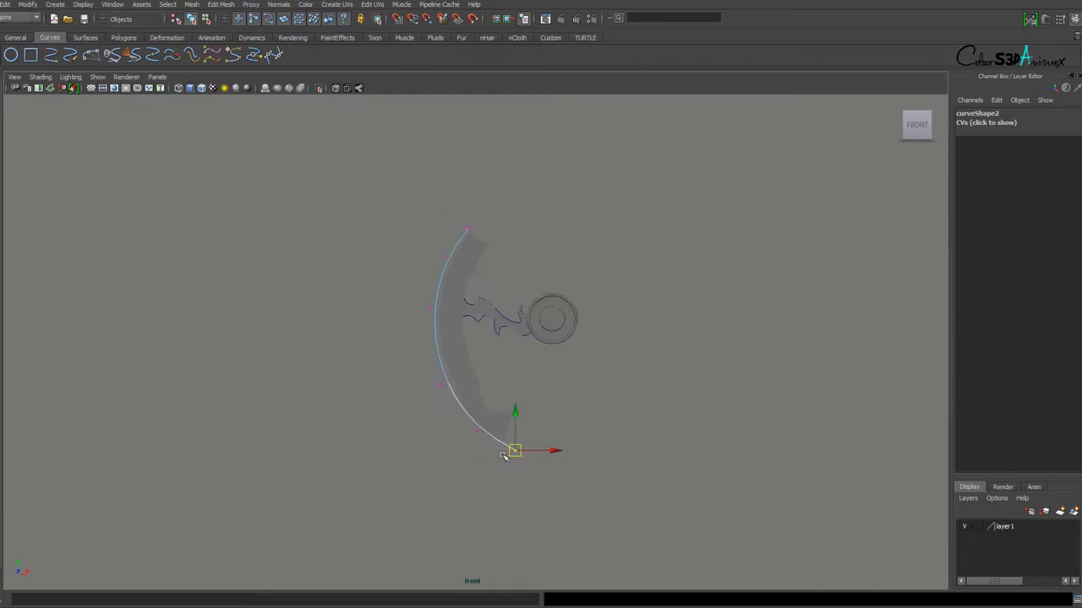
pyautogui.scroll(2, 465, 197)
pyautogui.click(466, 191)
pyautogui.press('F8')
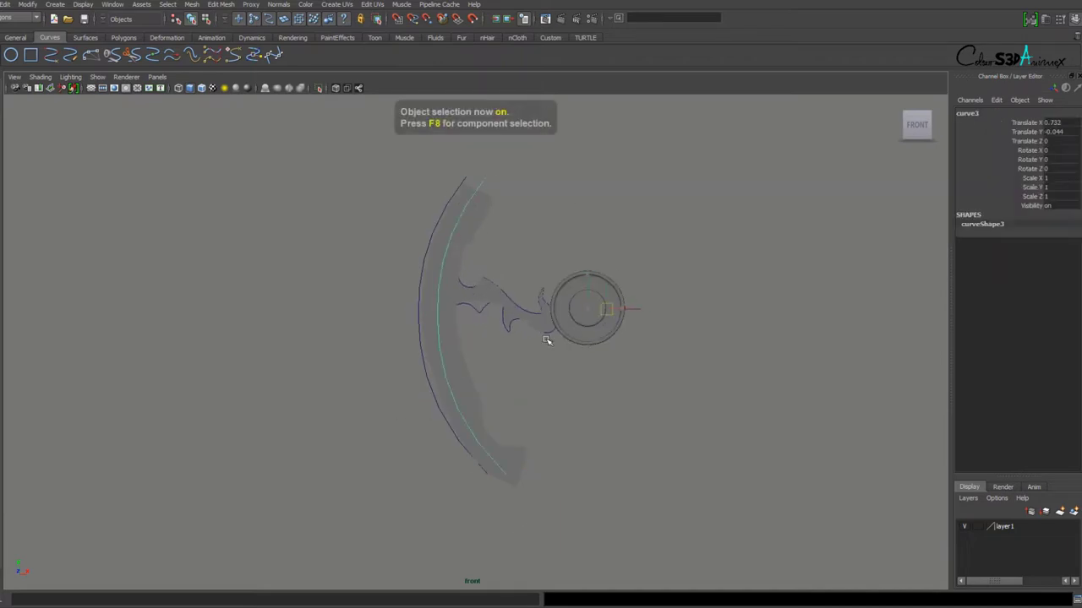
pyautogui.scroll(2, 566, 287)
# Select vertices along the blade strip's inner edge and where the blade meets the handle.
pyautogui.click(512, 169)
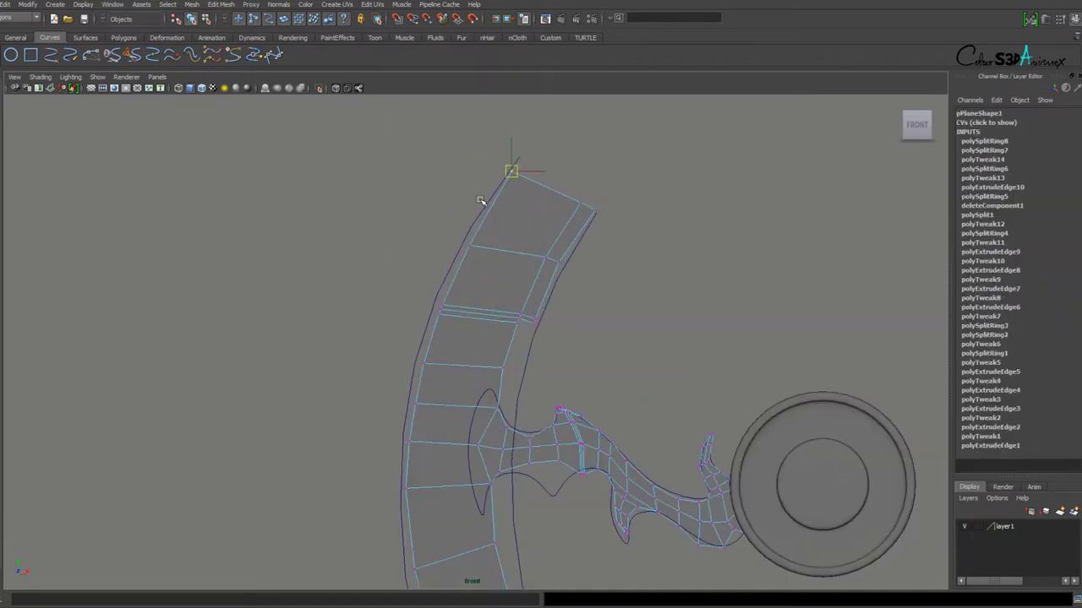
pyautogui.moveTo(553, 225)
pyautogui.keyDown('alt'); pyautogui.mouseDown(button='middle')
pyautogui.moveTo(562, 171)
pyautogui.moveTo(483, 387)
pyautogui.mouseUp(button='middle'); pyautogui.keyUp('alt')
pyautogui.scroll(-3, 473, 204)
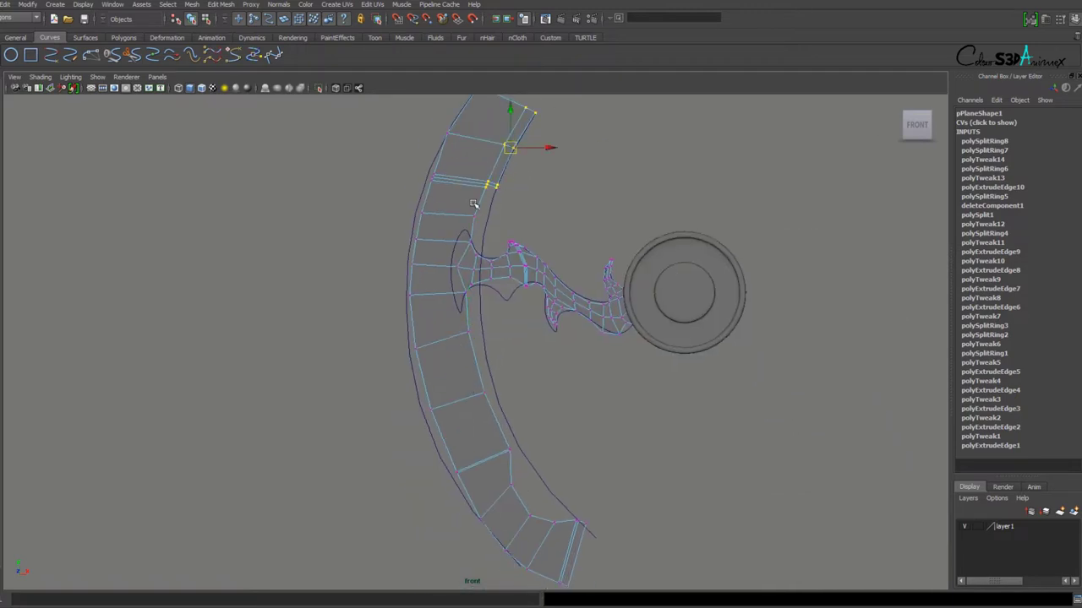
pyautogui.click(760, 222)
pyautogui.click(482, 310)
pyautogui.press('F9')
pyautogui.click(514, 261)
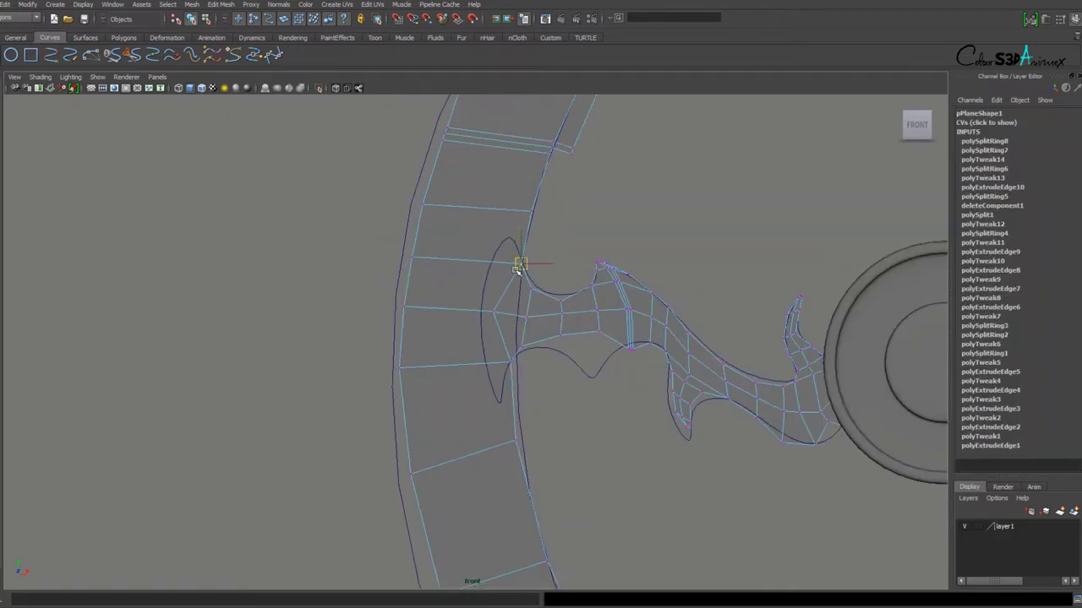
pyautogui.scroll(2, 502, 287)
pyautogui.moveTo(502, 287)
pyautogui.keyDown('alt'); pyautogui.mouseDown(button='middle')
pyautogui.moveTo(471, 355)
pyautogui.moveTo(374, 404)
pyautogui.moveTo(350, 326)
pyautogui.moveTo(375, 304)
pyautogui.moveTo(381, 350)
pyautogui.mouseUp(button='middle'); pyautogui.keyUp('alt')
pyautogui.click(350, 327)
pyautogui.scroll(-4, 519, 475)
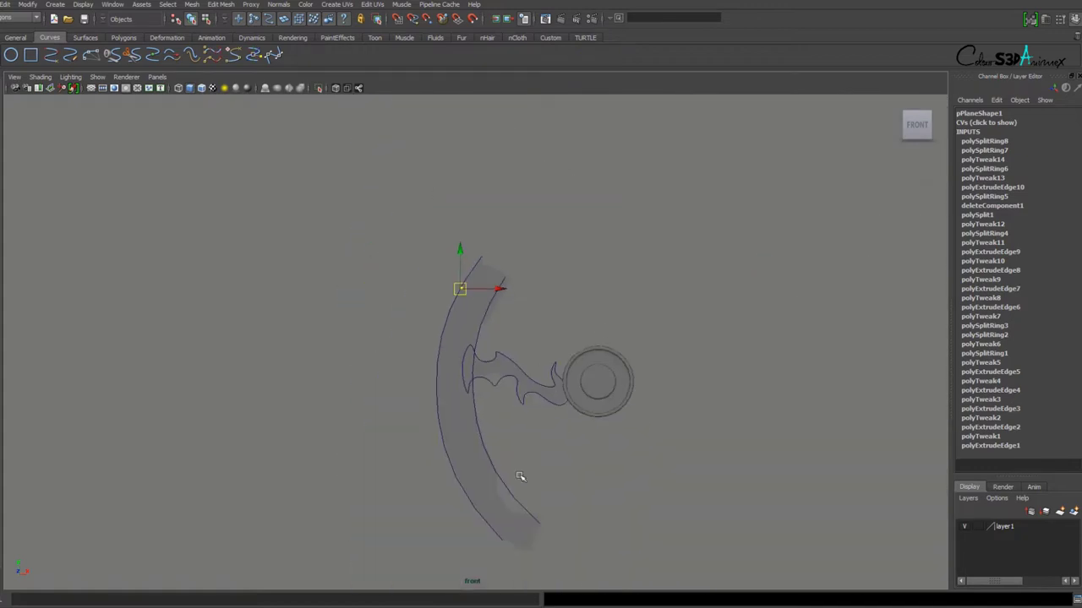
pyautogui.scroll(5, 596, 392)
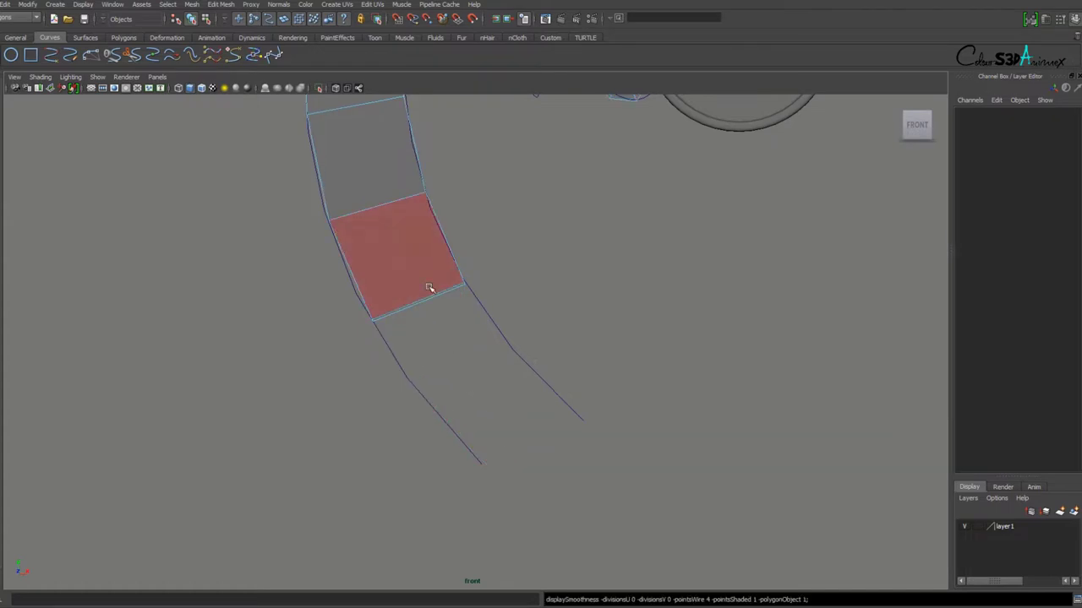
# Merge the strip's bottom vertices into one pointed tip and preview the mesh smoothed.
pyautogui.keyDown('shift'); pyautogui.moveTo(581, 513); pyautogui.dragTo(492, 463, button='right'); pyautogui.keyUp('shift')
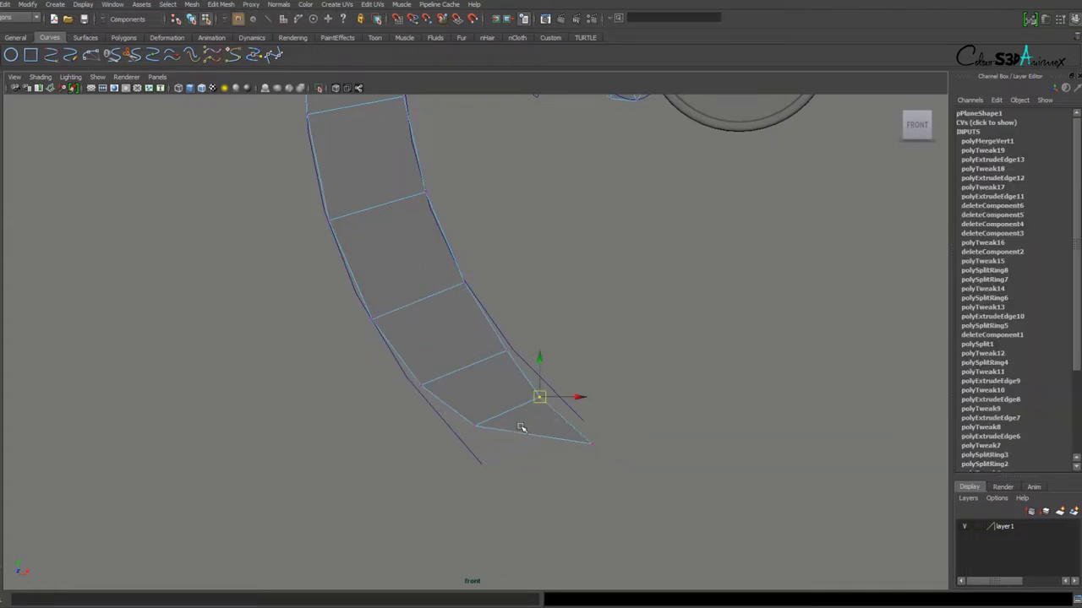
pyautogui.press('F8')
pyautogui.scroll(-4, 471, 428)
pyautogui.scroll(4, 531, 398)
pyautogui.scroll(1, 493, 438)
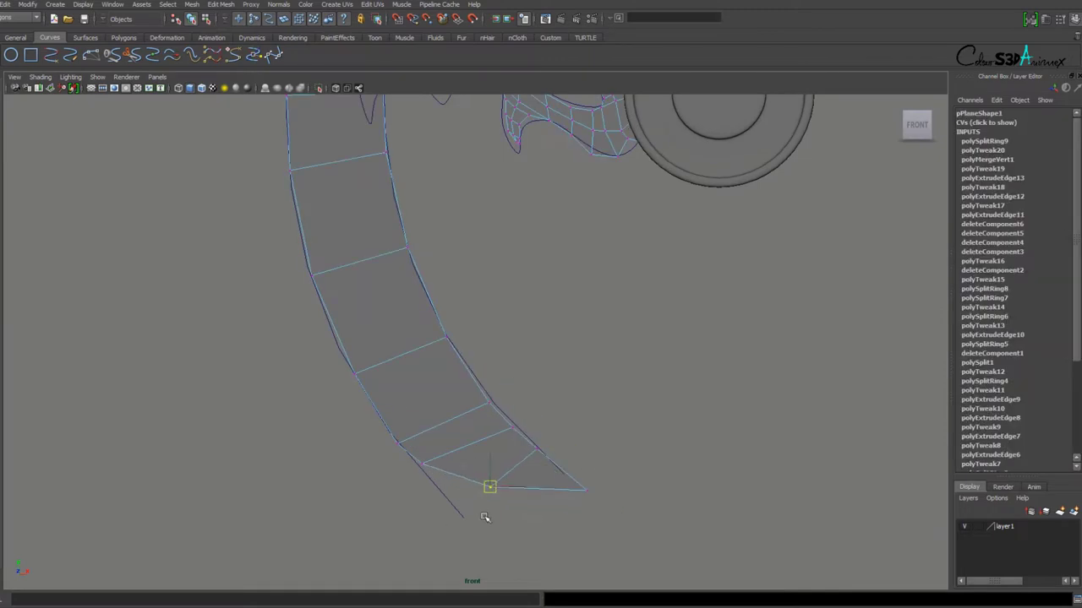
pyautogui.press('3')
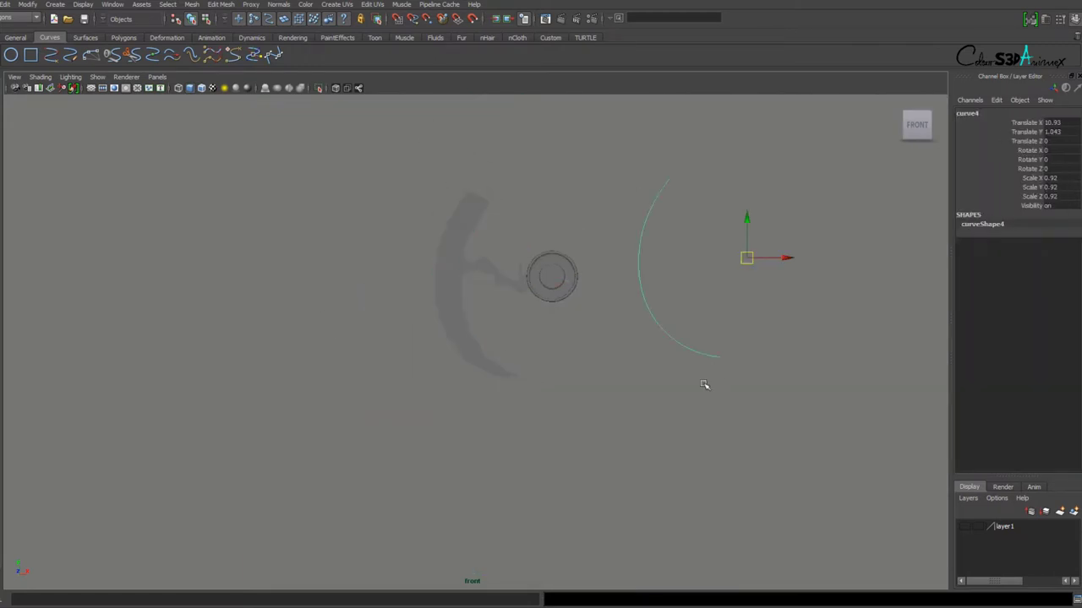
# Bring up the Polygons shelf tools and zoom out to frame the whole axe.
pyautogui.click(109, 36)
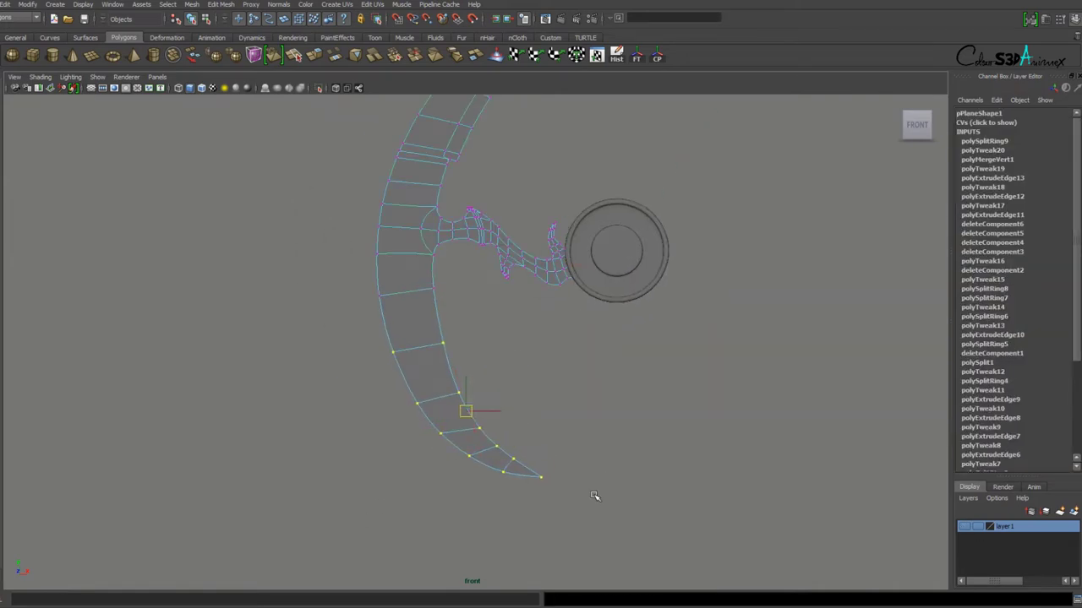
pyautogui.keyDown('alt'); pyautogui.moveTo(595, 496); pyautogui.dragTo(533, 426, button='right'); pyautogui.keyUp('alt')
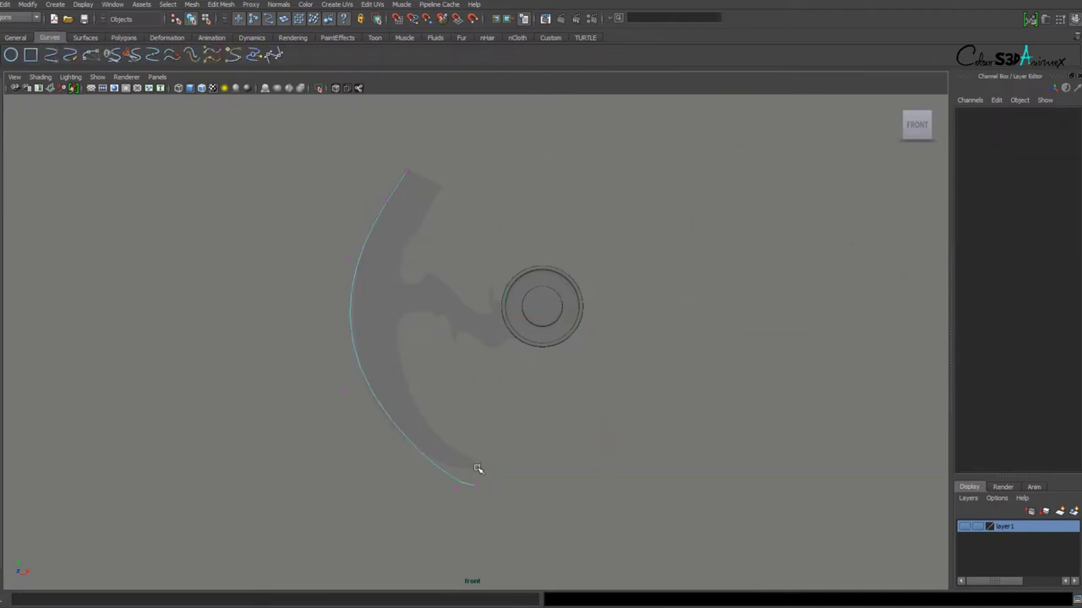
# Leave curve editing, frame the blade's lower tip, and toggle the smooth preview on and off.
pyautogui.press('F8')
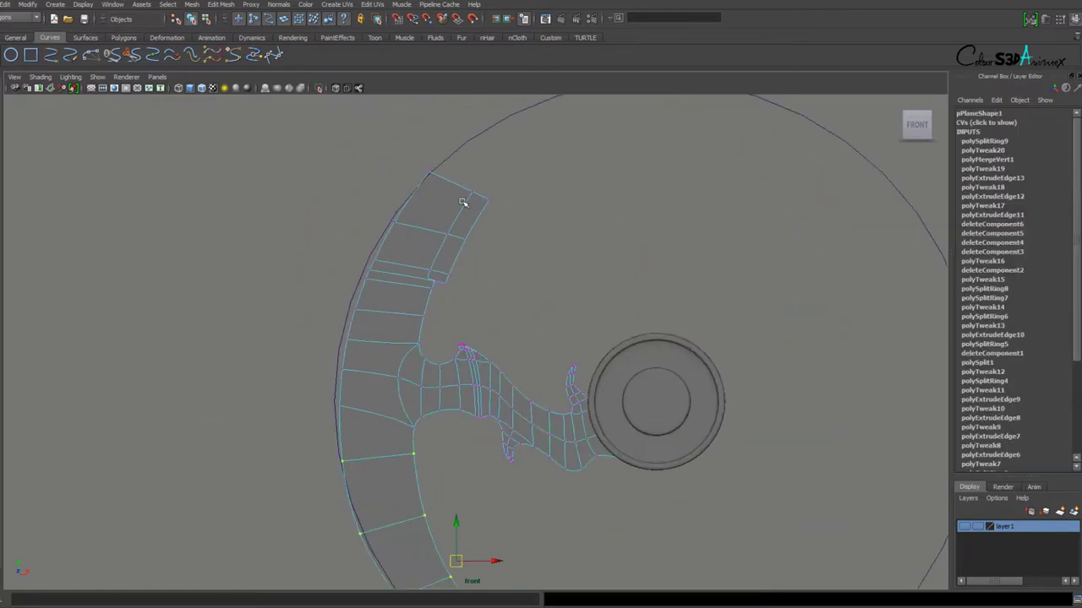
pyautogui.moveTo(361, 222)
pyautogui.keyDown('alt'); pyautogui.mouseDown(button='middle')
pyautogui.moveTo(313, 313)
pyautogui.moveTo(374, 434)
pyautogui.moveTo(347, 352)
pyautogui.mouseUp(button='middle'); pyautogui.keyUp('alt')
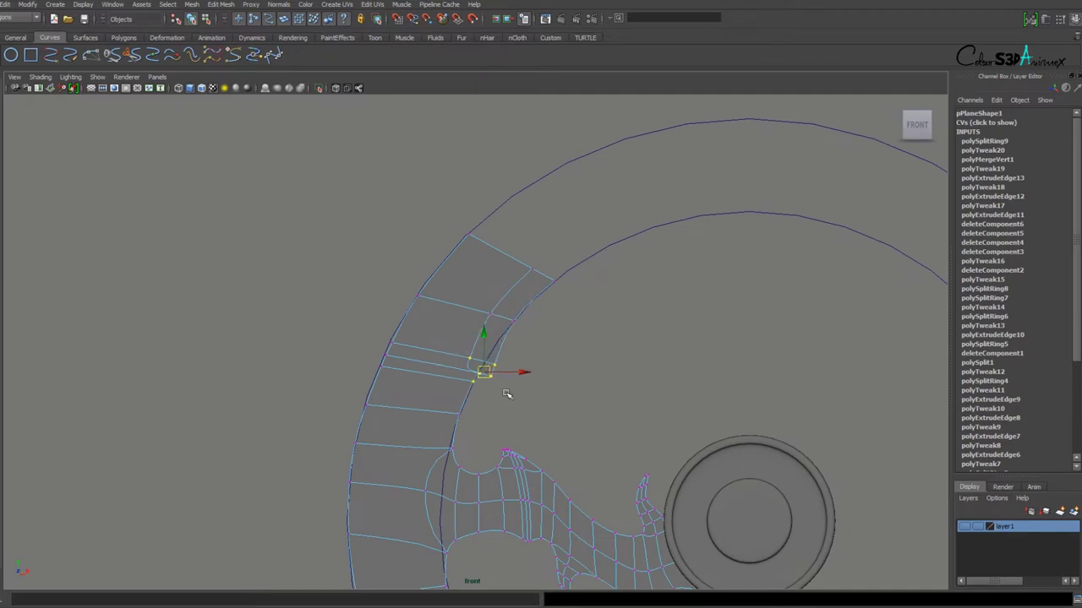
pyautogui.press('3')
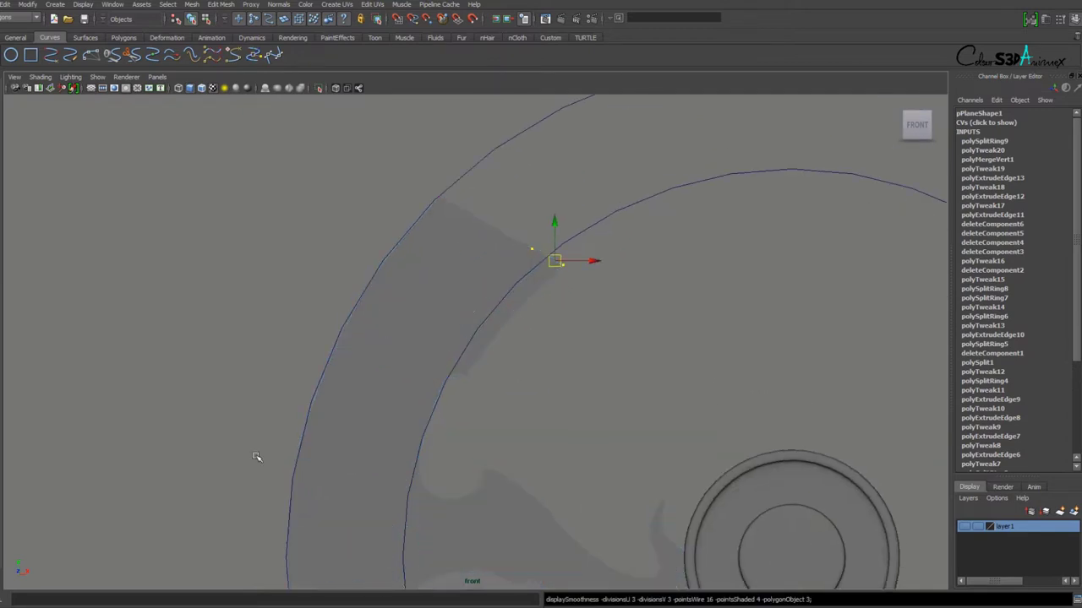
pyautogui.press('1')
pyautogui.scroll(-3, 355, 371)
# Squash the guide circle horizontally to 0.756 scale.
pyautogui.scroll(-3, 669, 324)
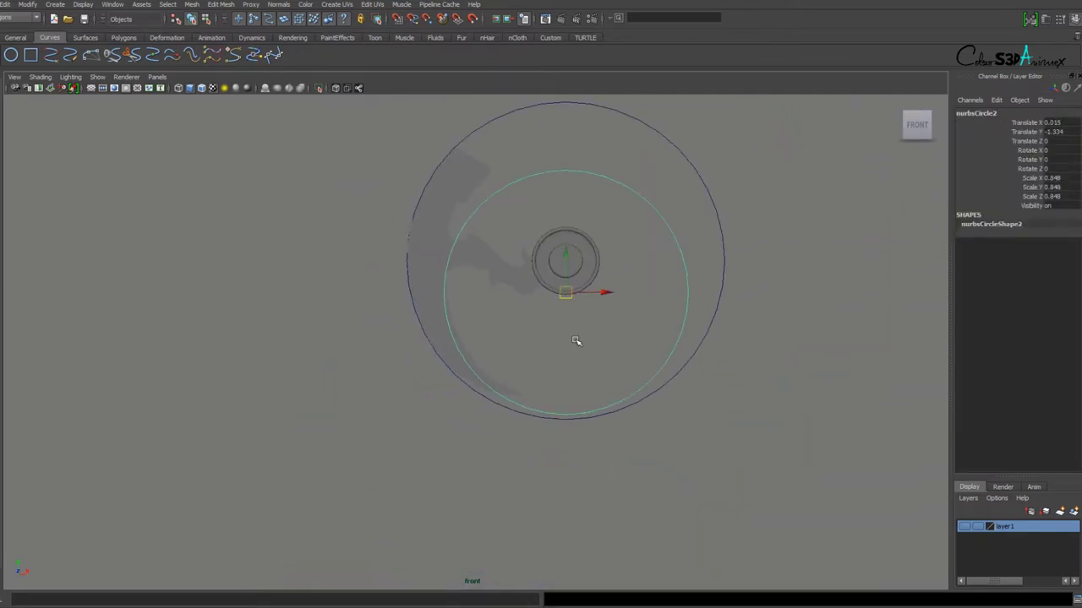
pyautogui.scroll(4, 574, 341)
pyautogui.scroll(-3, 496, 369)
pyautogui.scroll(-3, 677, 445)
pyautogui.moveTo(626, 300); pyautogui.dragTo(612, 300)
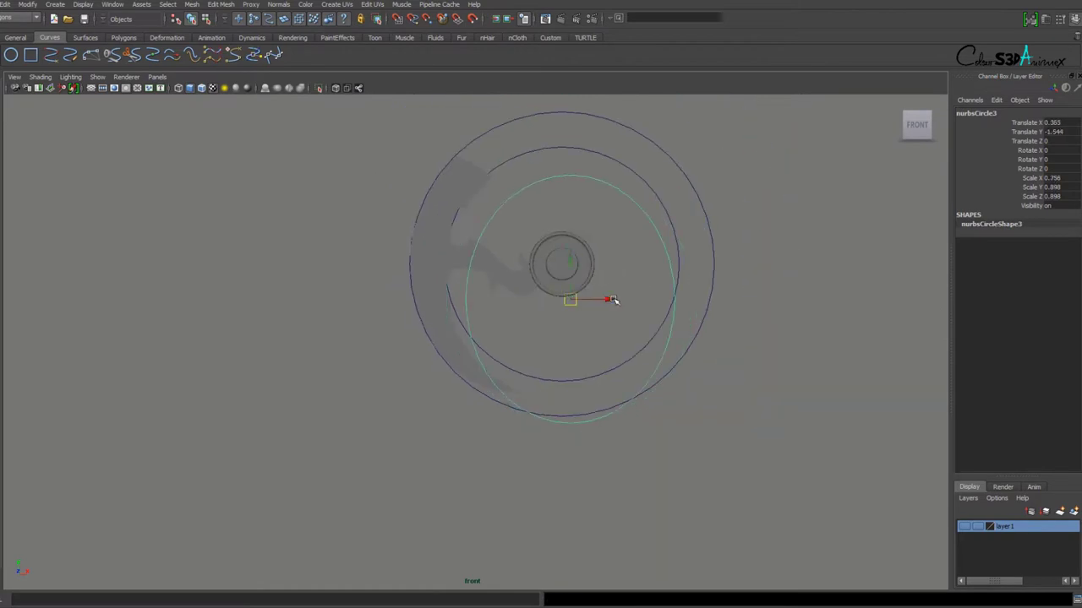
# Pull the blade's outer-edge tip vertex onto the guide curves and finish the new curve.
pyautogui.click(499, 256)
pyautogui.scroll(3, 446, 307)
pyautogui.click(459, 270)
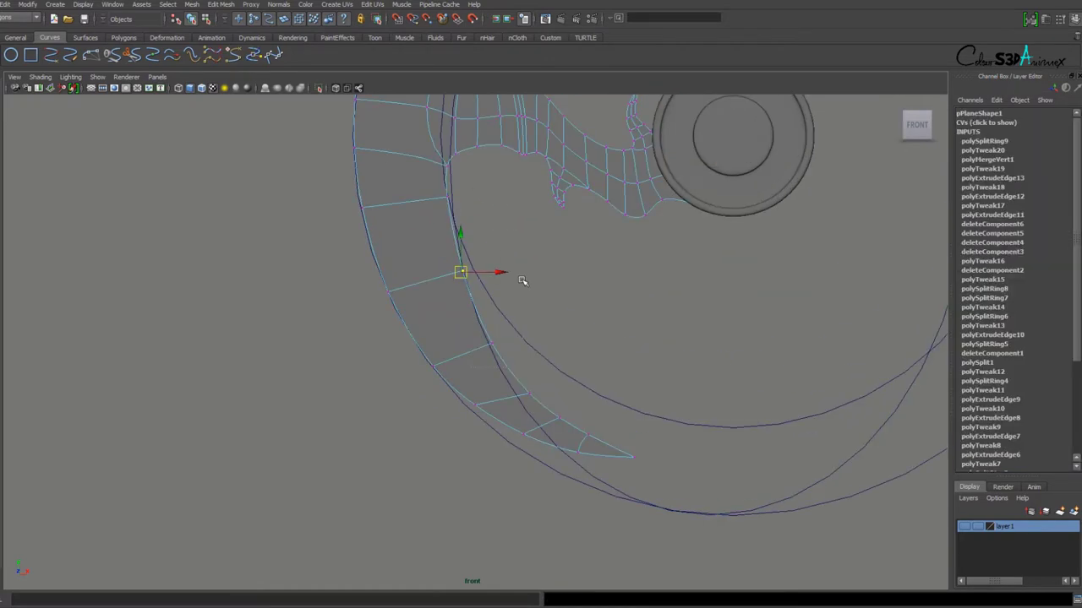
pyautogui.scroll(2, 647, 458)
pyautogui.keyDown('alt'); pyautogui.moveTo(647, 459); pyautogui.dragTo(651, 430, button='middle'); pyautogui.keyUp('alt')
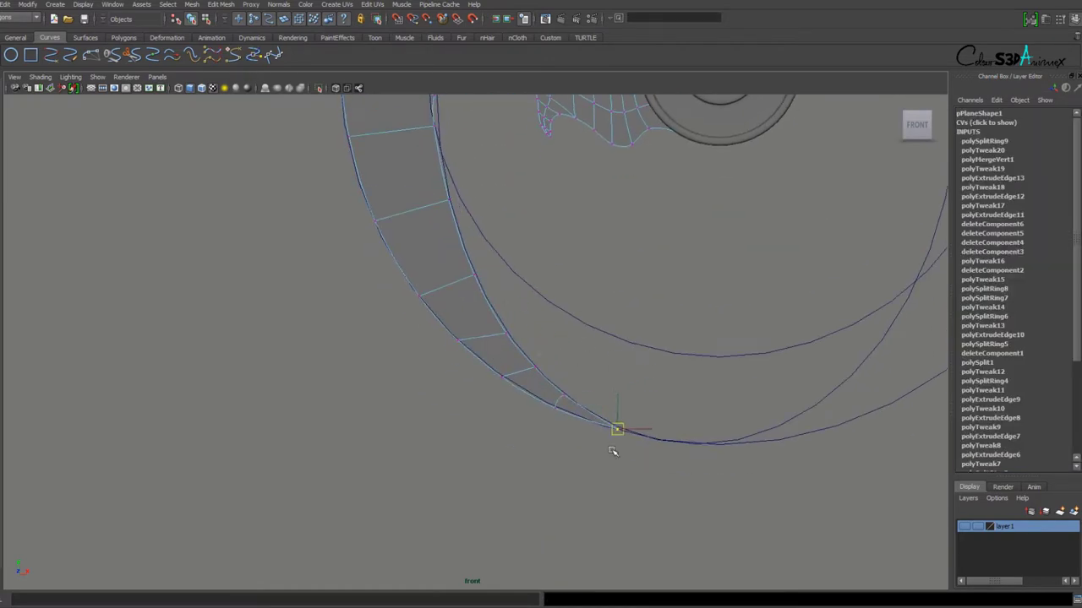
pyautogui.scroll(-3, 584, 290)
pyautogui.scroll(-2, 713, 410)
pyautogui.scroll(4, 592, 406)
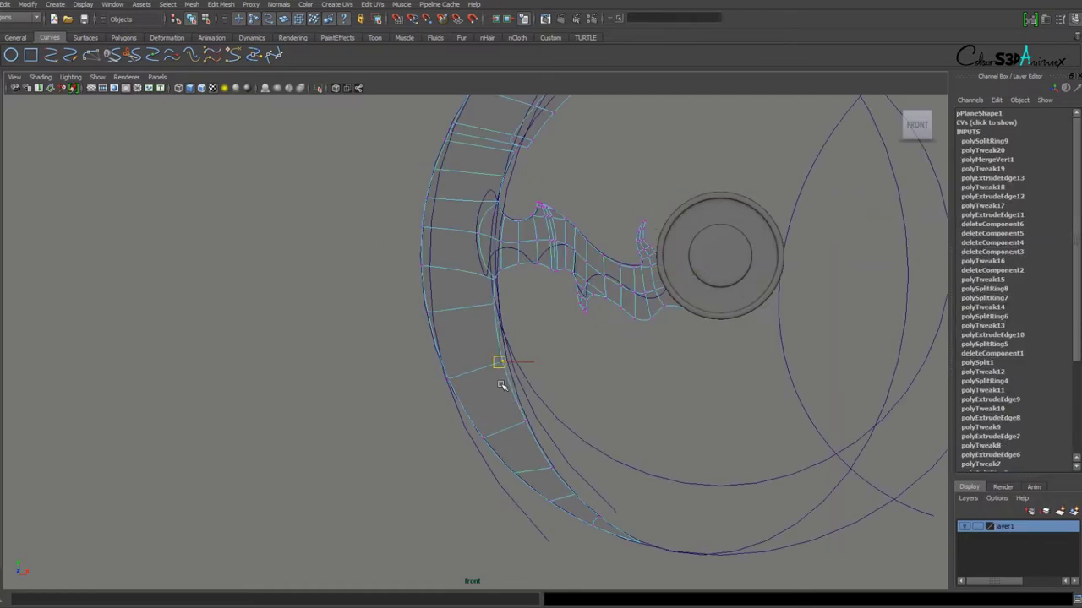
pyautogui.click(545, 420)
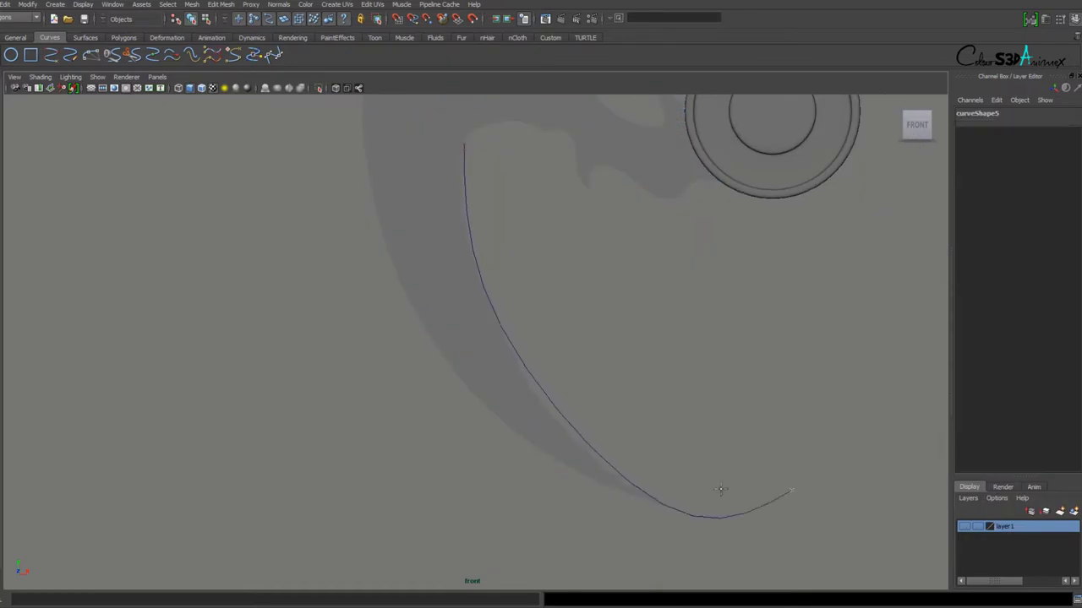
pyautogui.scroll(-2, 720, 489)
pyautogui.press('Return')
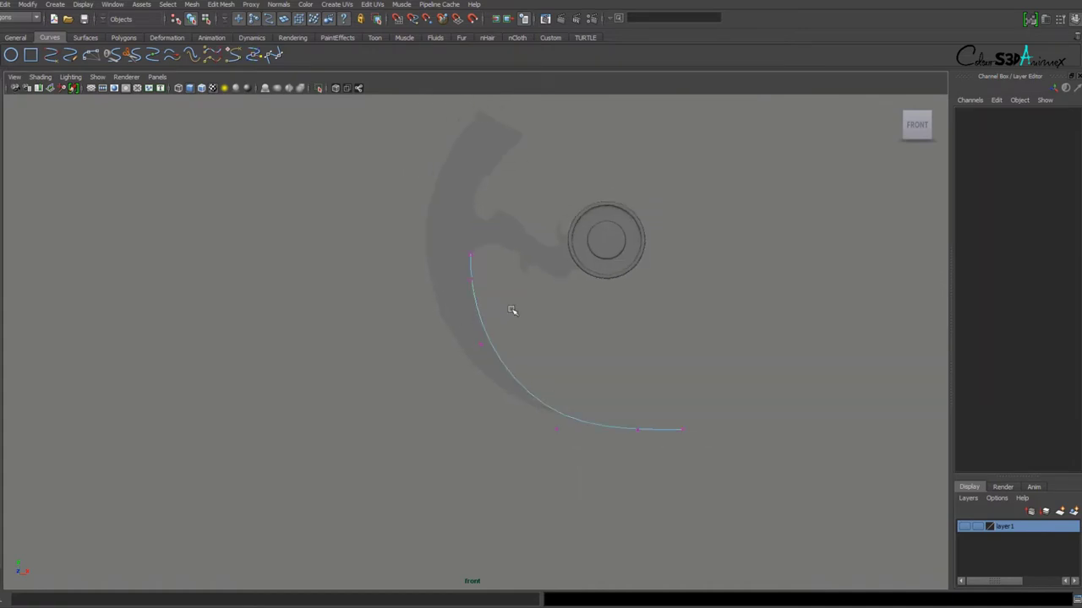
# Select the blade mesh and return to whole-object selection.
pyautogui.press('F8')
pyautogui.scroll(2, 571, 439)
pyautogui.click(571, 440)
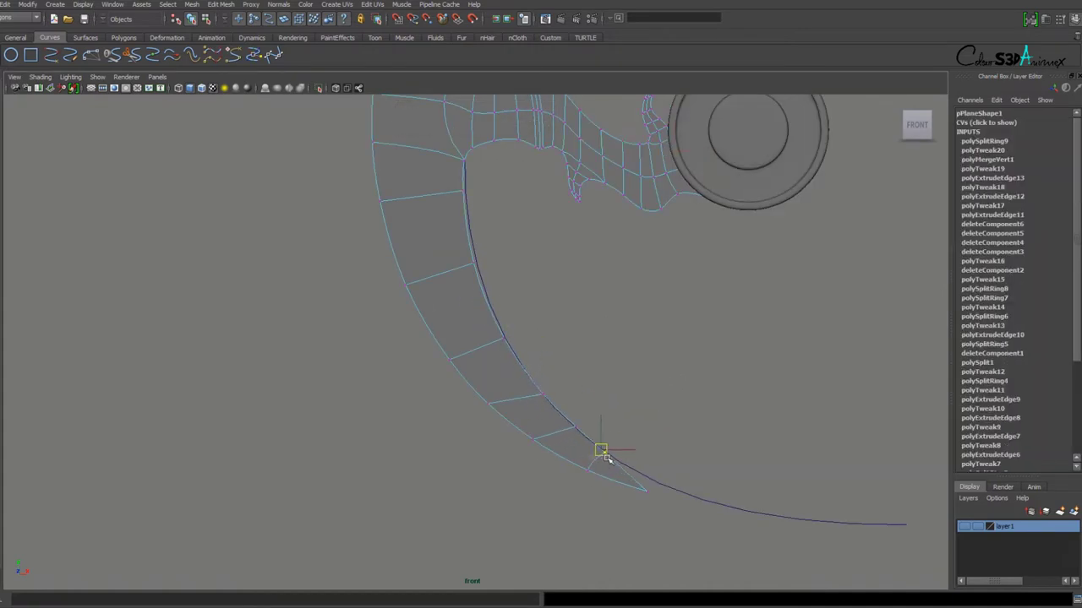
pyautogui.scroll(-3, 652, 507)
pyautogui.press('F8')
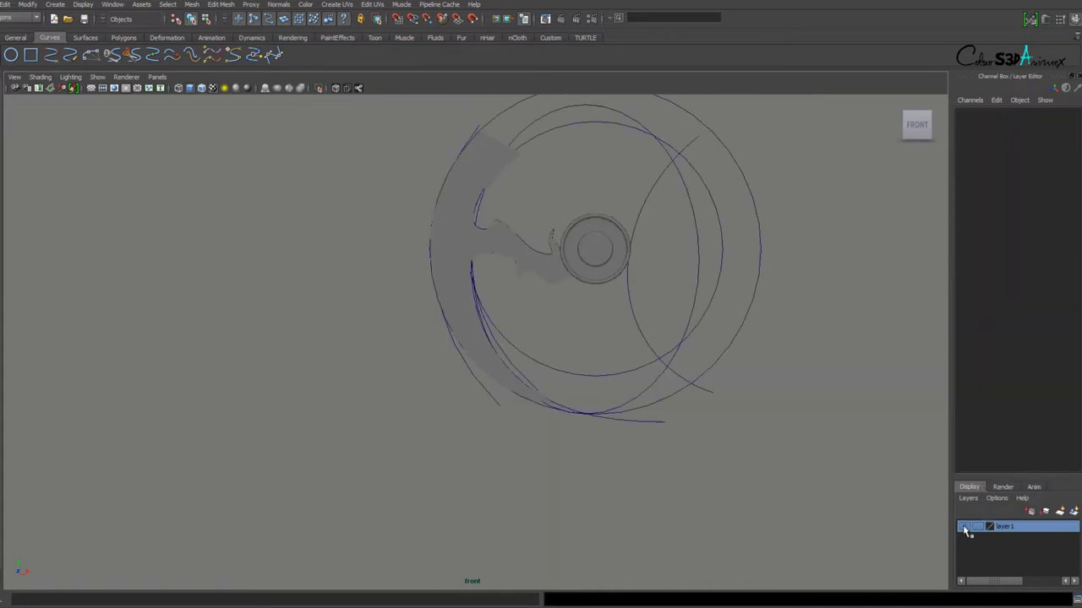
pyautogui.scroll(2, 382, 319)
# Select vertices on the blade's outer and inner edges while framing the upper blade.
pyautogui.press('F8')
pyautogui.click(423, 439)
pyautogui.keyDown('alt'); pyautogui.moveTo(416, 466); pyautogui.dragTo(377, 342, button='middle'); pyautogui.keyUp('alt')
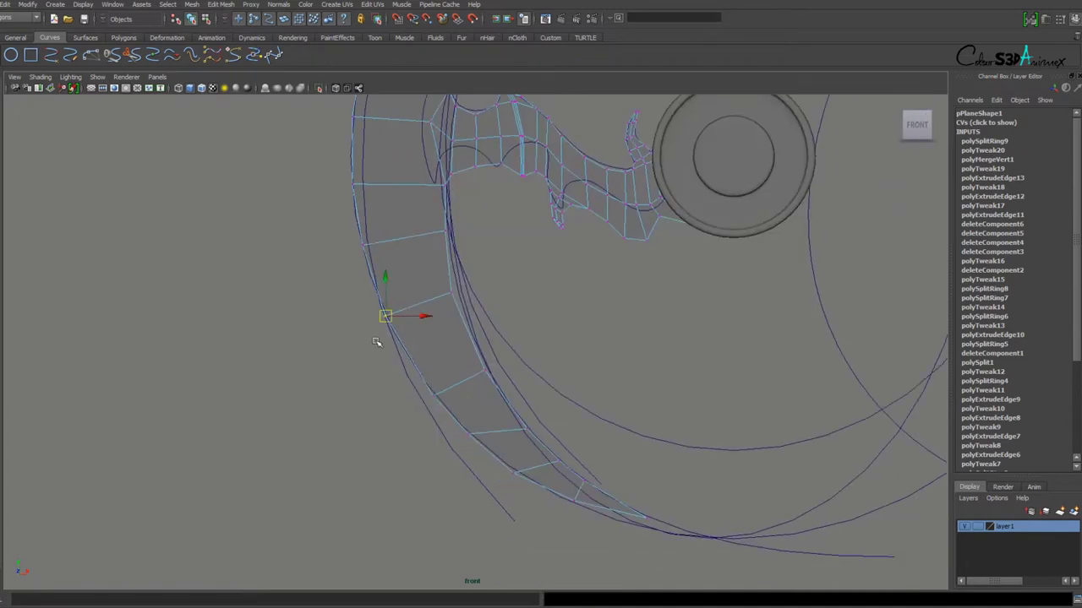
pyautogui.scroll(2, 511, 490)
pyautogui.keyDown('alt'); pyautogui.moveTo(511, 490); pyautogui.dragTo(432, 220, button='middle'); pyautogui.keyUp('alt')
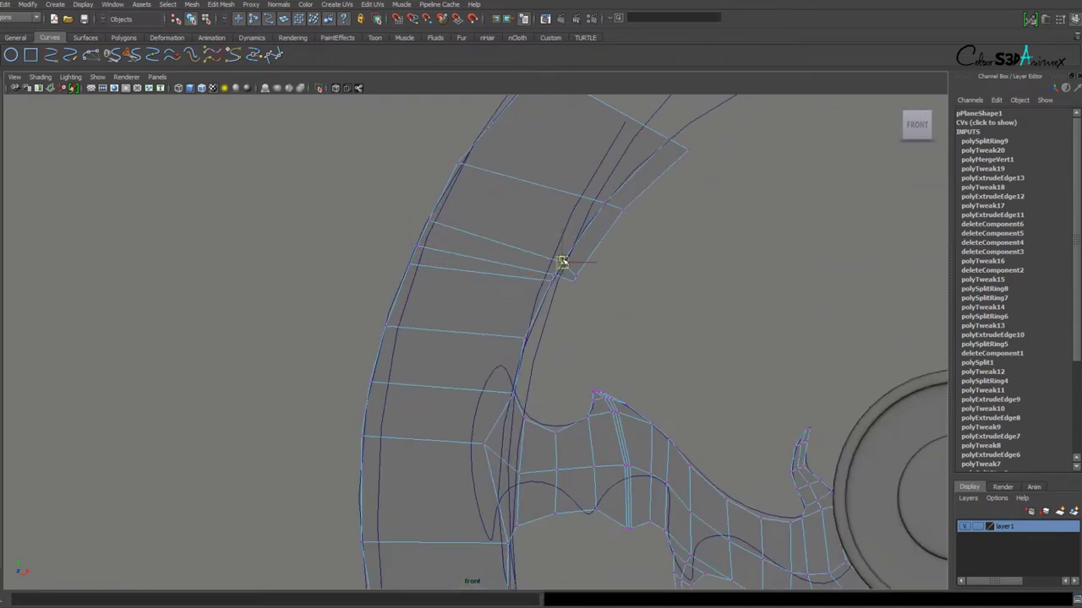
pyautogui.scroll(2, 565, 251)
pyautogui.press('F8')
pyautogui.scroll(-5, 512, 306)
pyautogui.press('F8')
pyautogui.scroll(5, 574, 304)
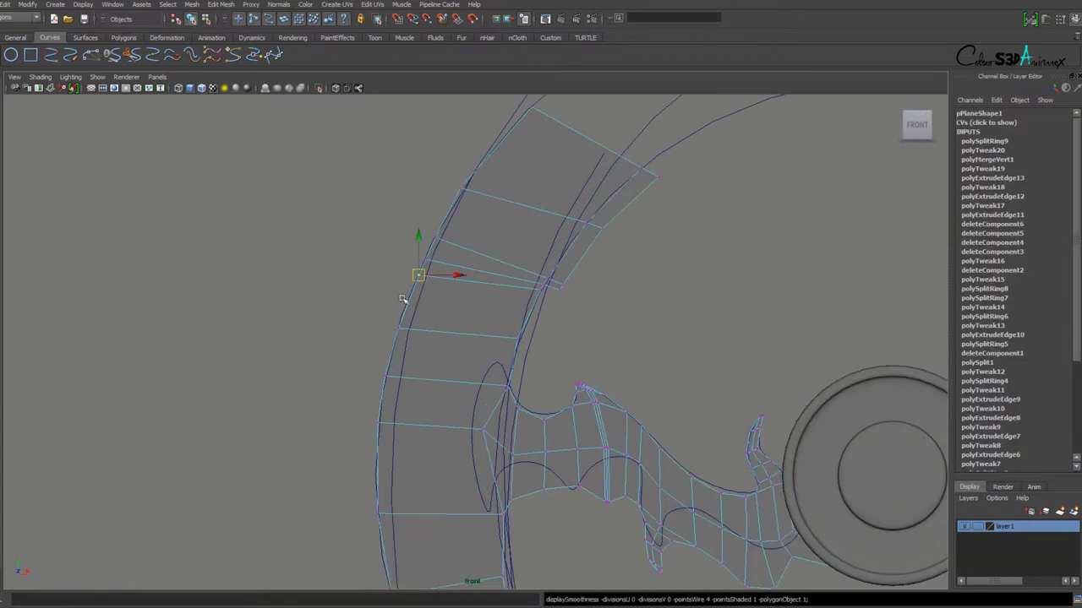
pyautogui.click(398, 327)
pyautogui.scroll(-3, 404, 328)
# Return to object mode and undo the Freeze Transformations on pPlane1.
pyautogui.press('F8')
pyautogui.press('F8')
pyautogui.scroll(-5, 524, 374)
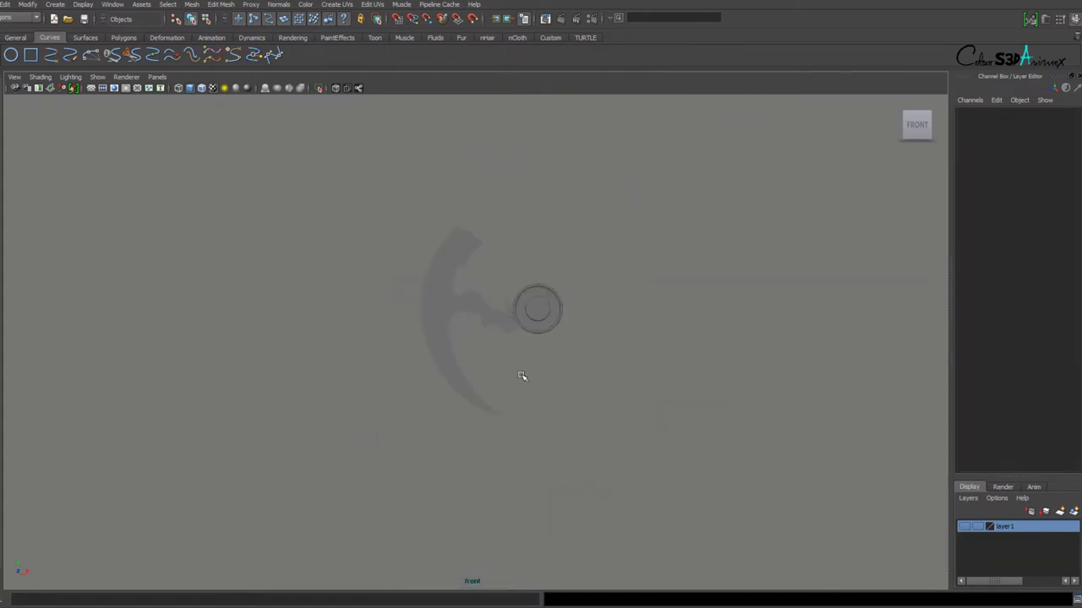
pyautogui.scroll(4, 580, 407)
pyautogui.hotkey('ctrl', 'z')
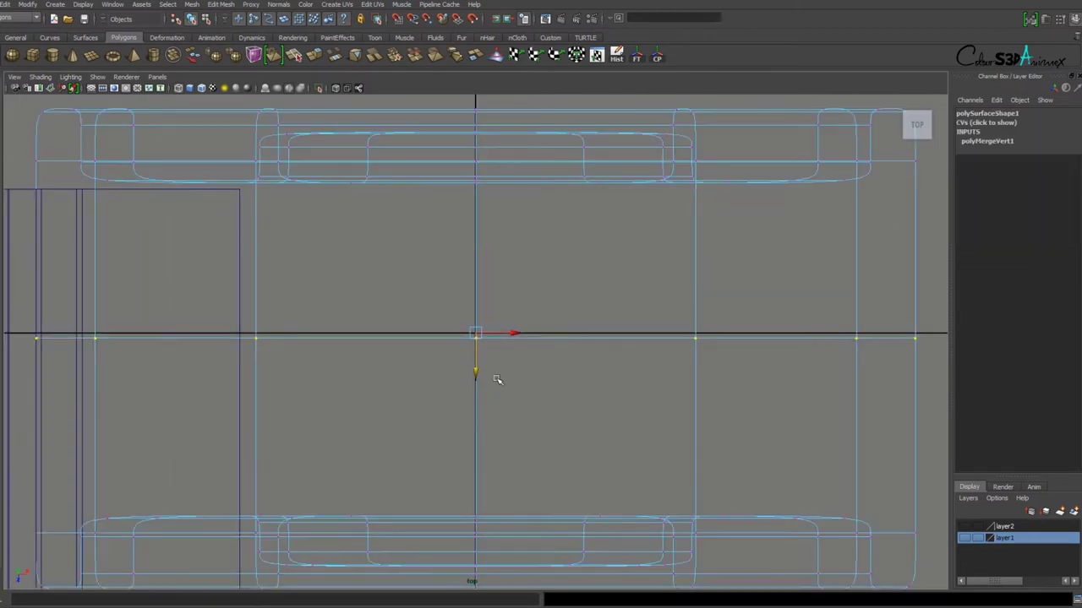
# Enter vertex editing on the blade mesh and orbit to inspect the neck near the hub.
pyautogui.press('F8')
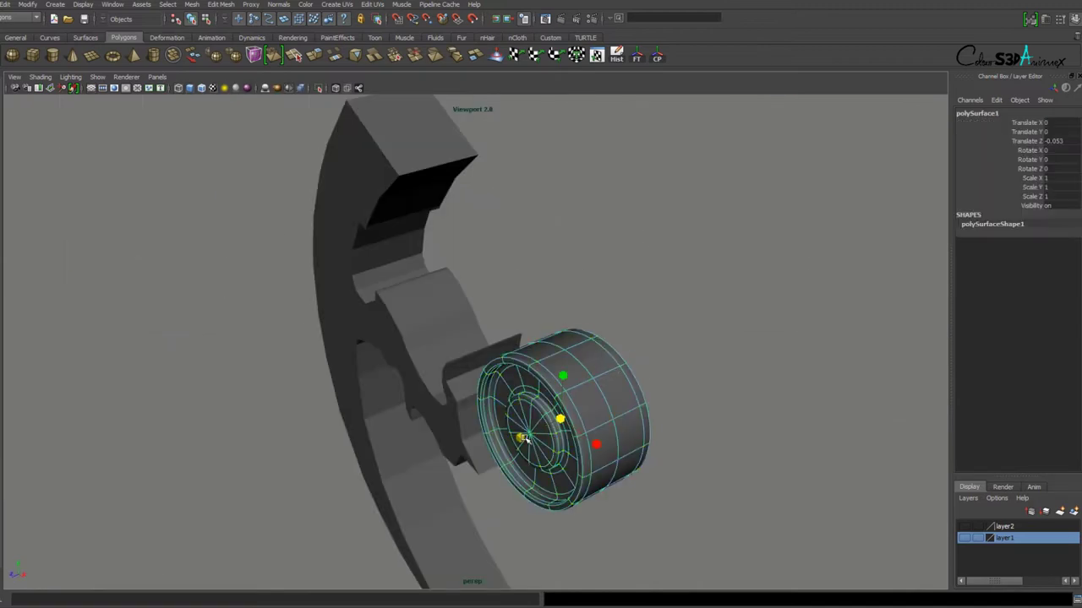
pyautogui.keyDown('alt'); pyautogui.moveTo(643, 423); pyautogui.dragTo(607, 391); pyautogui.keyUp('alt')
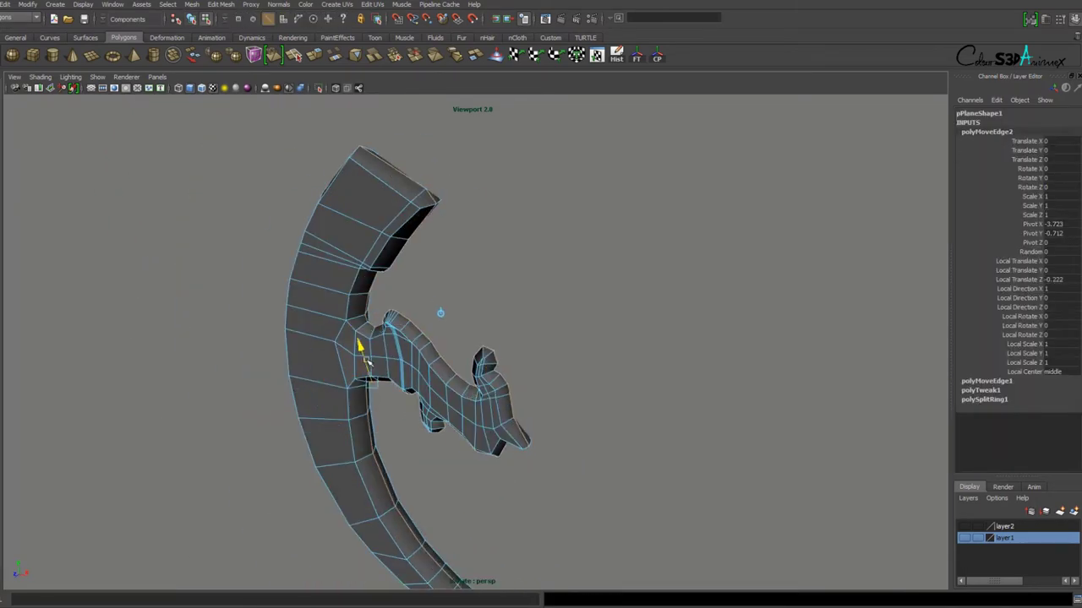
# Orbit around the blade to view the neck edge-on and check its shading.
pyautogui.keyDown('alt'); pyautogui.moveTo(545, 343); pyautogui.dragTo(423, 240); pyautogui.keyUp('alt')
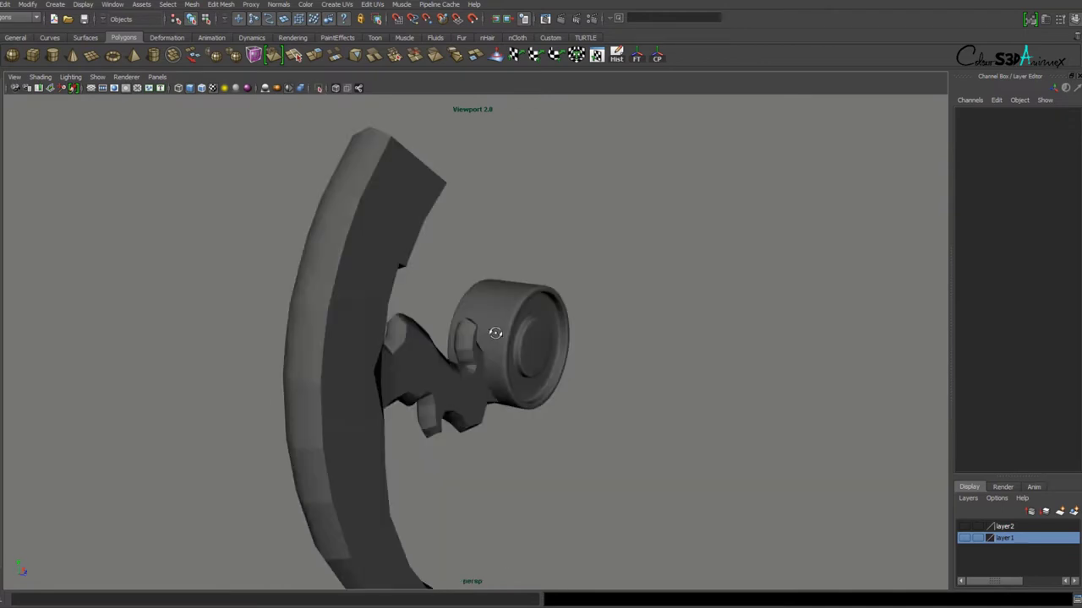
pyautogui.keyDown('alt'); pyautogui.moveTo(590, 245); pyautogui.dragTo(423, 277); pyautogui.keyUp('alt')
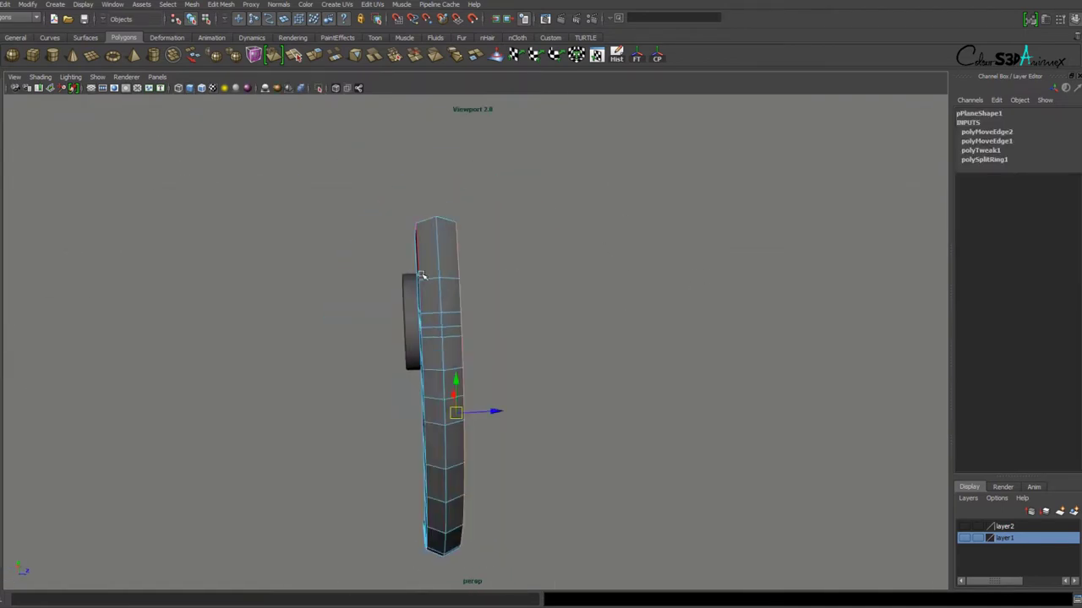
pyautogui.moveTo(447, 409)
pyautogui.keyDown('alt'); pyautogui.mouseDown()
pyautogui.moveTo(429, 386)
pyautogui.moveTo(447, 249)
pyautogui.moveTo(454, 333)
pyautogui.moveTo(488, 360)
pyautogui.mouseUp(); pyautogui.keyUp('alt')
pyautogui.press('4')
pyautogui.scroll(5, 428, 251)
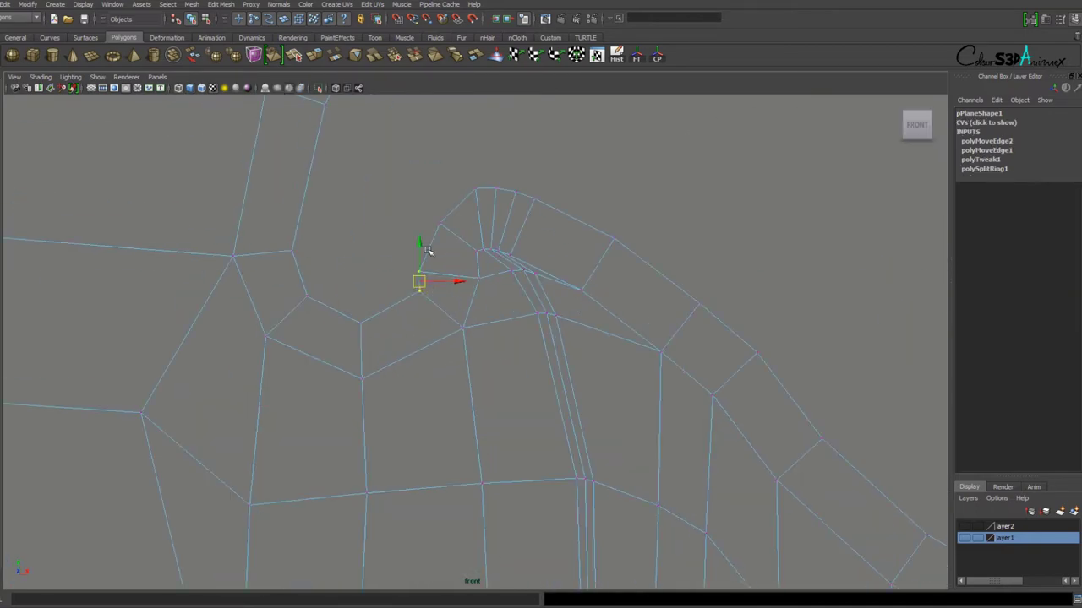
pyautogui.press('5')
# Pan along the neck toward the next spike, toggling wireframe and shaded display.
pyautogui.keyDown('alt'); pyautogui.moveTo(473, 324); pyautogui.dragTo(741, 386, button='middle'); pyautogui.keyUp('alt')
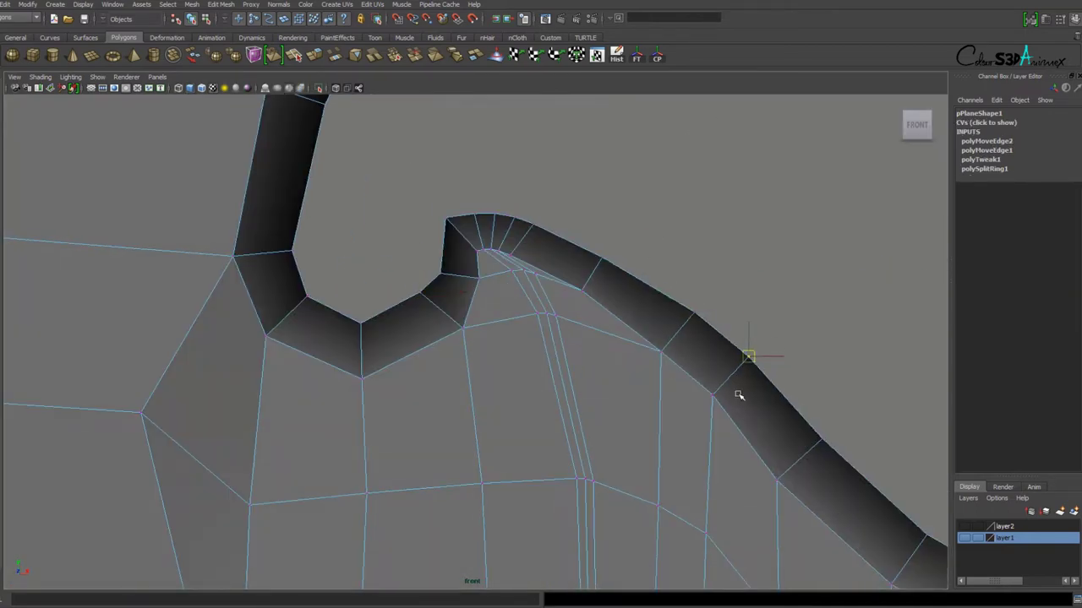
pyautogui.scroll(-3, 616, 355)
pyautogui.press('4')
pyautogui.scroll(2, 718, 401)
pyautogui.keyDown('alt'); pyautogui.moveTo(763, 428); pyautogui.dragTo(584, 302, button='middle'); pyautogui.keyUp('alt')
pyautogui.press('5')
pyautogui.scroll(-2, 746, 220)
pyautogui.scroll(-2, 671, 261)
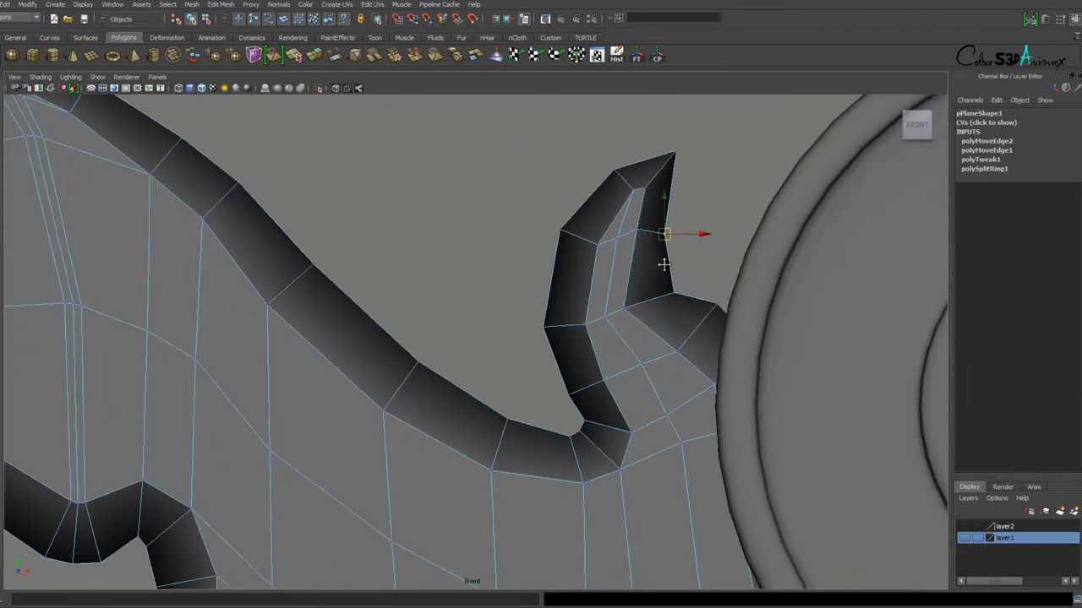
pyautogui.scroll(-2, 567, 346)
pyautogui.scroll(-2, 554, 310)
# Select the lower spike vertex and review the neck before returning to shaded perspective.
pyautogui.click(432, 352)
pyautogui.scroll(3, 453, 328)
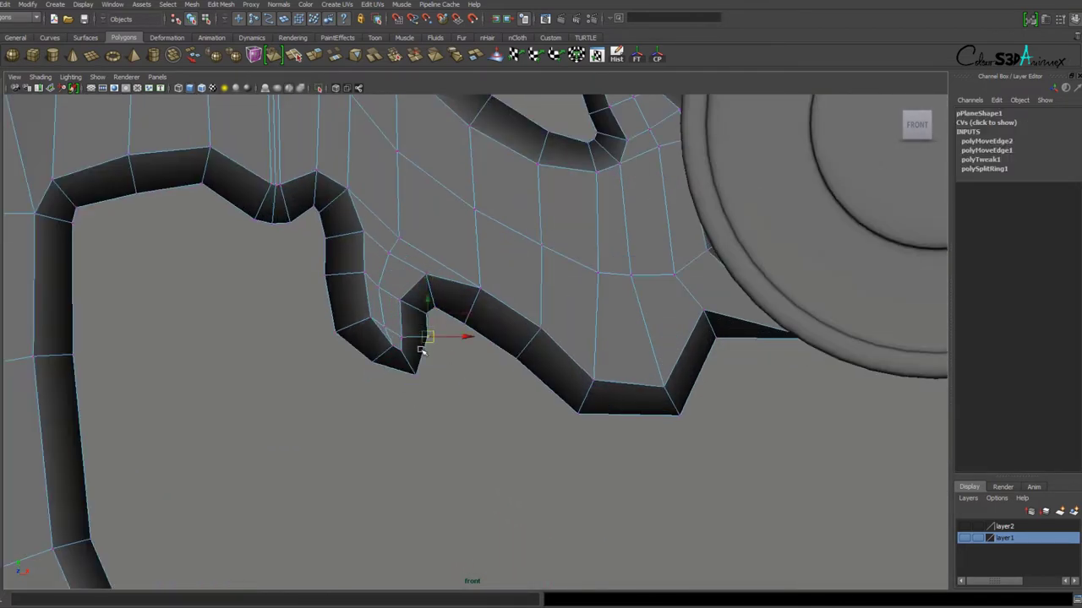
pyautogui.keyDown('alt'); pyautogui.moveTo(421, 349); pyautogui.dragTo(403, 370, button='middle'); pyautogui.keyUp('alt')
pyautogui.scroll(-2, 313, 284)
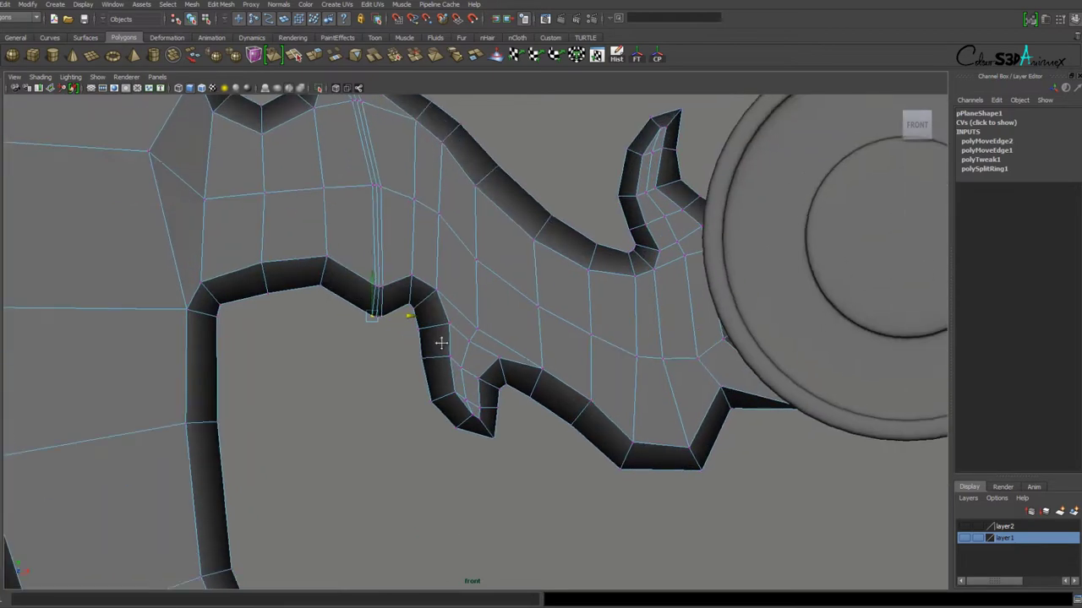
pyautogui.keyDown('alt'); pyautogui.moveTo(442, 338); pyautogui.dragTo(688, 331, button='middle'); pyautogui.keyUp('alt')
pyautogui.press('4')
pyautogui.press('space')
pyautogui.press('space')
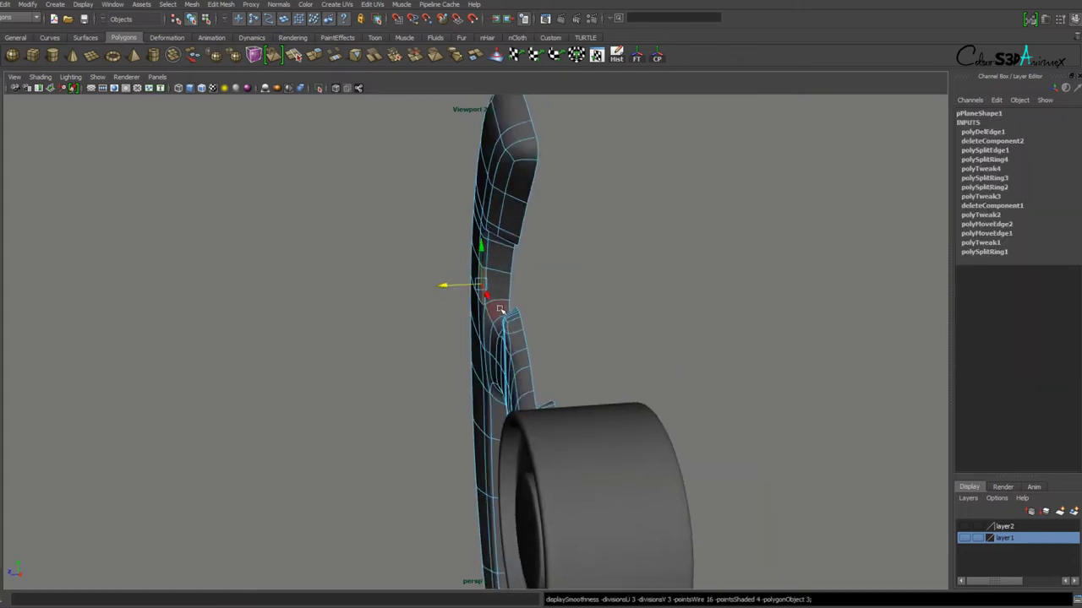
# Undo the last vertex move and orbit the smoothed preview of the combined axe mesh.
pyautogui.hotkey('ctrl', 'z')
pyautogui.press('3')
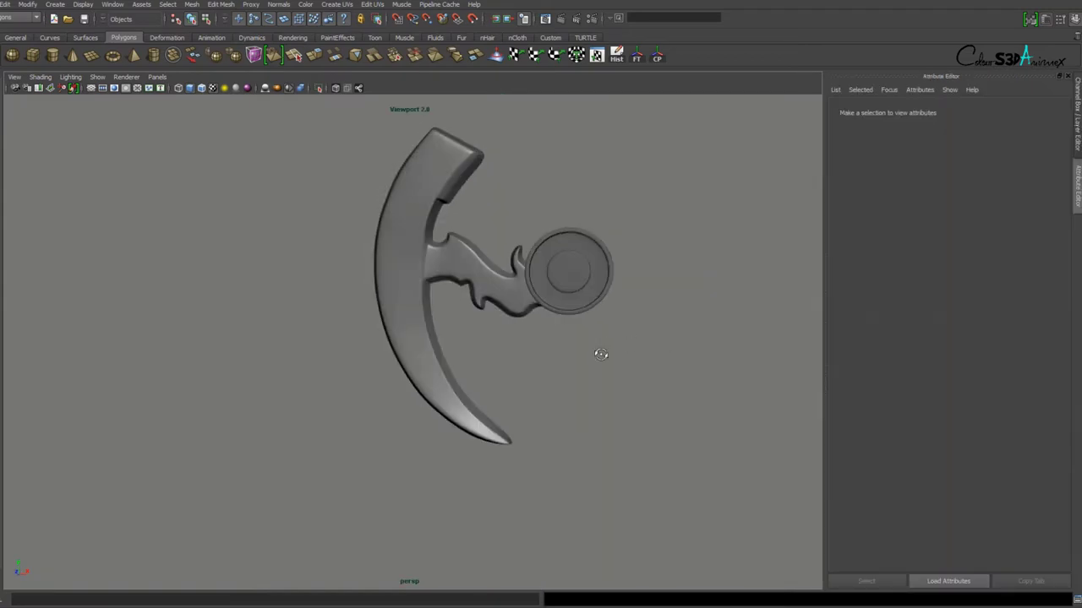
pyautogui.keyDown('alt'); pyautogui.moveTo(592, 405); pyautogui.dragTo(526, 412); pyautogui.keyUp('alt')
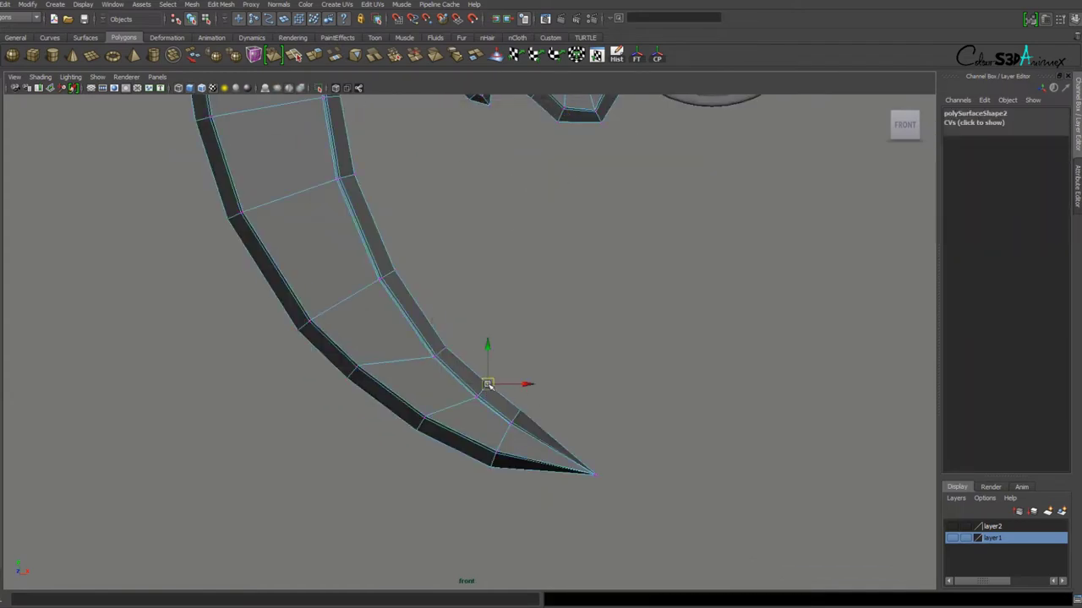
# Inspect the extruded blade's top corner vertex in shaded display near the blade tip.
pyautogui.keyDown('alt'); pyautogui.moveTo(598, 439); pyautogui.dragTo(586, 457, button='middle'); pyautogui.keyUp('alt')
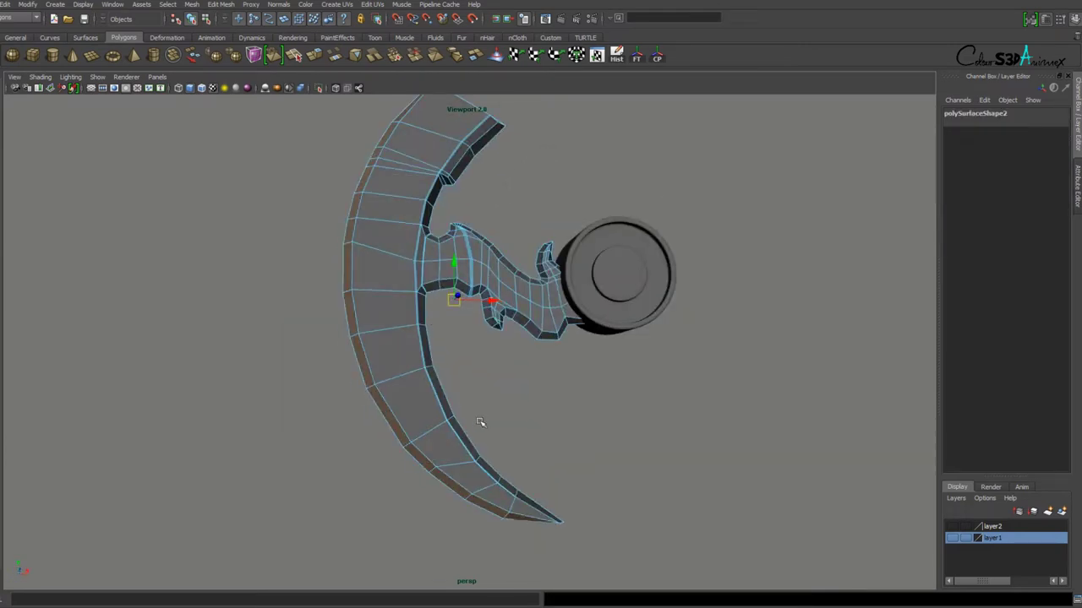
pyautogui.scroll(-2, 480, 422)
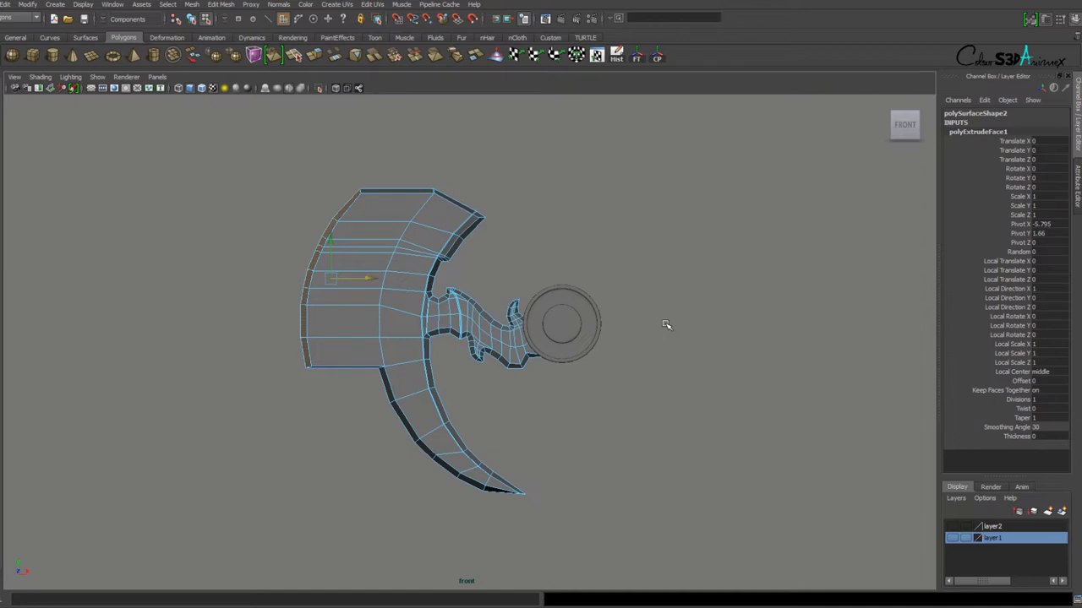
pyautogui.scroll(1, 358, 252)
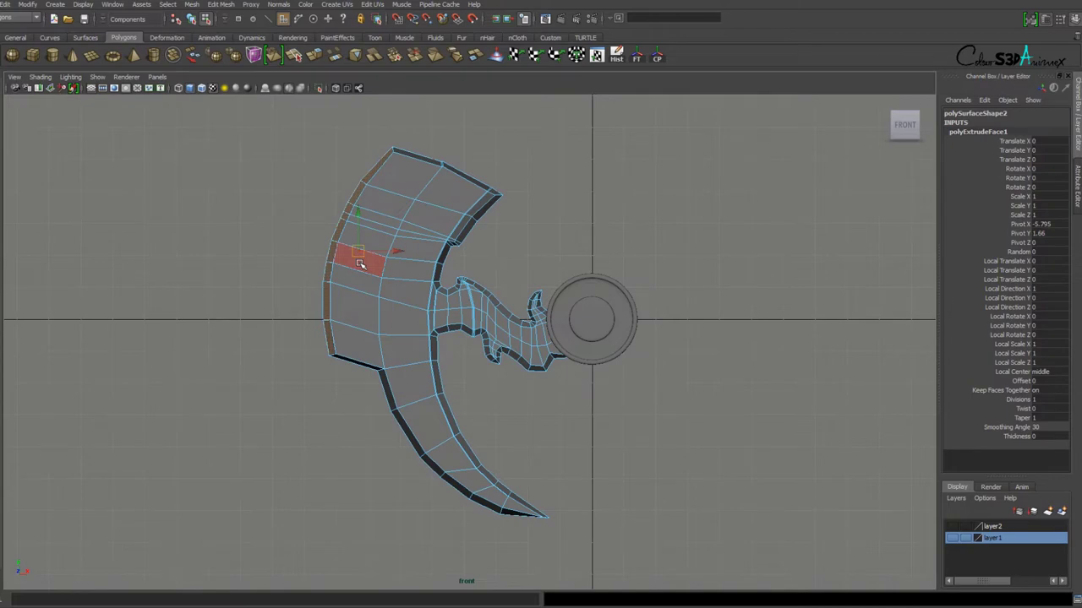
pyautogui.click(338, 342)
pyautogui.scroll(-2, 338, 342)
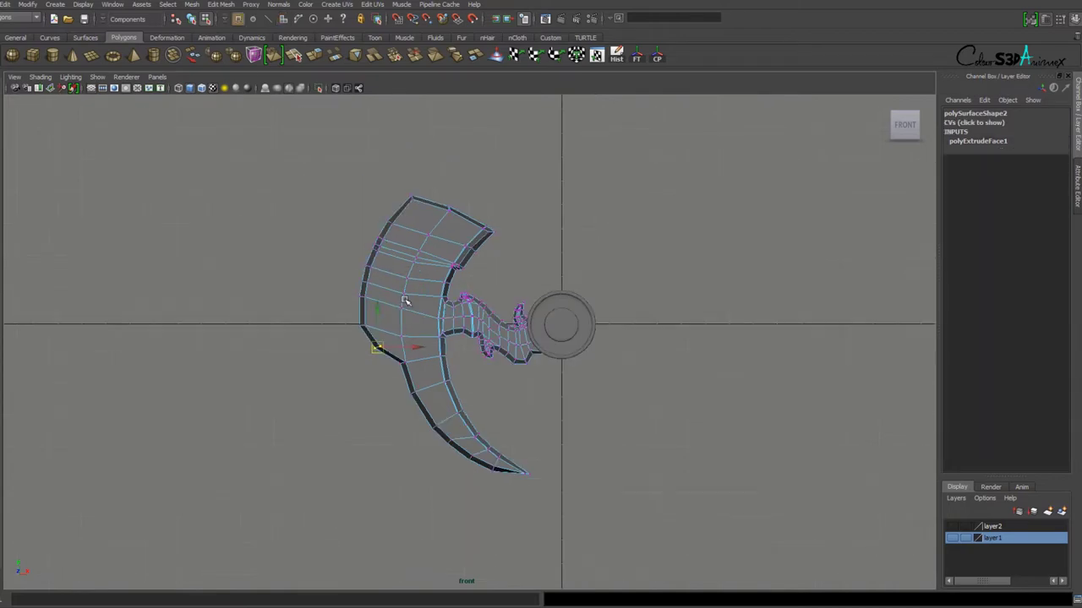
pyautogui.press('5')
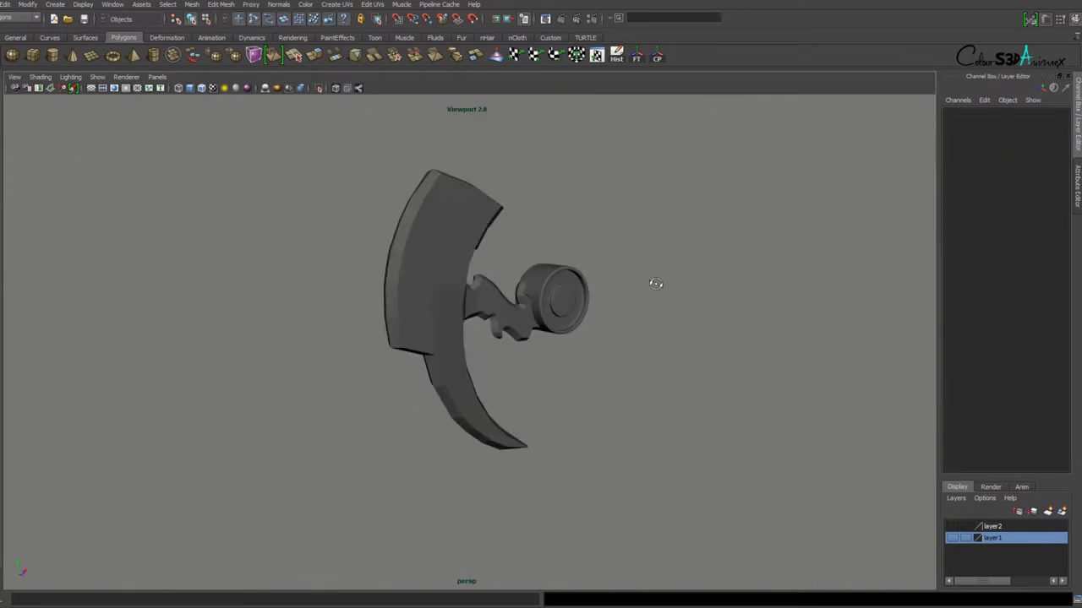
pyautogui.press('F8')
pyautogui.scroll(5, 473, 254)
pyautogui.press('6')
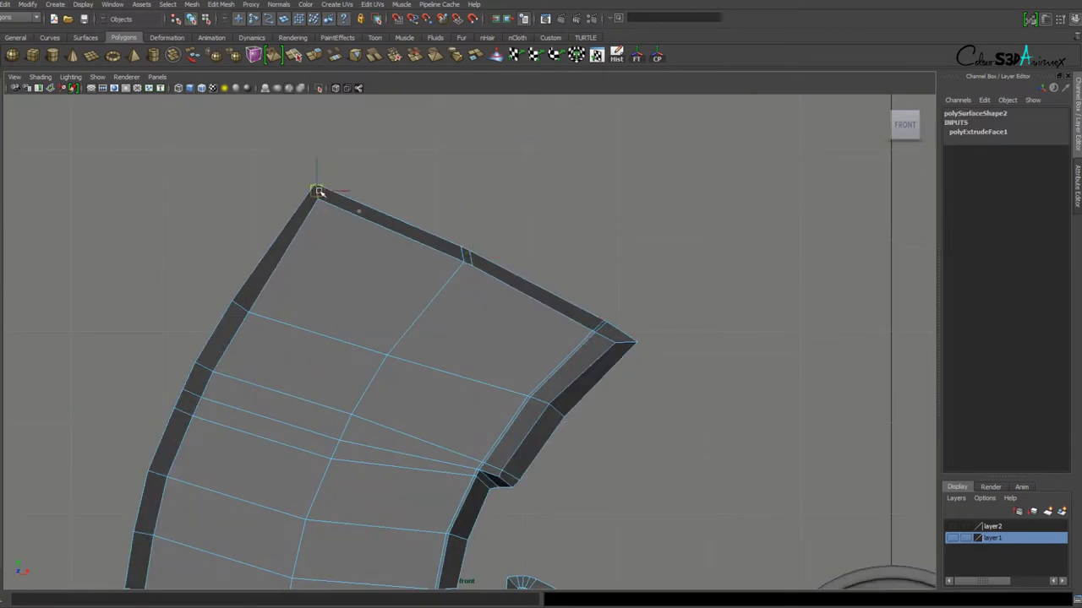
pyautogui.scroll(-3, 320, 192)
# Select the whole axe mesh and wrap it in an ffd1 lattice with 2 S/T/U divisions.
pyautogui.keyDown('ctrl'); pyautogui.moveTo(353, 488); pyautogui.dragTo(359, 530, button='right'); pyautogui.keyUp('ctrl')
pyautogui.press('F8')
pyautogui.click(556, 379)
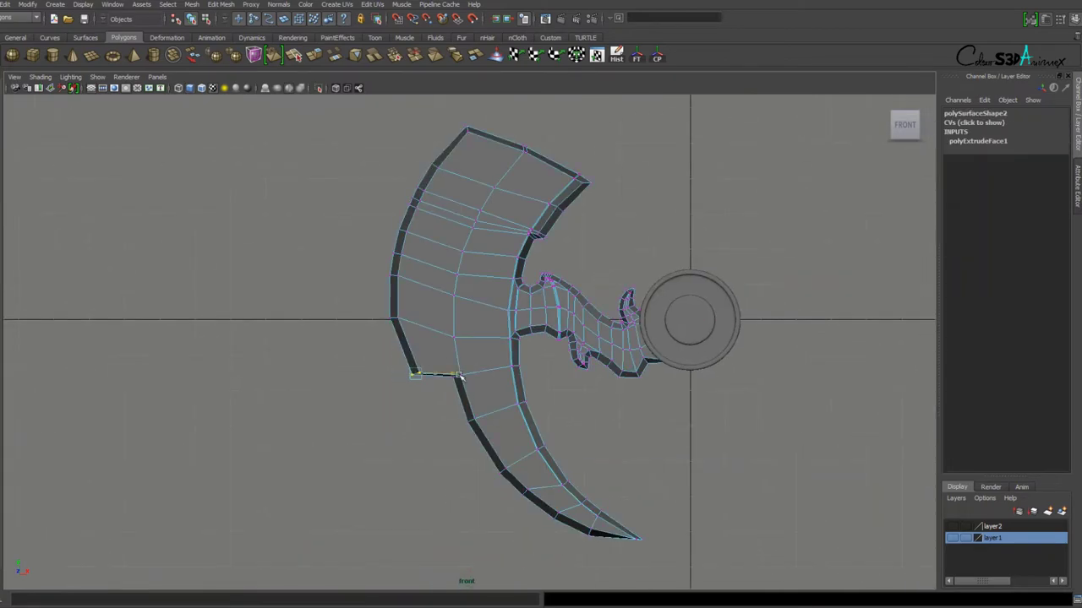
pyautogui.moveTo(556, 379)
pyautogui.keyDown('alt'); pyautogui.mouseDown()
pyautogui.moveTo(393, 277)
pyautogui.moveTo(422, 426)
pyautogui.mouseUp(); pyautogui.keyUp('alt')
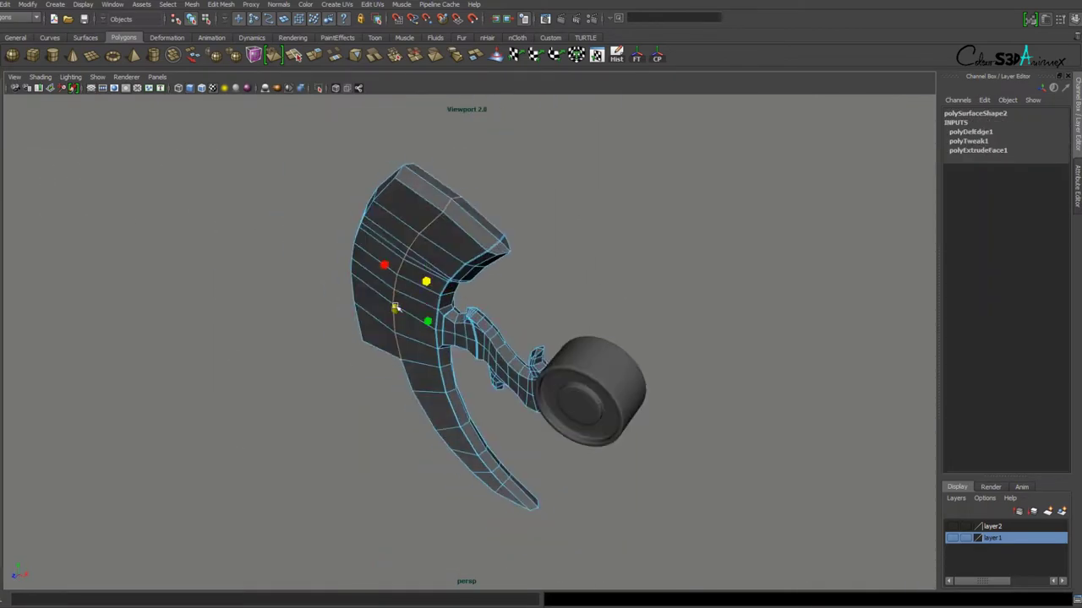
pyautogui.press('space')
pyautogui.click(369, 290)
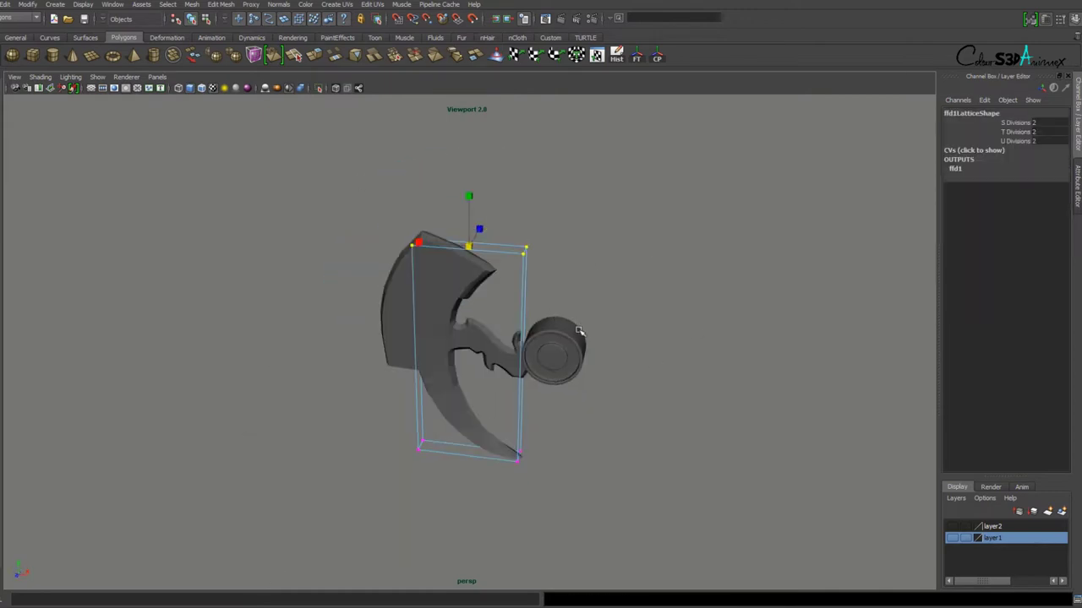
# Orbit the lattice-wrapped axe and check the added edge loops in wireframe.
pyautogui.keyDown('alt'); pyautogui.moveTo(579, 331); pyautogui.dragTo(615, 458); pyautogui.keyUp('alt')
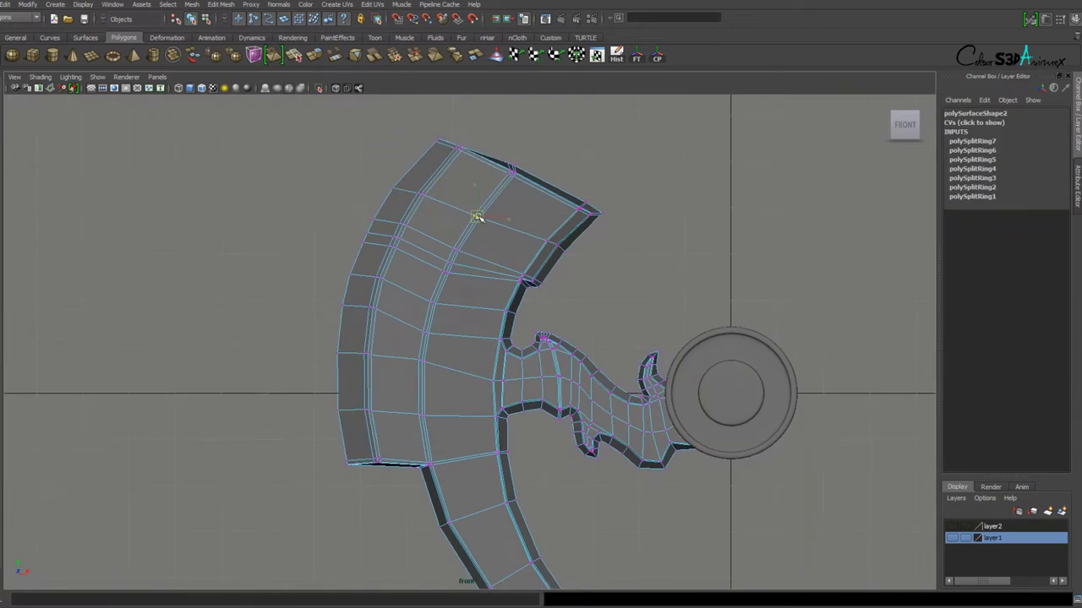
pyautogui.press('4')
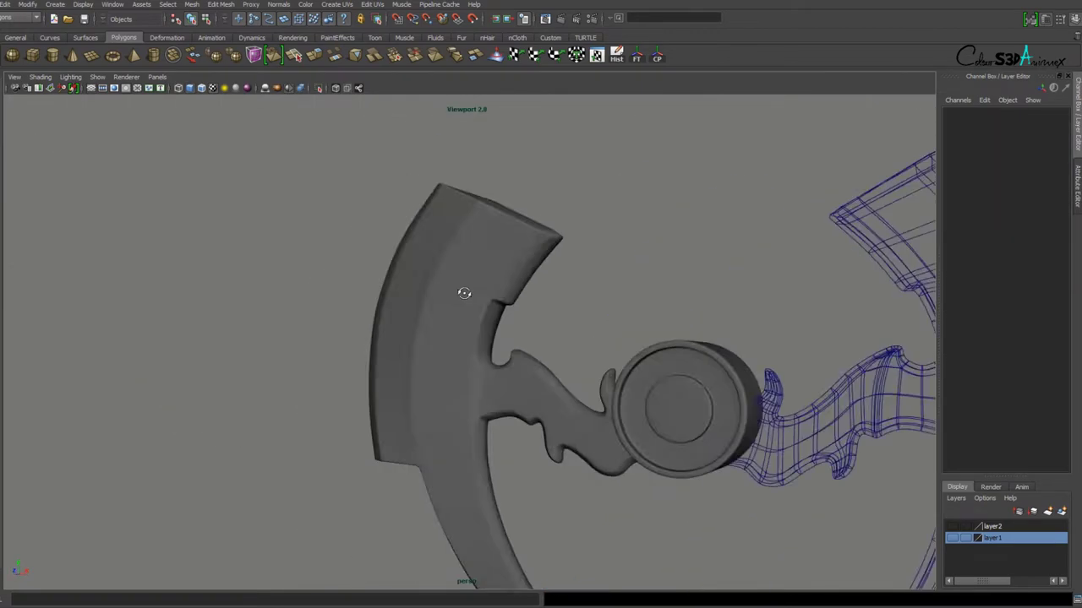
pyautogui.moveTo(459, 290)
pyautogui.keyDown('alt'); pyautogui.mouseDown()
pyautogui.moveTo(490, 302)
pyautogui.moveTo(466, 316)
pyautogui.mouseUp(); pyautogui.keyUp('alt')
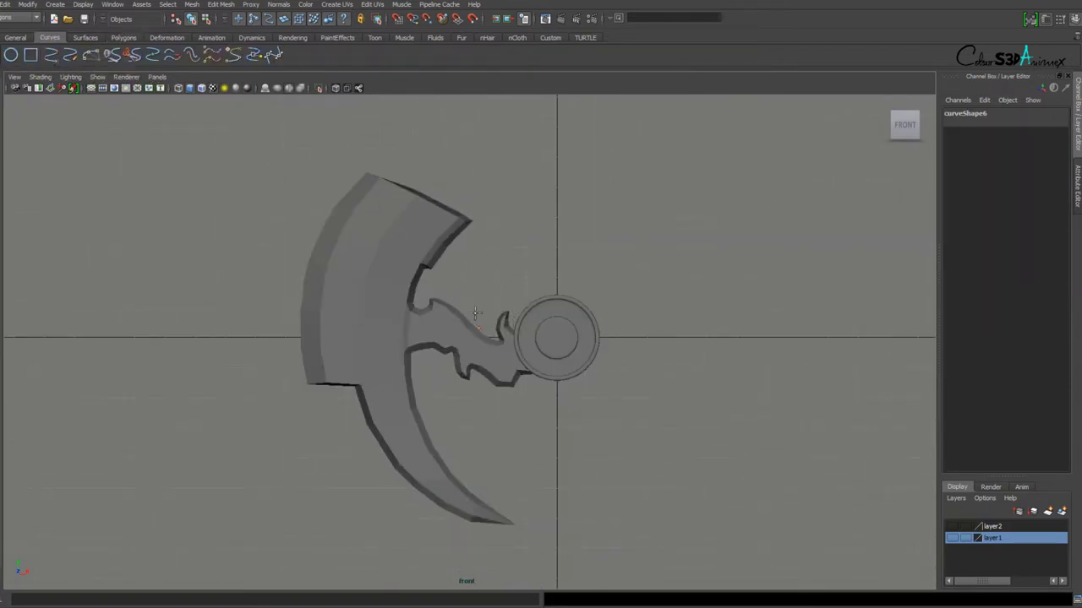
# Select the flame-horn outline curve, curve6, in the front view.
pyautogui.scroll(-1, 560, 315)
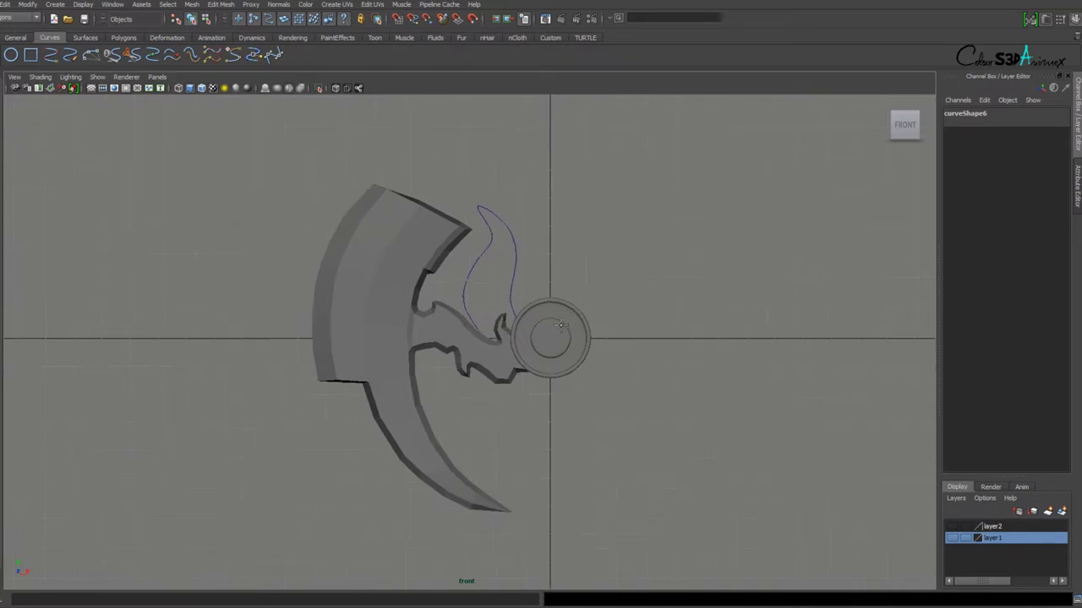
pyautogui.click(526, 240)
pyautogui.scroll(2, 510, 223)
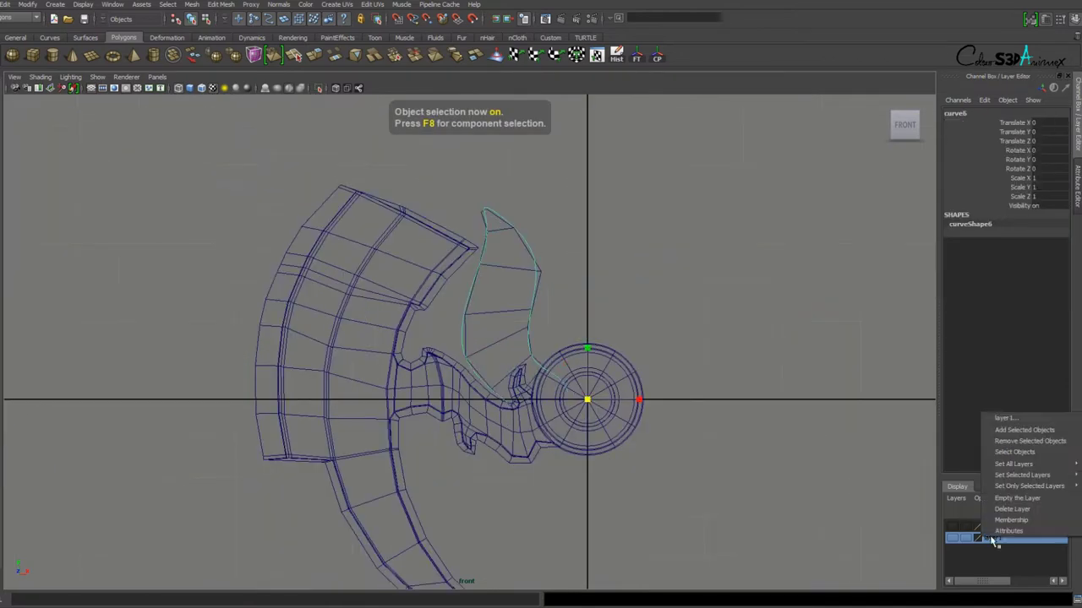
# Select pPlane4, the faint second flame plane beside the first horn, and frame the whole axe.
pyautogui.press('5')
pyautogui.keyDown('alt'); pyautogui.moveTo(479, 287); pyautogui.dragTo(479, 261, button='middle'); pyautogui.keyUp('alt')
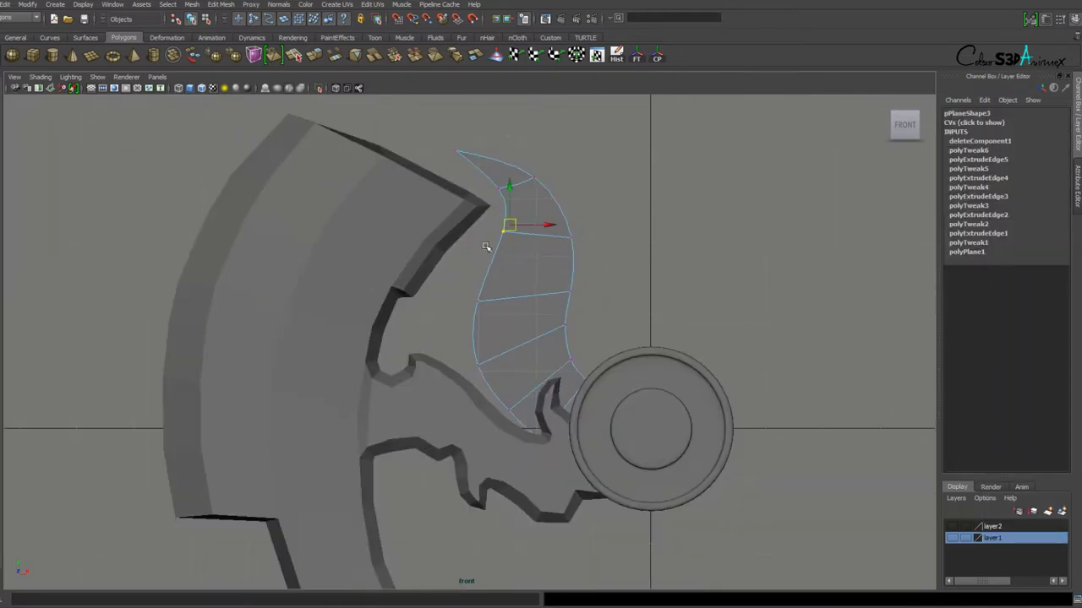
pyautogui.click(545, 291)
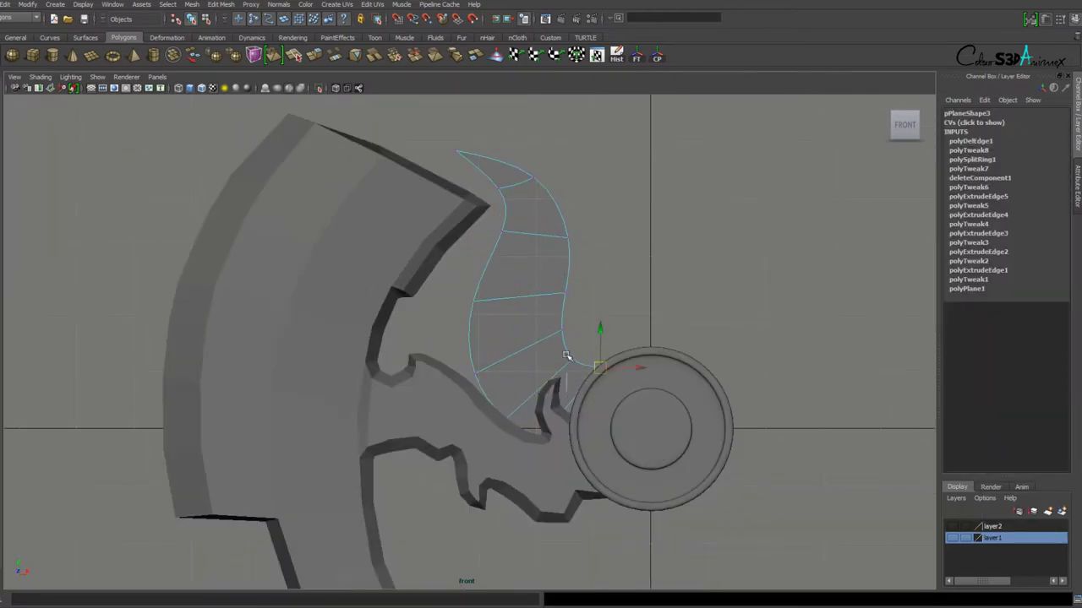
pyautogui.keyDown('alt'); pyautogui.moveTo(576, 343); pyautogui.dragTo(512, 300, button='right'); pyautogui.keyUp('alt')
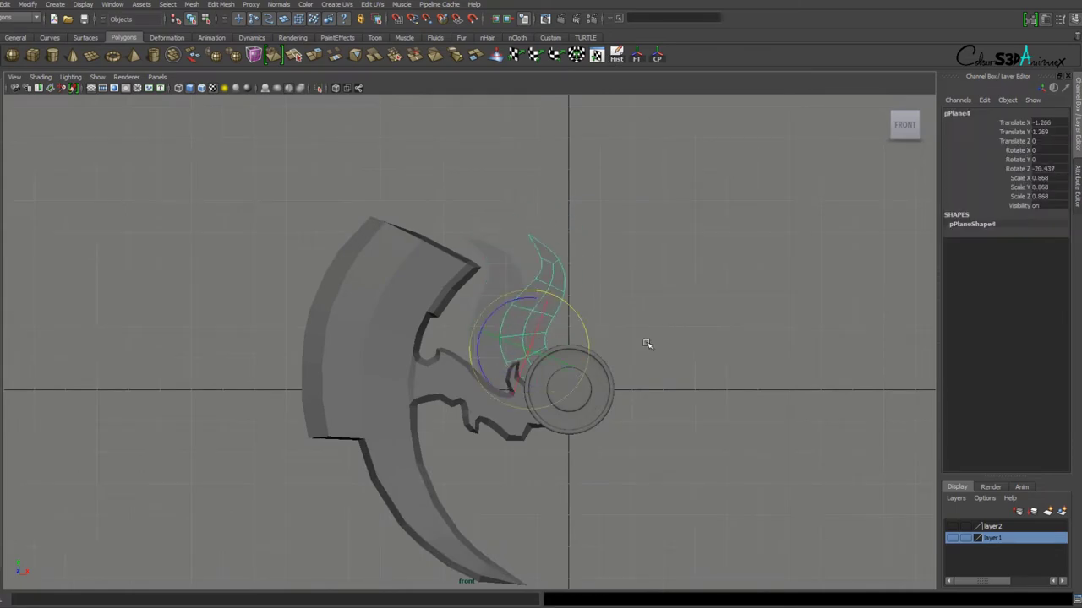
pyautogui.scroll(3, 611, 305)
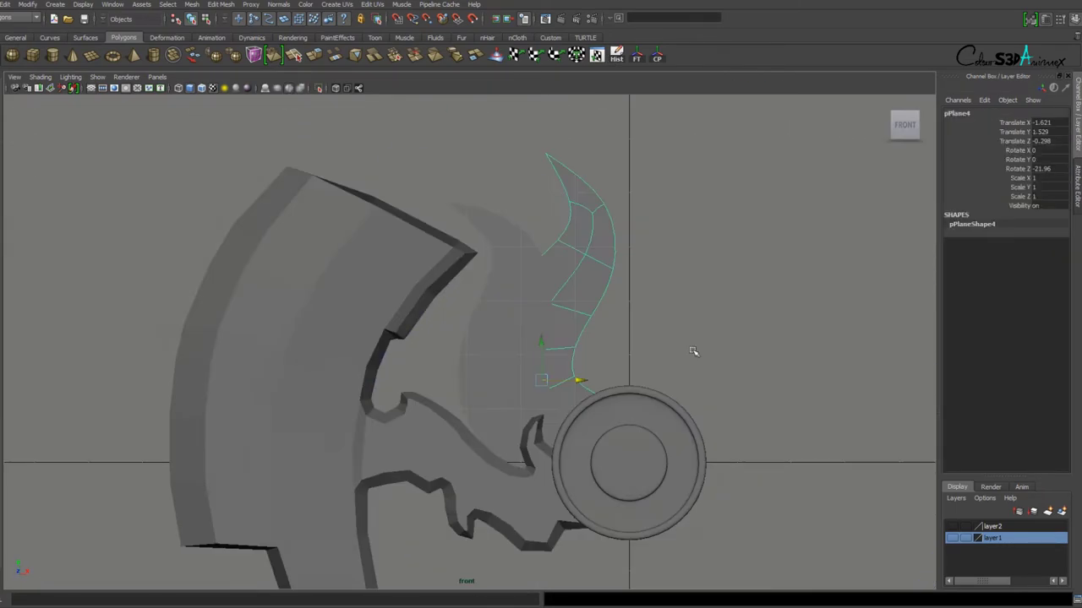
pyautogui.scroll(-2, 564, 359)
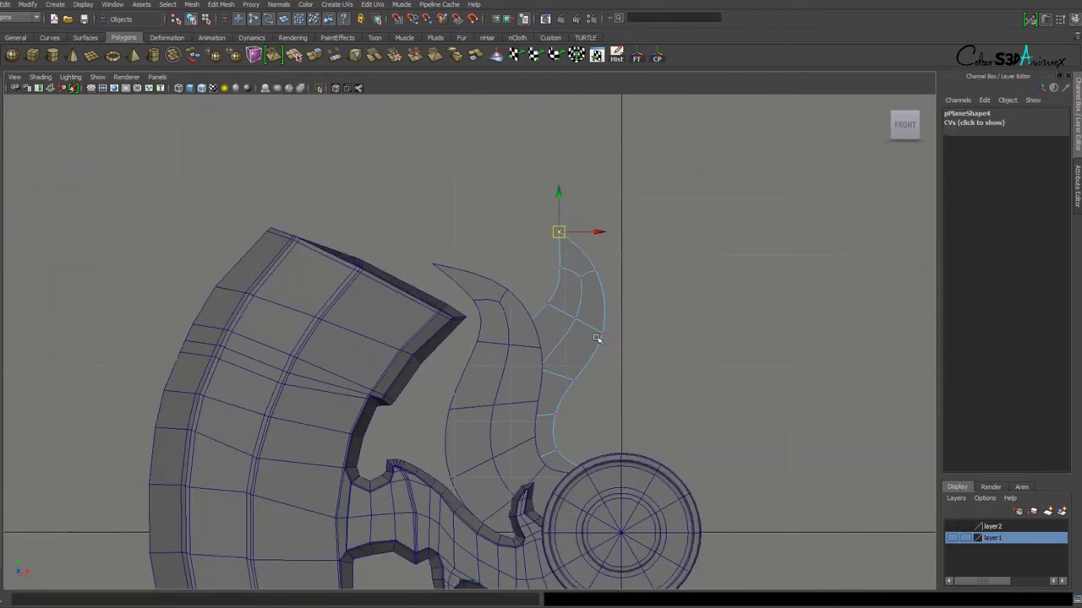
# View the combined flame mesh polySurface3 near-front with textured shading and smooth preview.
pyautogui.press('6')
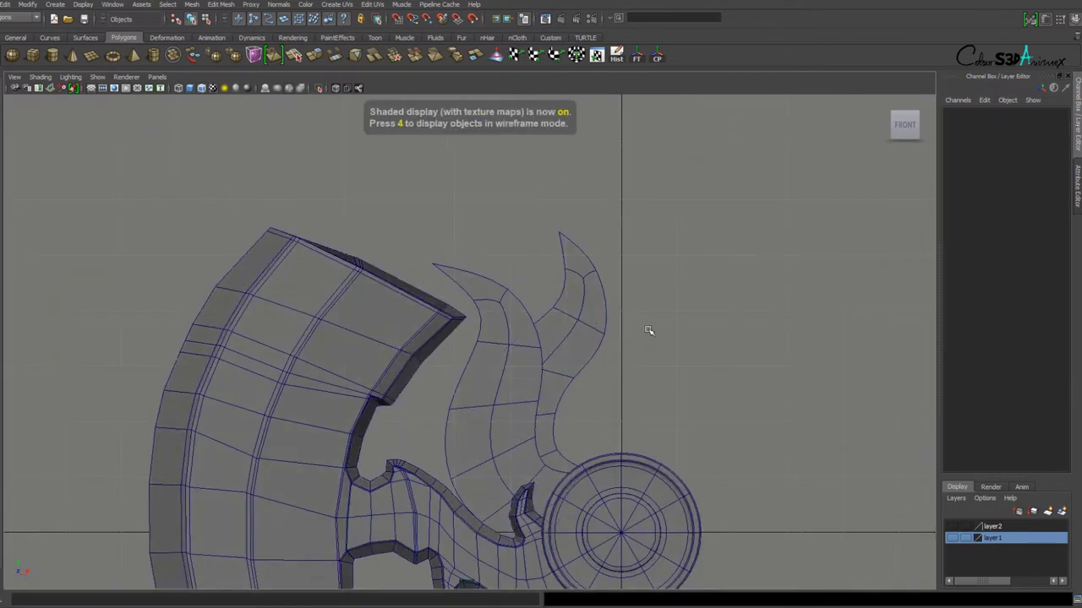
pyautogui.press('F8')
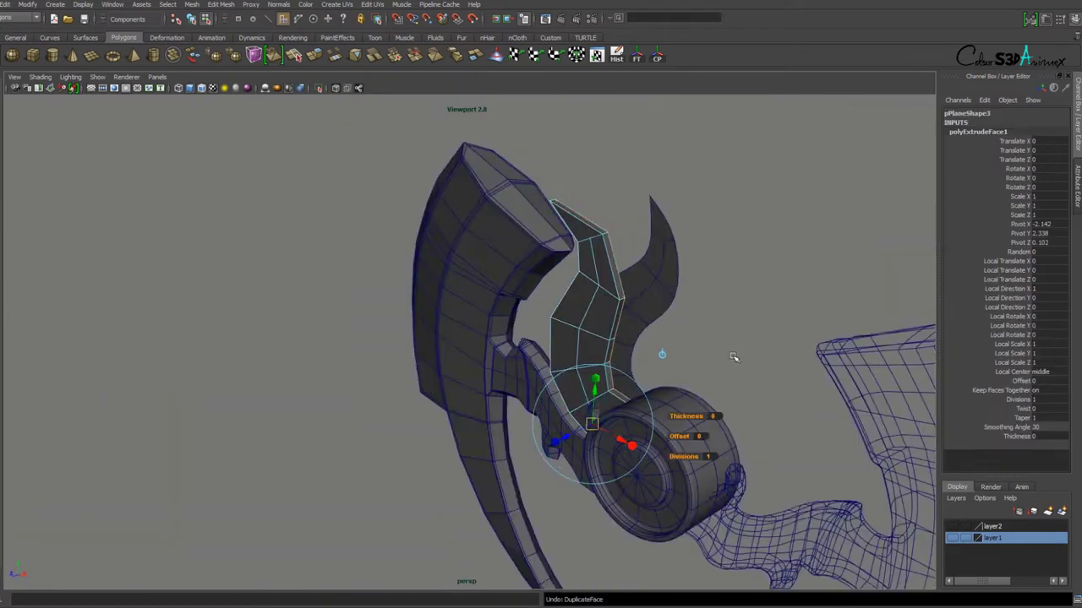
pyautogui.keyDown('alt'); pyautogui.moveTo(621, 420); pyautogui.dragTo(471, 337); pyautogui.keyUp('alt')
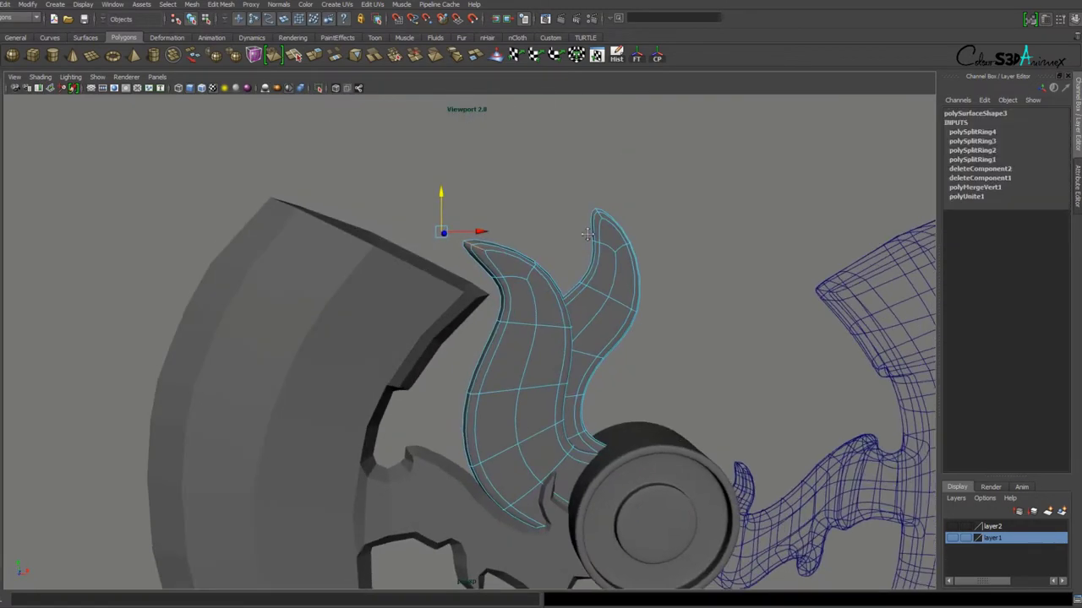
pyautogui.press('3')
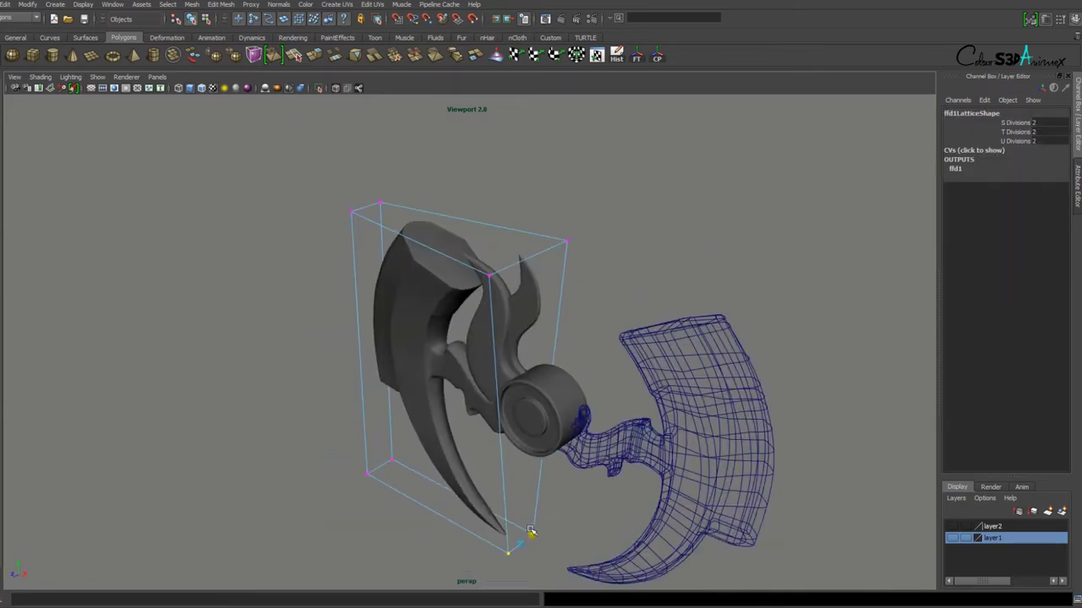
# Inspect the lattice edge-on in wireframe, then return to a front view of the axe.
pyautogui.keyDown('alt'); pyautogui.moveTo(556, 460); pyautogui.dragTo(454, 493); pyautogui.keyUp('alt')
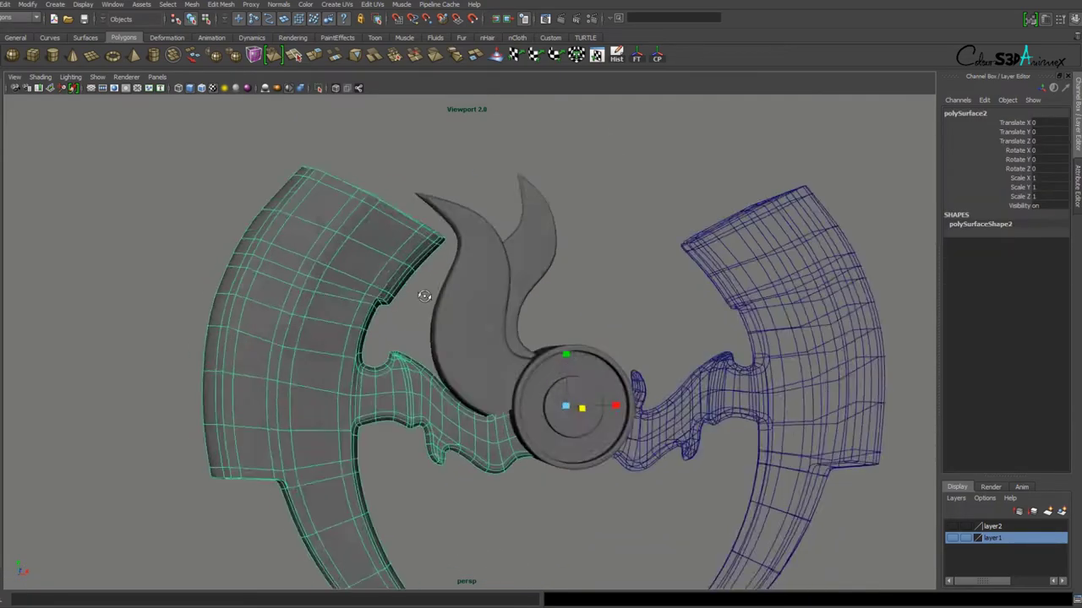
pyautogui.press('4')
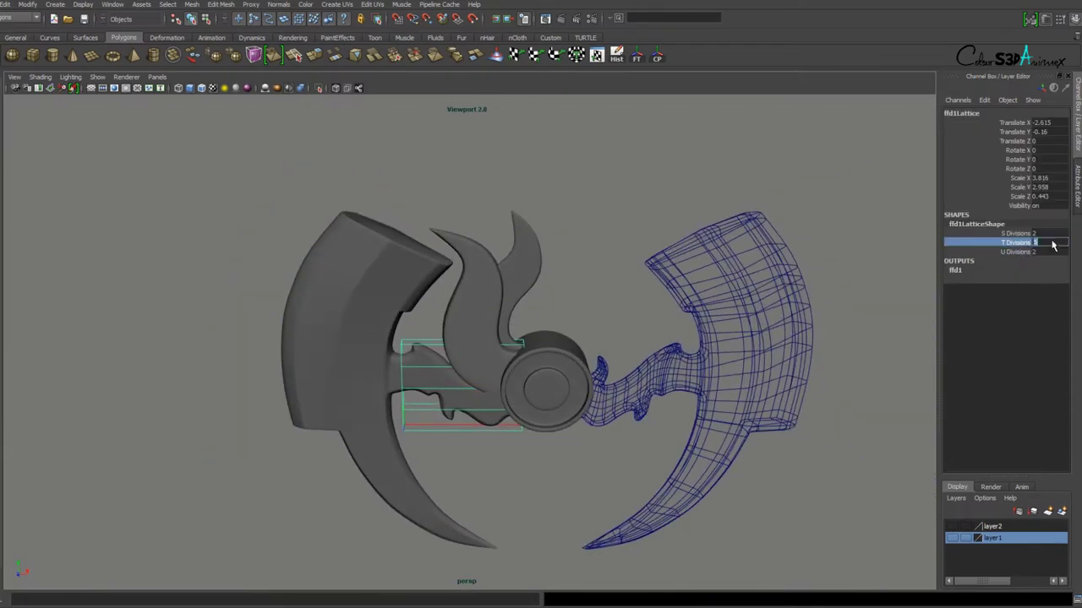
pyautogui.keyDown('alt'); pyautogui.moveTo(596, 441); pyautogui.dragTo(594, 302); pyautogui.keyUp('alt')
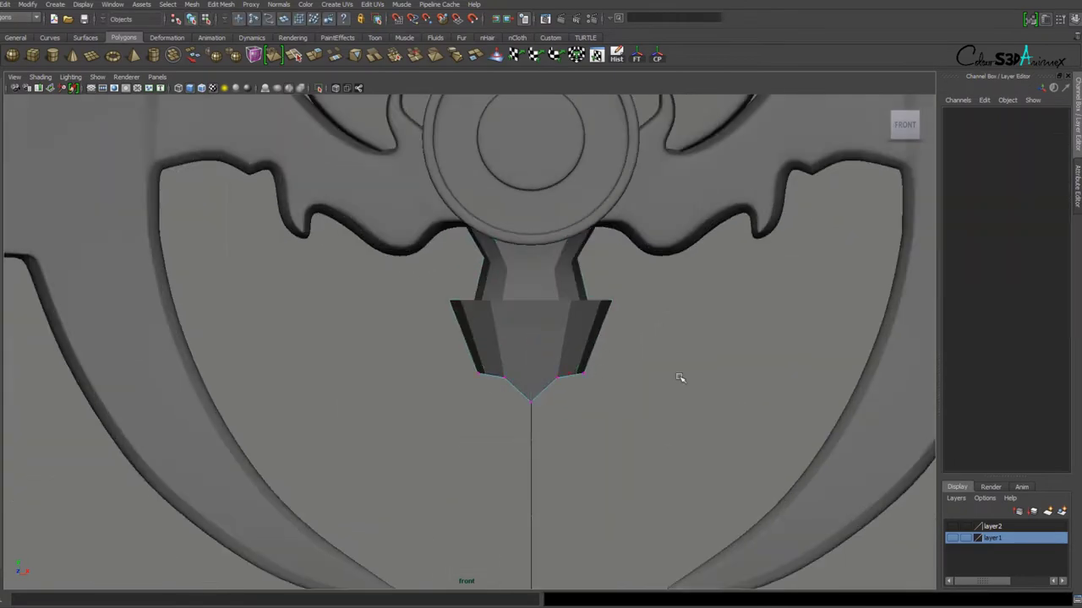
# Select the pointed collar piece and extract its chosen faces into a separate piece.
pyautogui.click(552, 338)
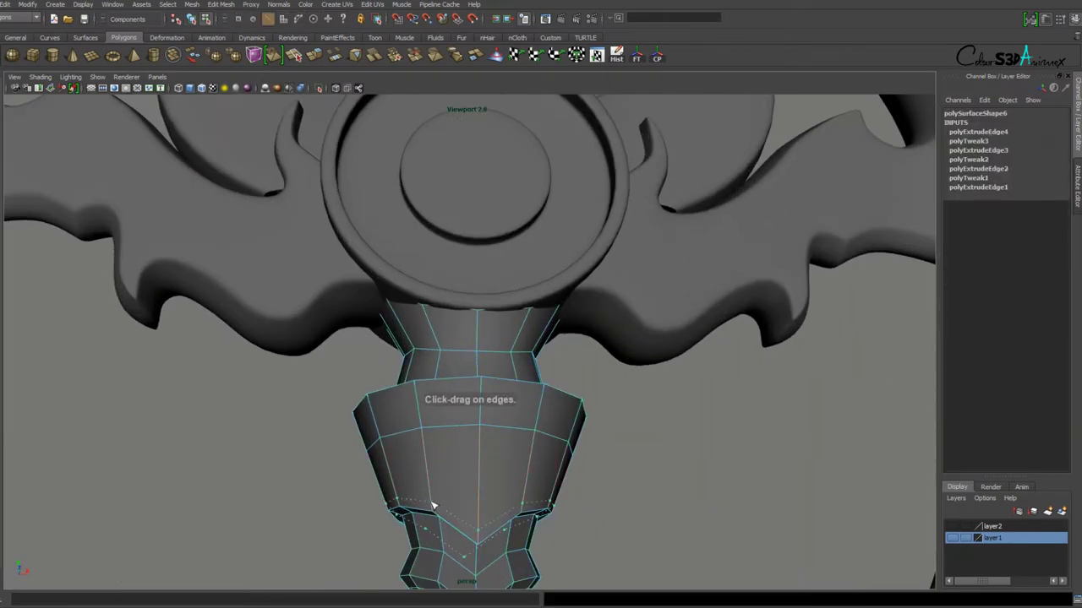
pyautogui.keyDown('shift'); pyautogui.moveTo(452, 421); pyautogui.dragTo(450, 560, button='right'); pyautogui.keyUp('shift')
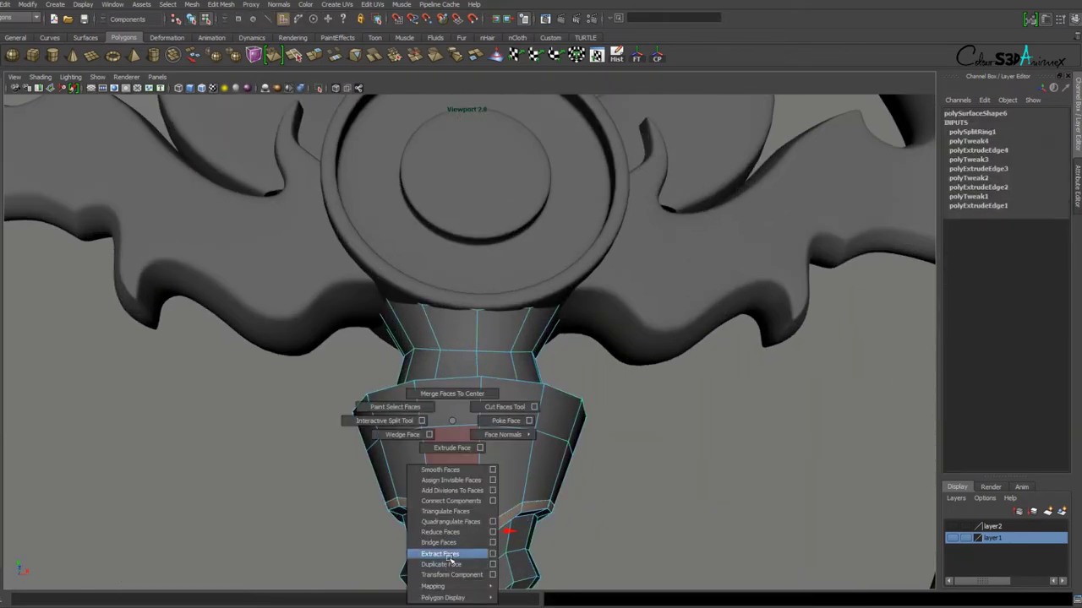
pyautogui.moveTo(462, 377); pyautogui.dragTo(427, 421, button='right')
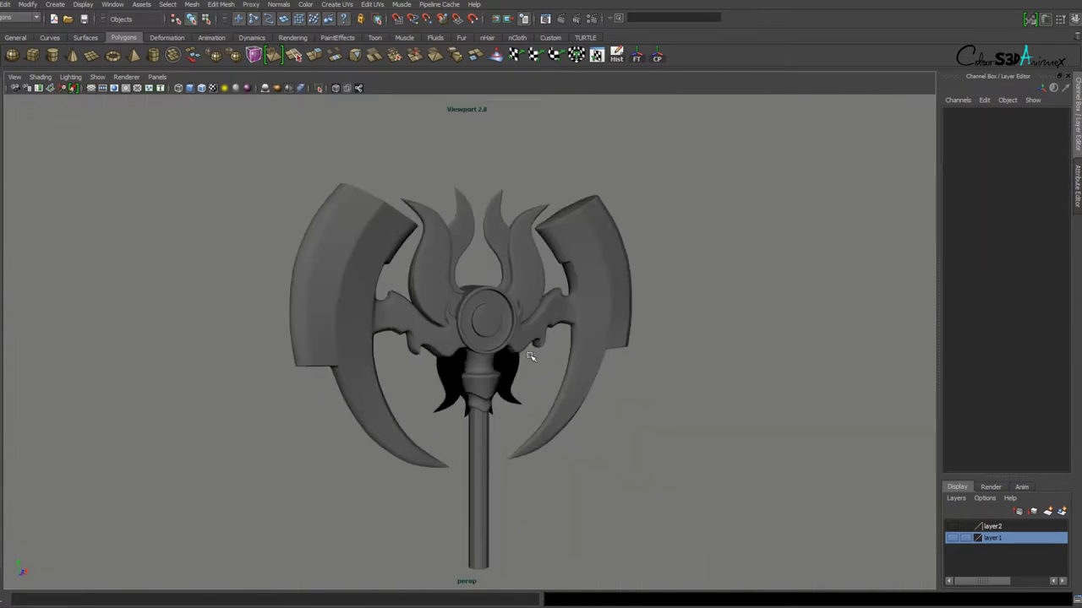
# Select the handle cylinder and stretch its bottom end downward.
pyautogui.keyDown('alt'); pyautogui.moveTo(531, 357); pyautogui.dragTo(621, 224); pyautogui.keyUp('alt')
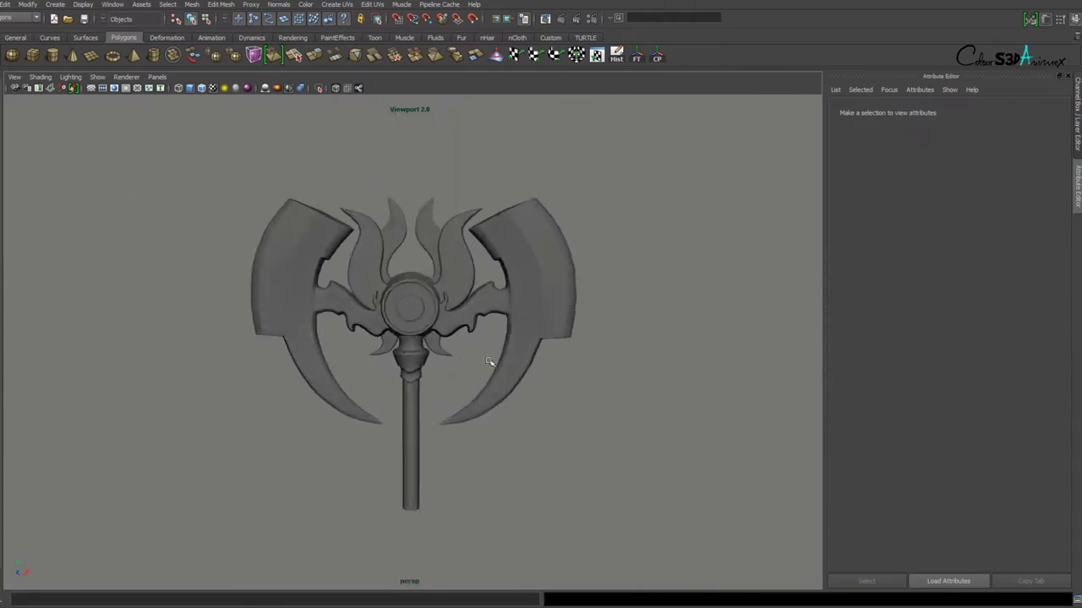
pyautogui.scroll(5, 478, 377)
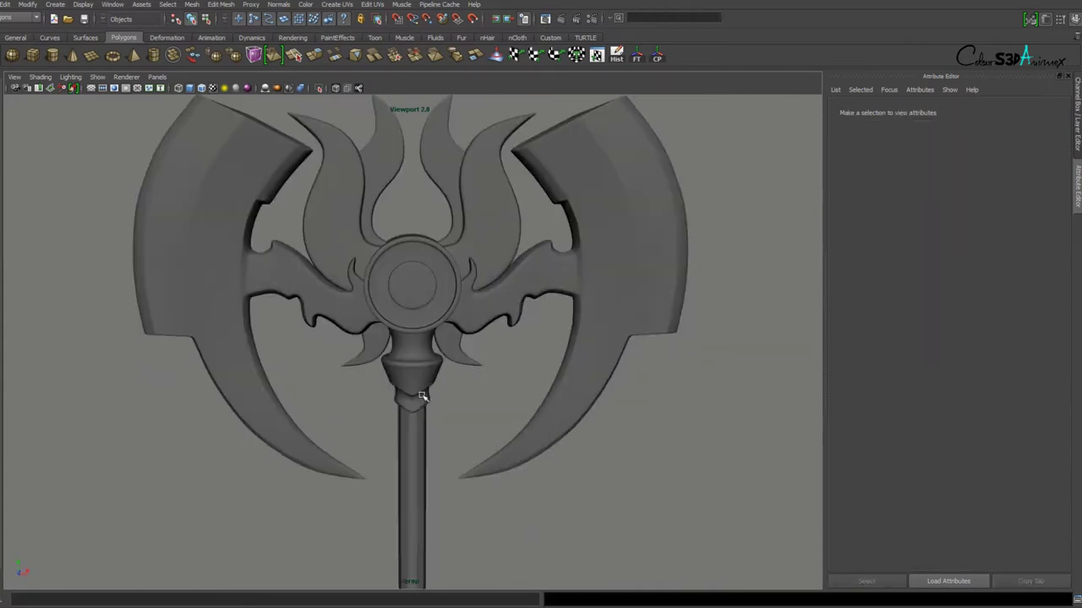
pyautogui.click(435, 355)
pyautogui.scroll(-5, 439, 330)
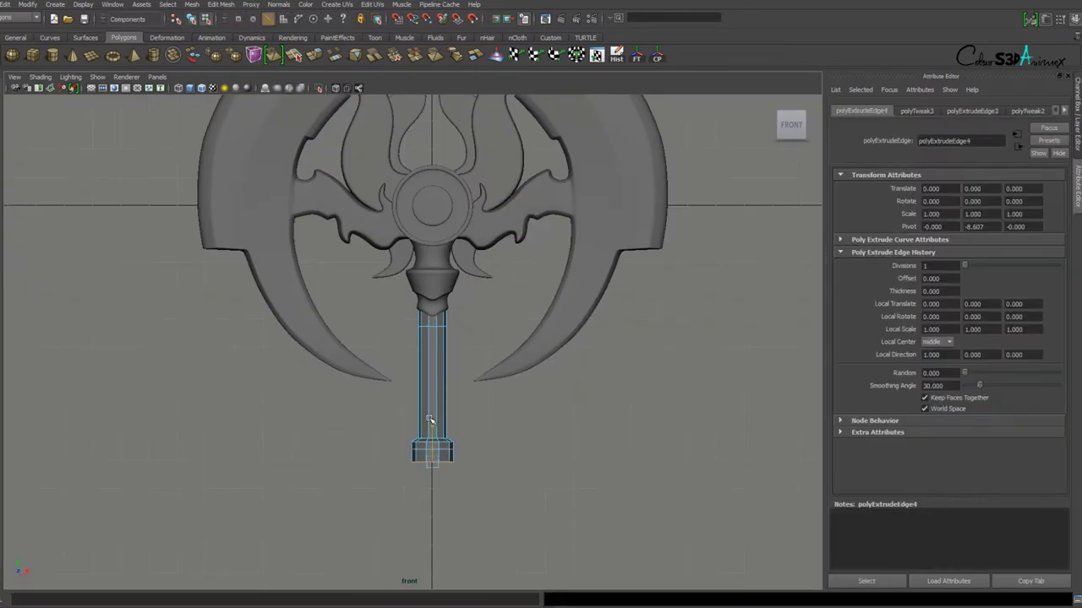
pyautogui.moveTo(429, 420); pyautogui.dragTo(429, 480)
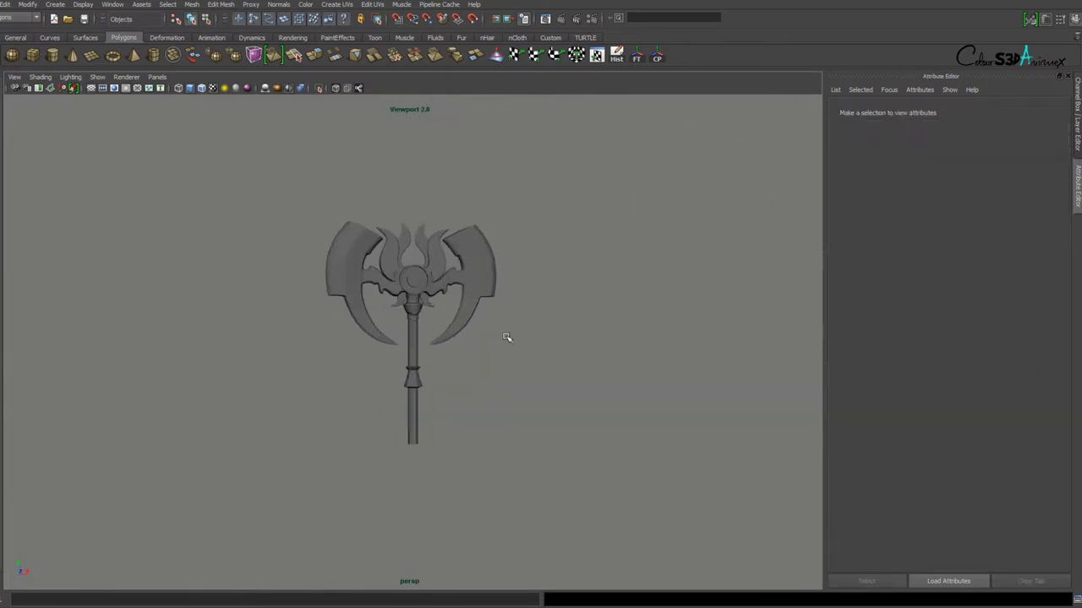
pyautogui.scroll(3, 513, 403)
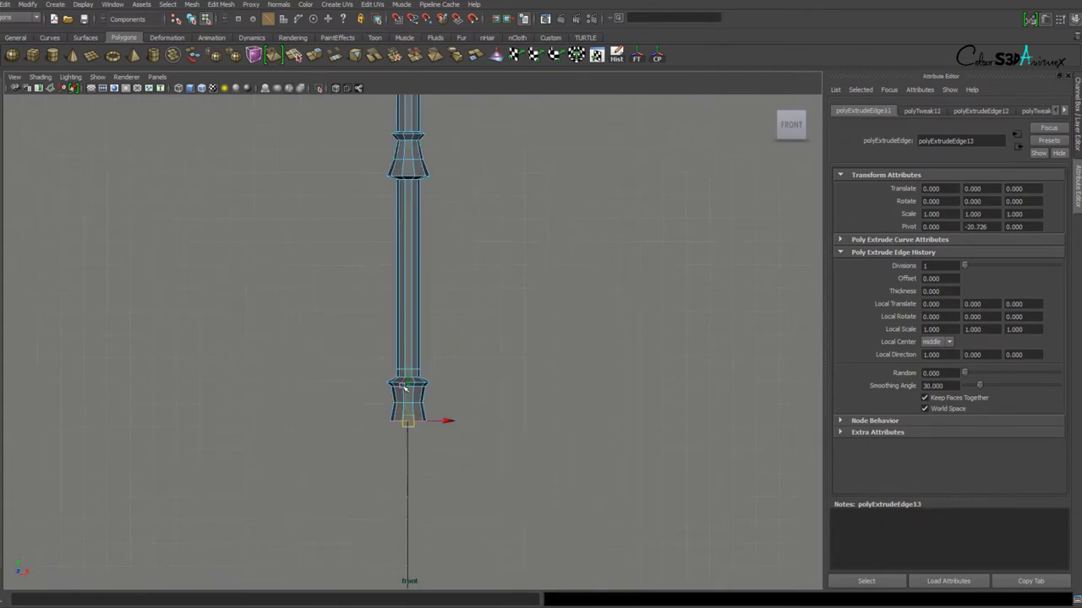
pyautogui.scroll(2, 449, 325)
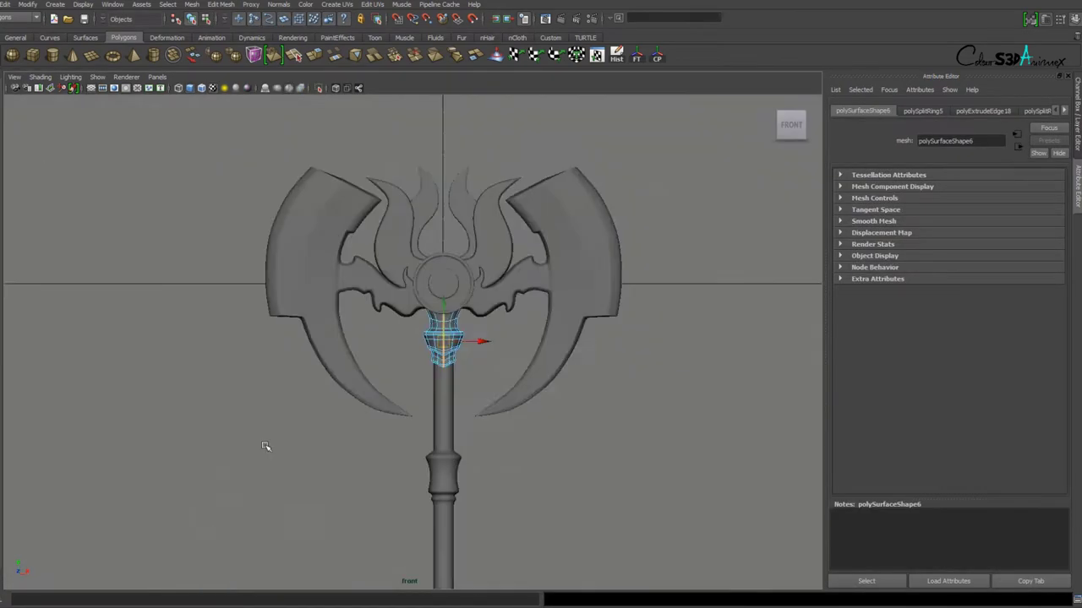
# Undo the bevel and move the wrap piece's vertices onto the centre line and lower.
pyautogui.hotkey('ctrl', 'z')
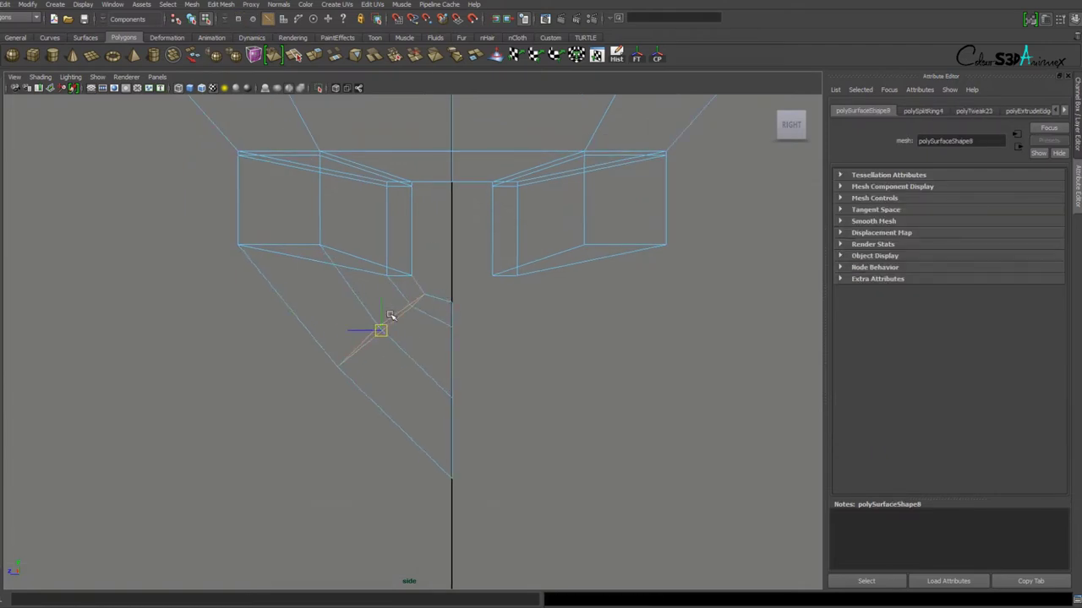
pyautogui.moveTo(390, 316); pyautogui.dragTo(462, 320)
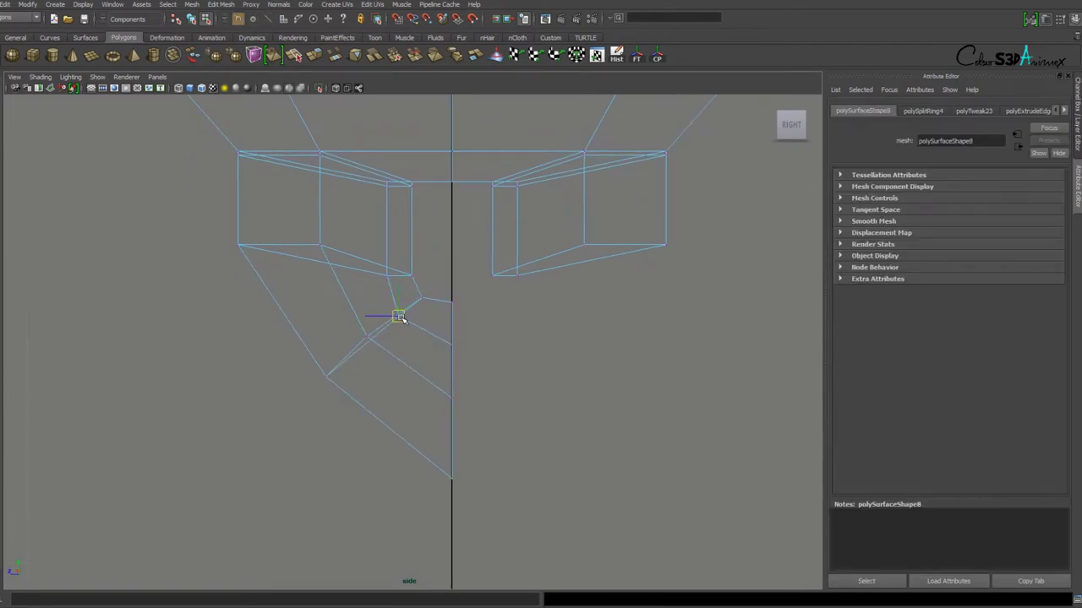
pyautogui.moveTo(432, 233); pyautogui.dragTo(452, 311)
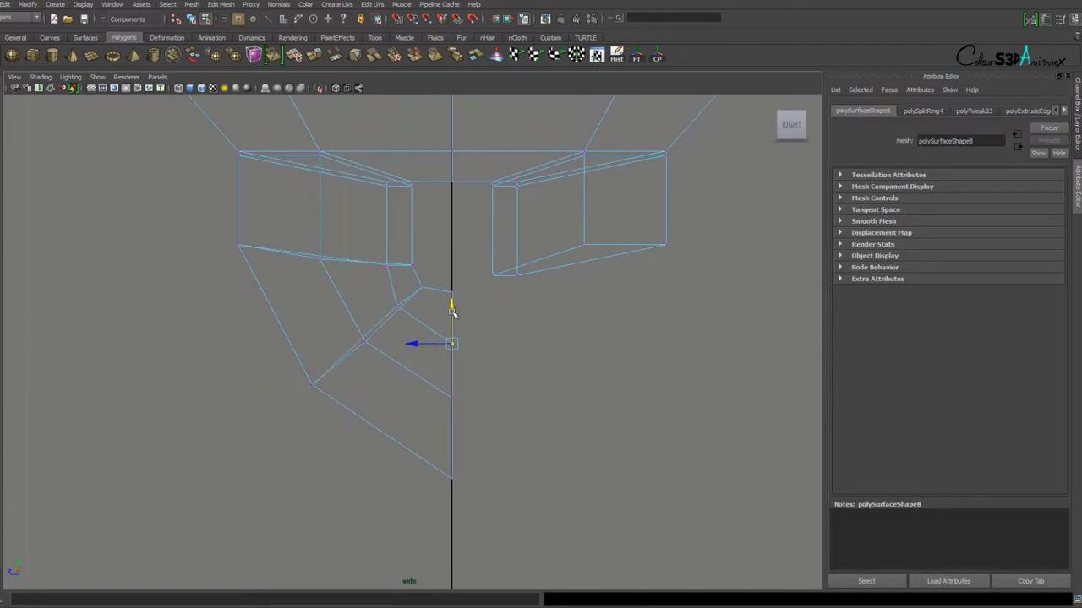
# Return to object selection and select the handle.
pyautogui.press('F10')
pyautogui.click(383, 354)
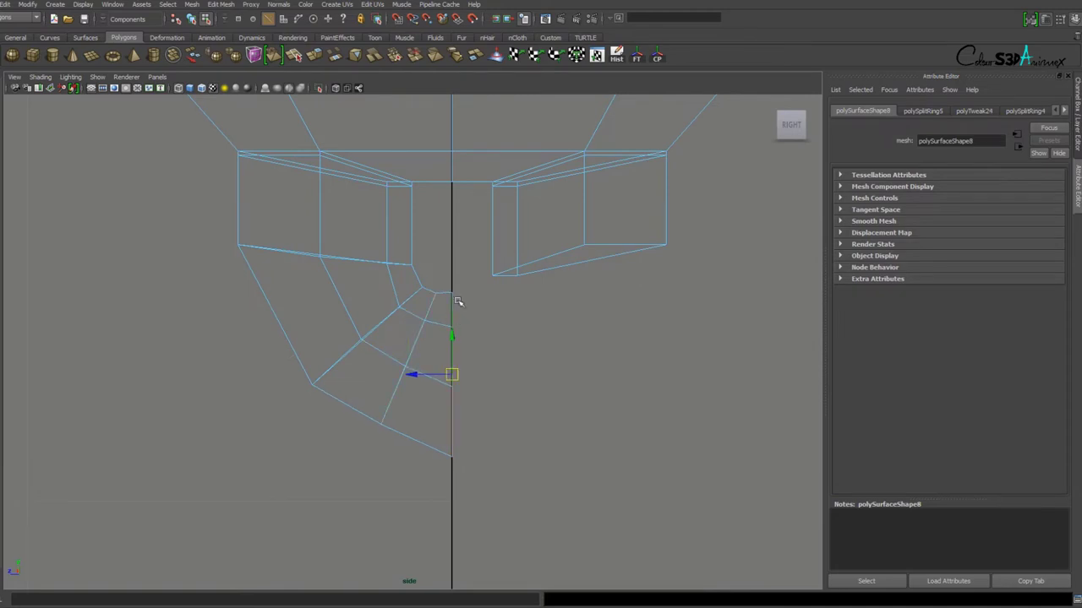
pyautogui.press('F8')
pyautogui.click(495, 362)
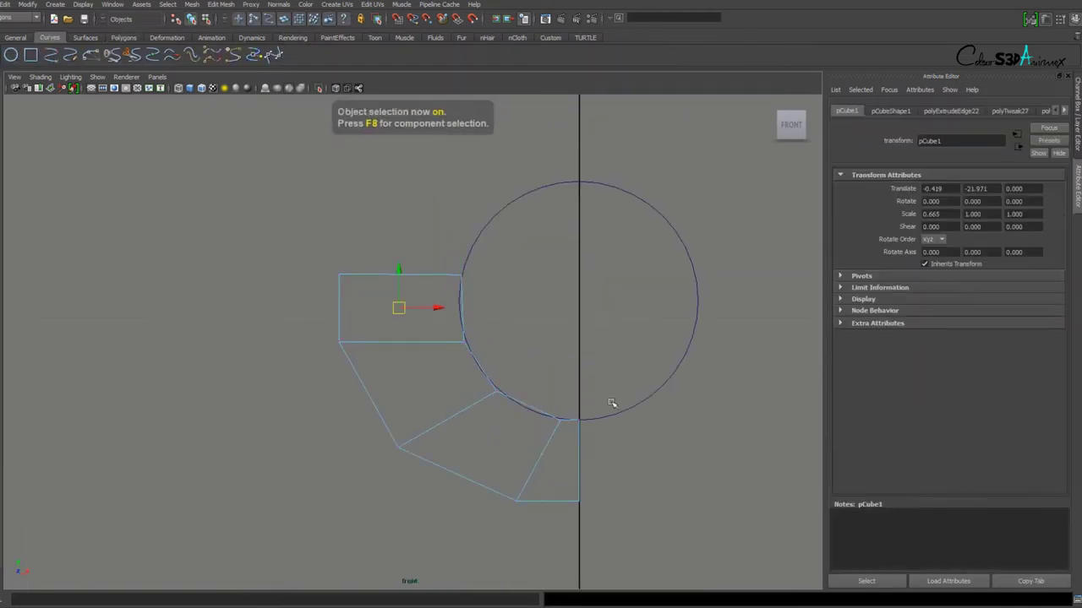
pyautogui.hotkey('ctrl', 'z')
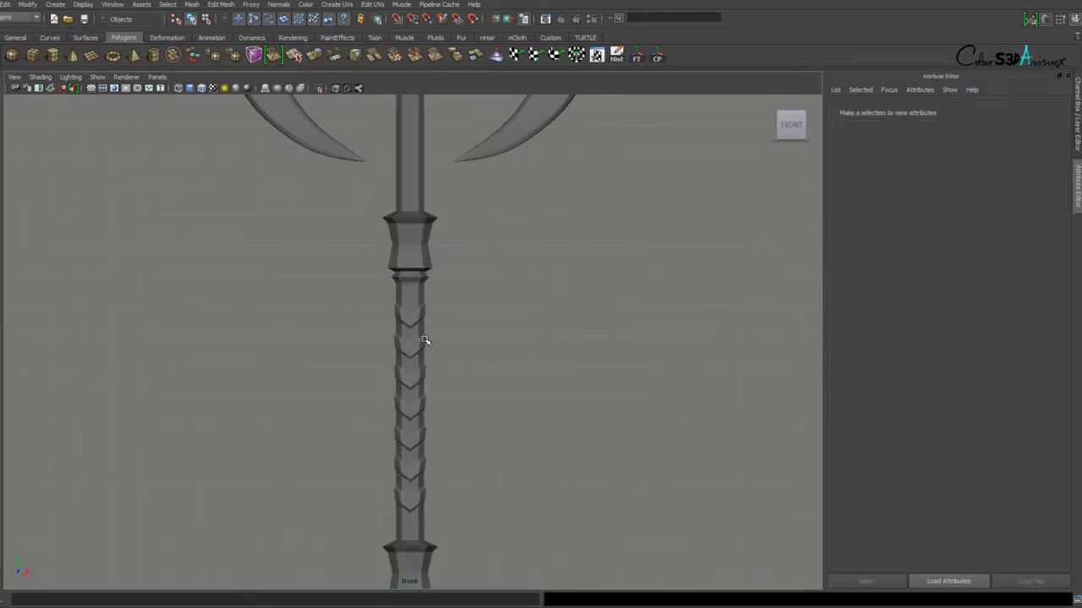
pyautogui.scroll(-5, 425, 341)
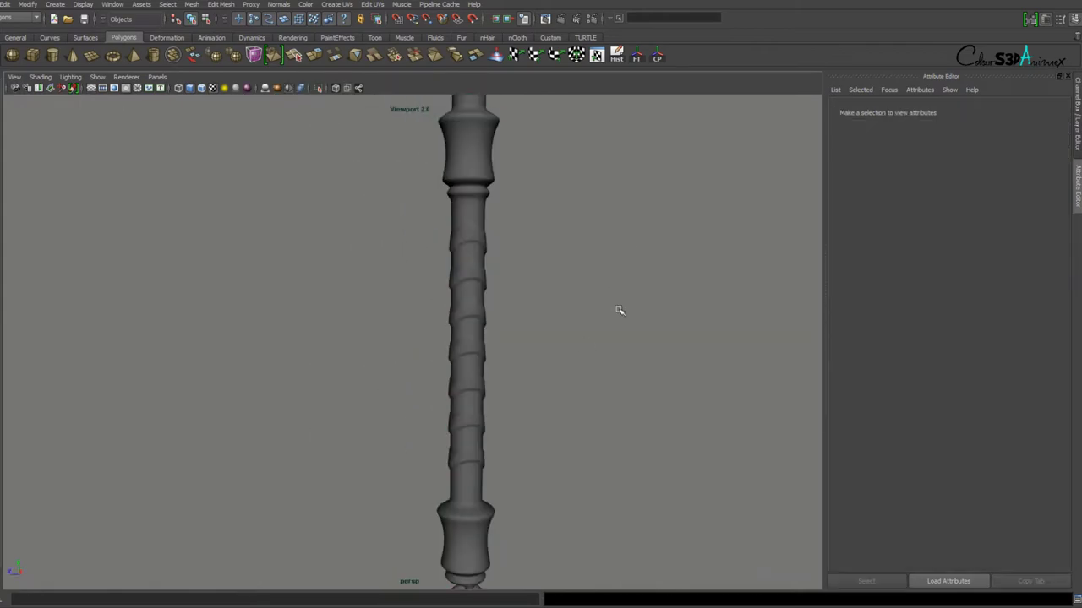
pyautogui.scroll(-3, 620, 310)
pyautogui.click(384, 338)
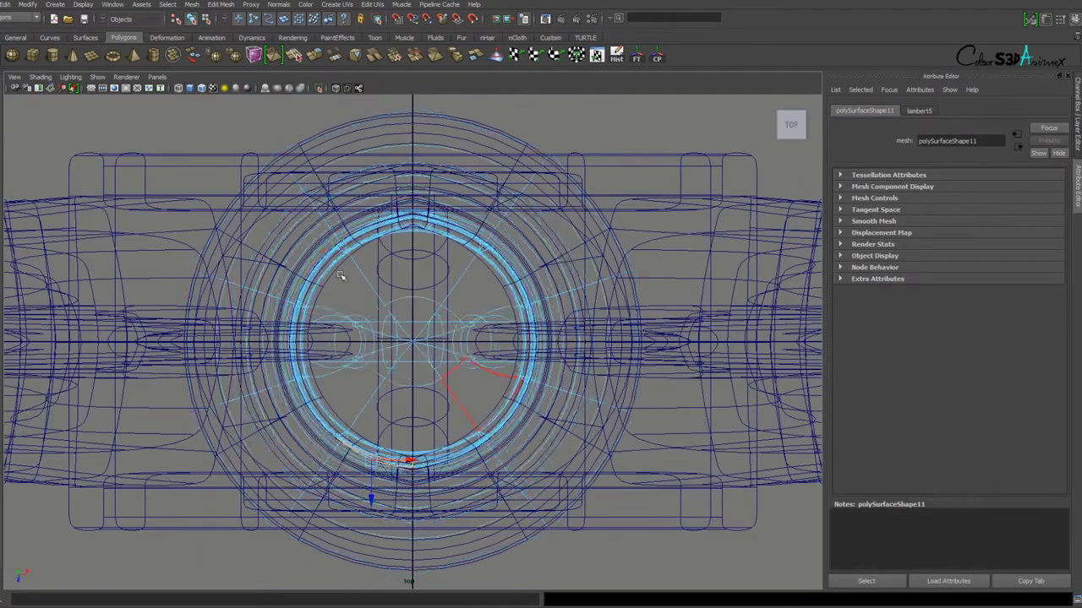
# Turn off smooth preview, then extrude the ornament's border edges repeatedly and pull them into spikes.
pyautogui.press('1')
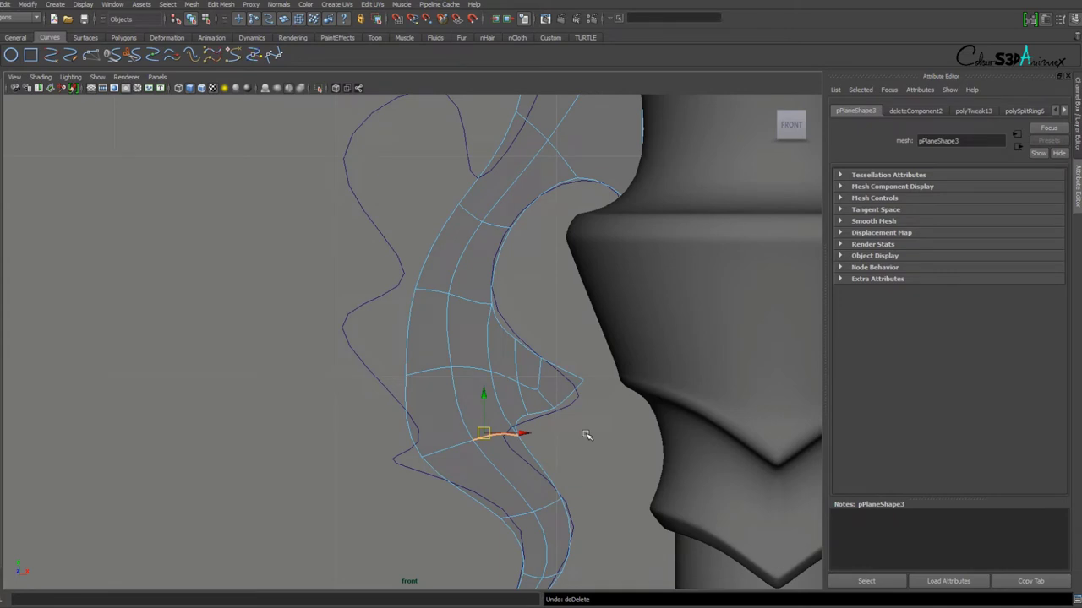
pyautogui.scroll(2, 586, 435)
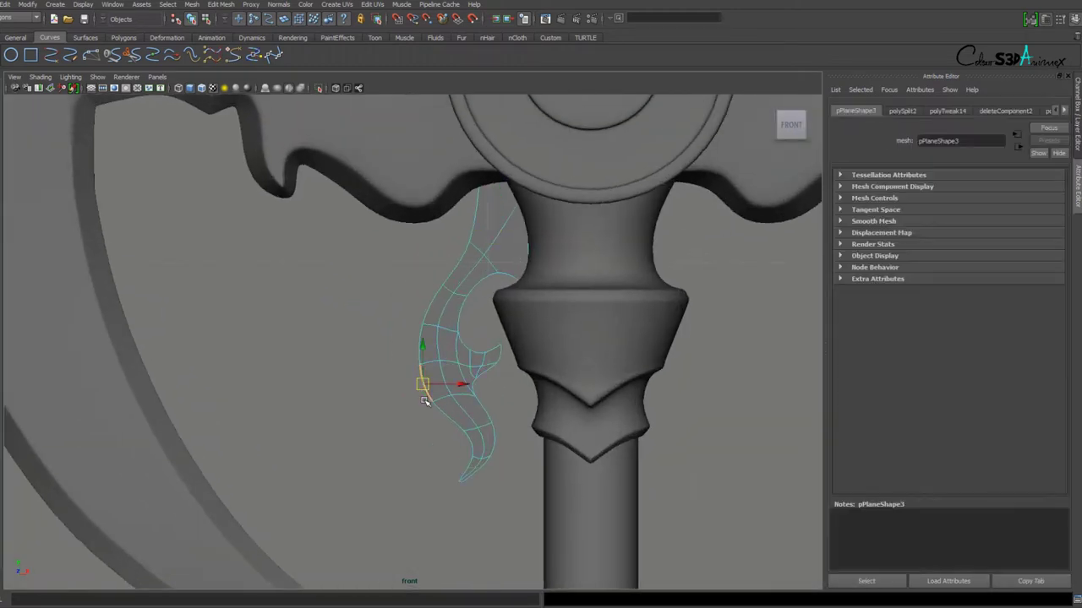
pyautogui.press('Delete')
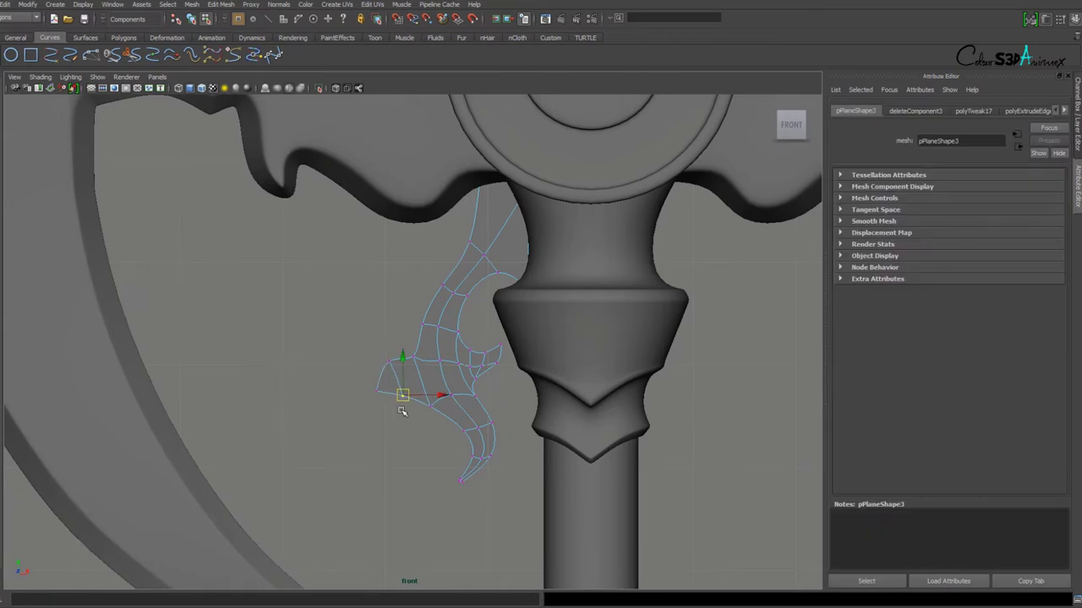
pyautogui.hotkey('ctrl', 'e')
pyautogui.moveTo(410, 329); pyautogui.dragTo(386, 317)
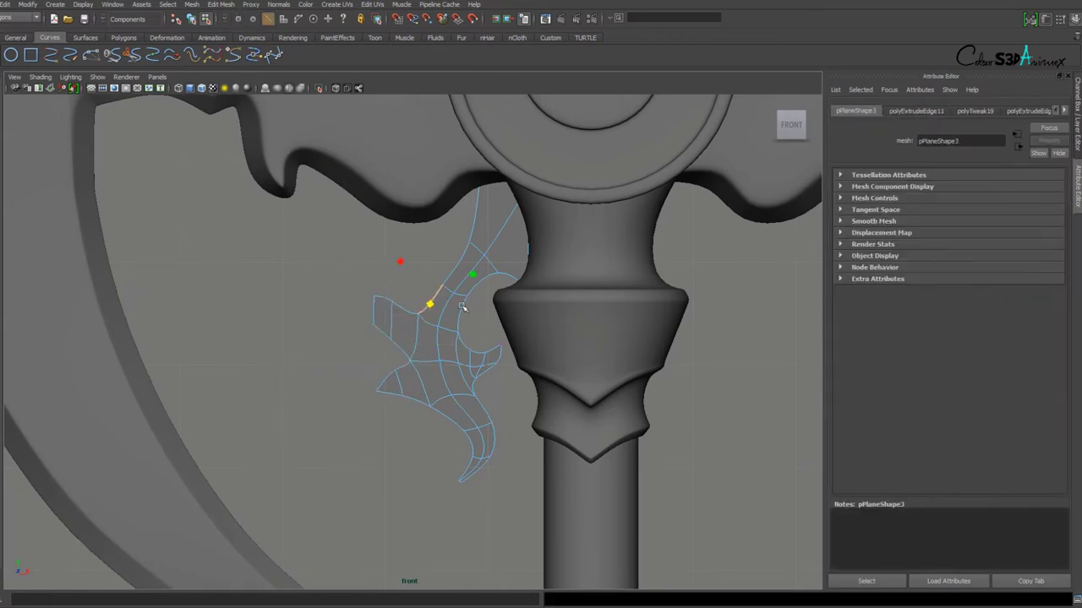
pyautogui.keyDown('alt'); pyautogui.moveTo(397, 321); pyautogui.dragTo(411, 345, button='middle'); pyautogui.keyUp('alt')
pyautogui.hotkey('ctrl', 'e')
pyautogui.moveTo(423, 287); pyautogui.dragTo(399, 336)
pyautogui.keyDown('alt'); pyautogui.moveTo(399, 336); pyautogui.dragTo(420, 355, button='middle'); pyautogui.keyUp('alt')
pyautogui.moveTo(433, 288); pyautogui.dragTo(449, 308)
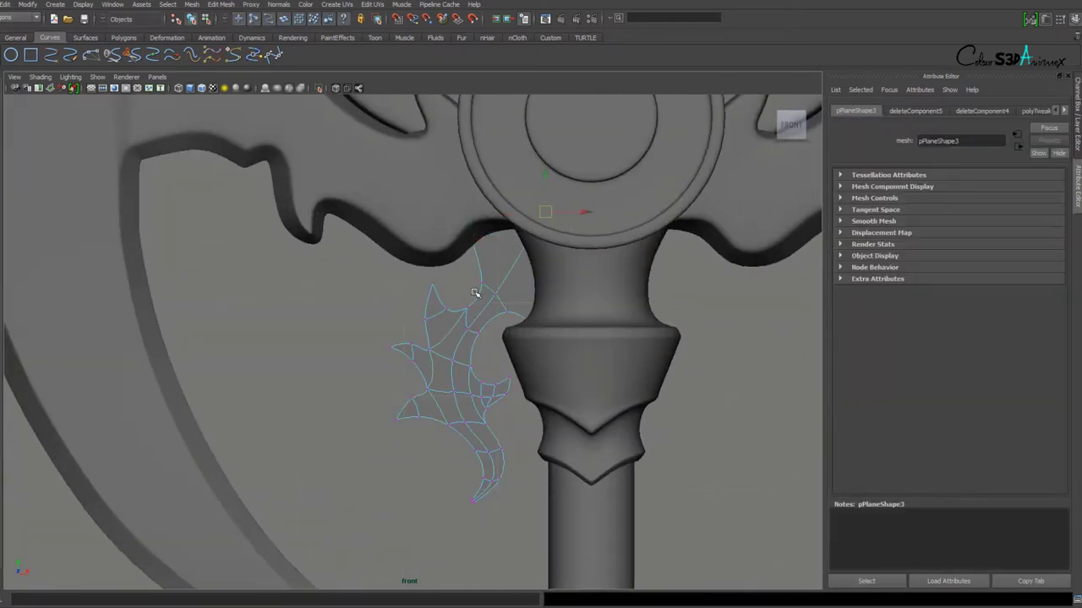
# Select the whole spiky ornament and show the model in wireframe.
pyautogui.click(474, 292)
pyautogui.scroll(-5, 465, 330)
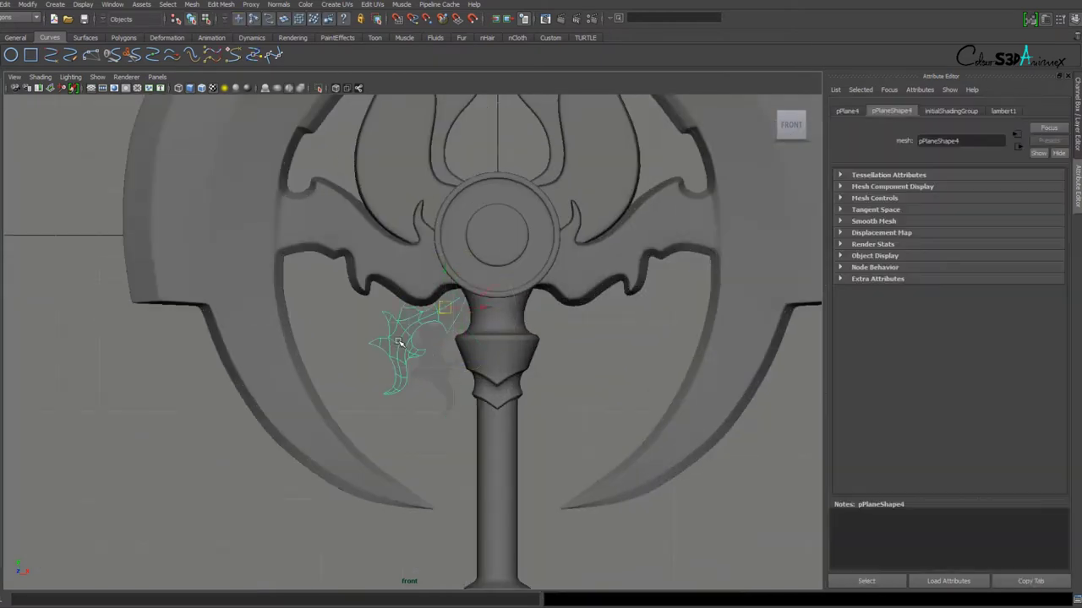
pyautogui.scroll(4, 399, 342)
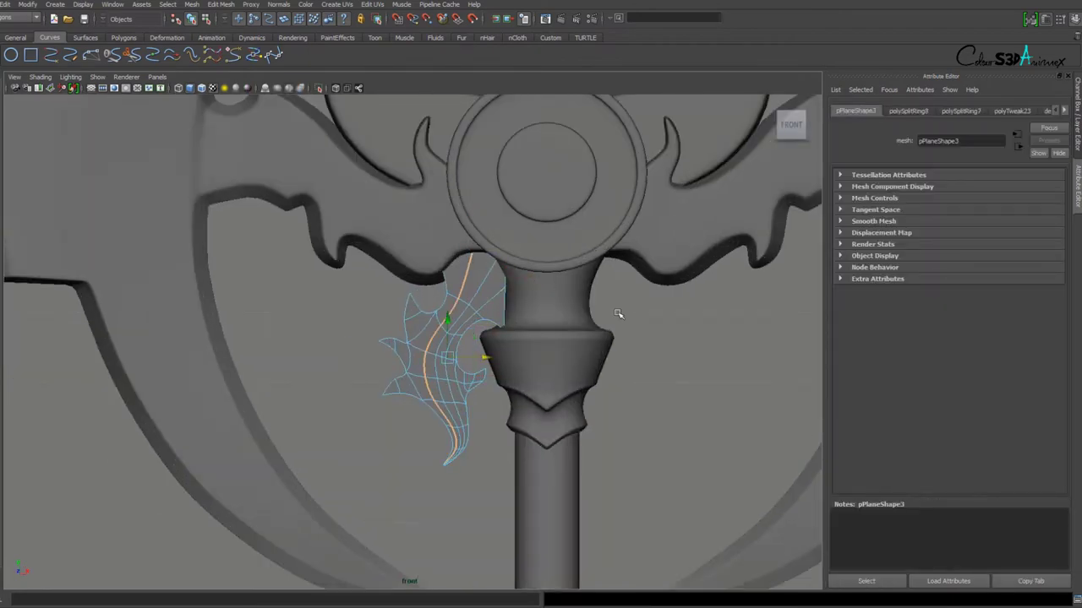
pyautogui.press('4')
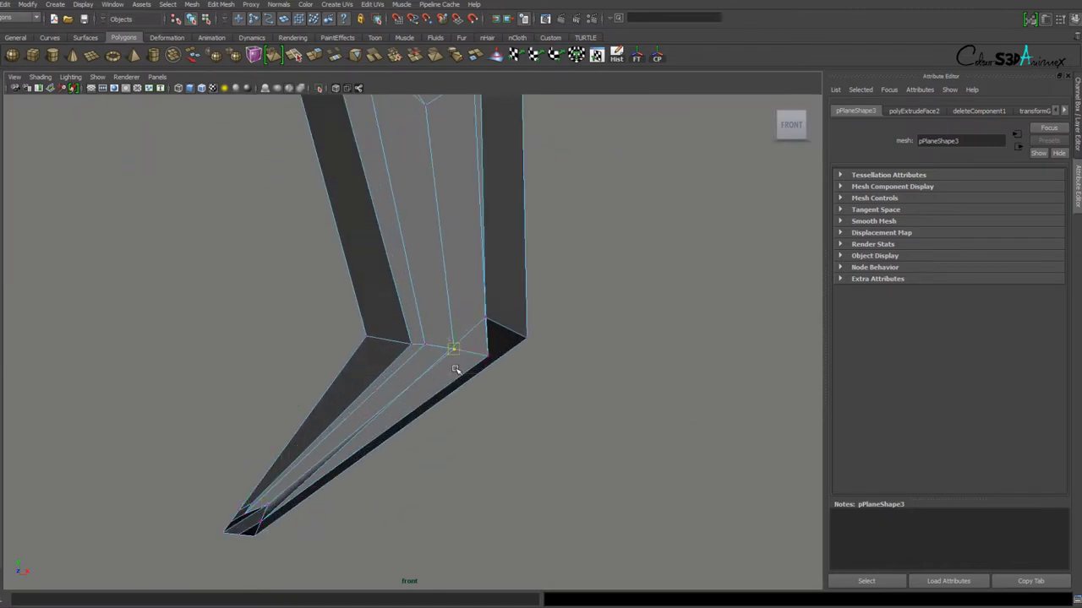
# Move the ornament's tip vertex down to sharpen the point.
pyautogui.scroll(-3, 461, 416)
pyautogui.press('w')
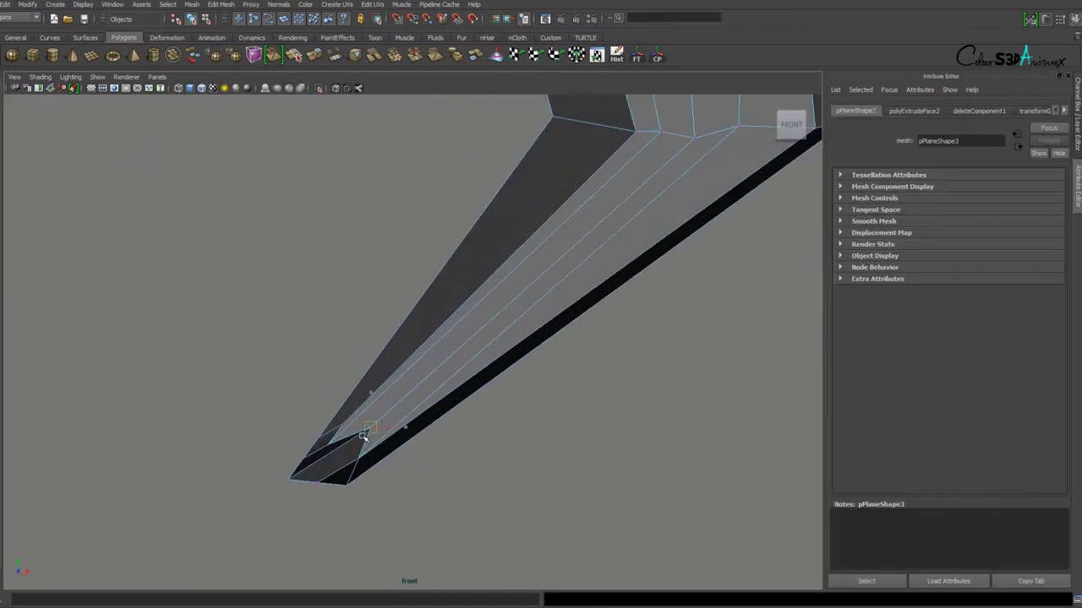
pyautogui.moveTo(363, 436); pyautogui.dragTo(368, 443)
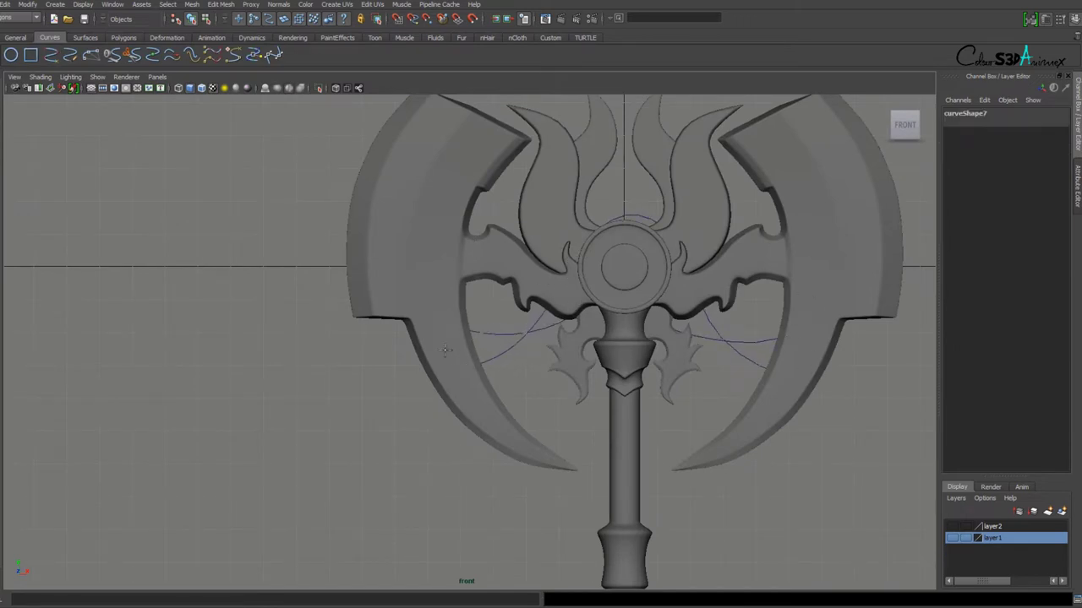
# Finish the guide curve and add a new cylinder on the left blade.
pyautogui.press('Return')
pyautogui.scroll(-2, 659, 338)
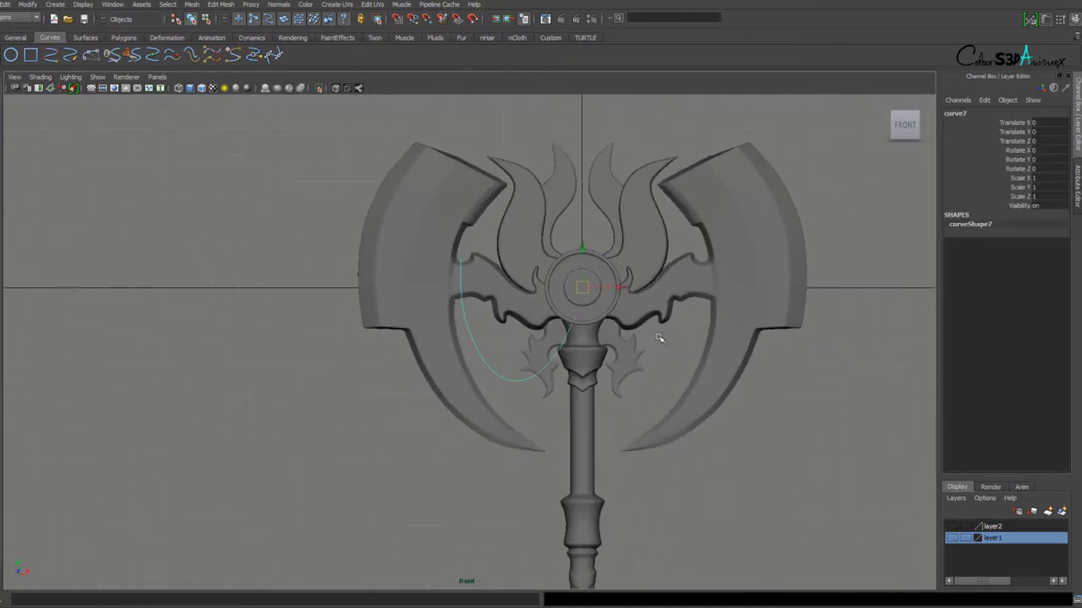
pyautogui.scroll(2, 569, 332)
pyautogui.press('Return')
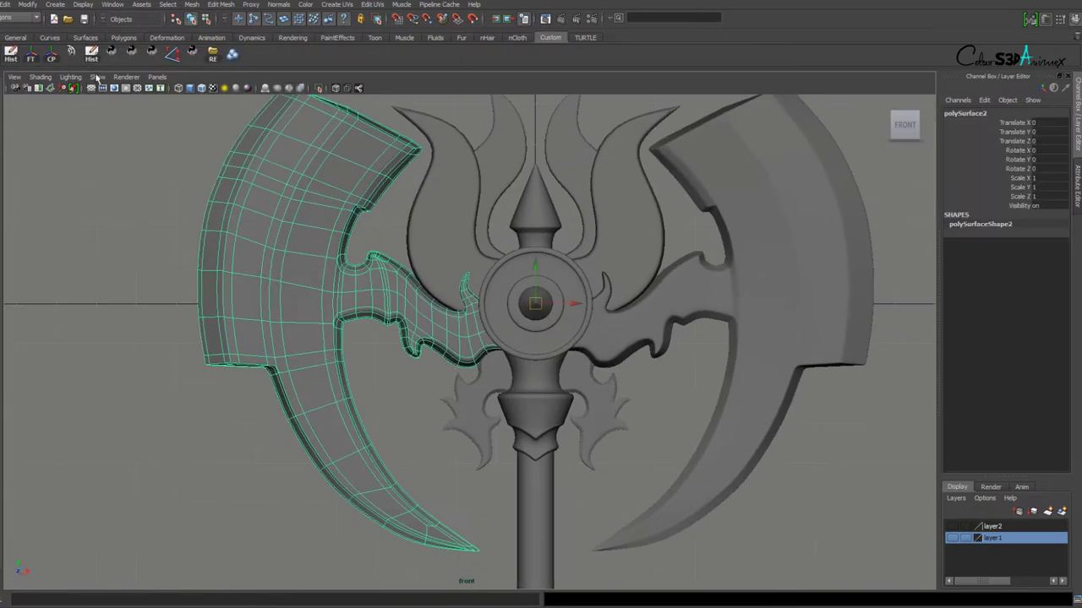
pyautogui.moveTo(325, 379); pyautogui.dragTo(362, 380)
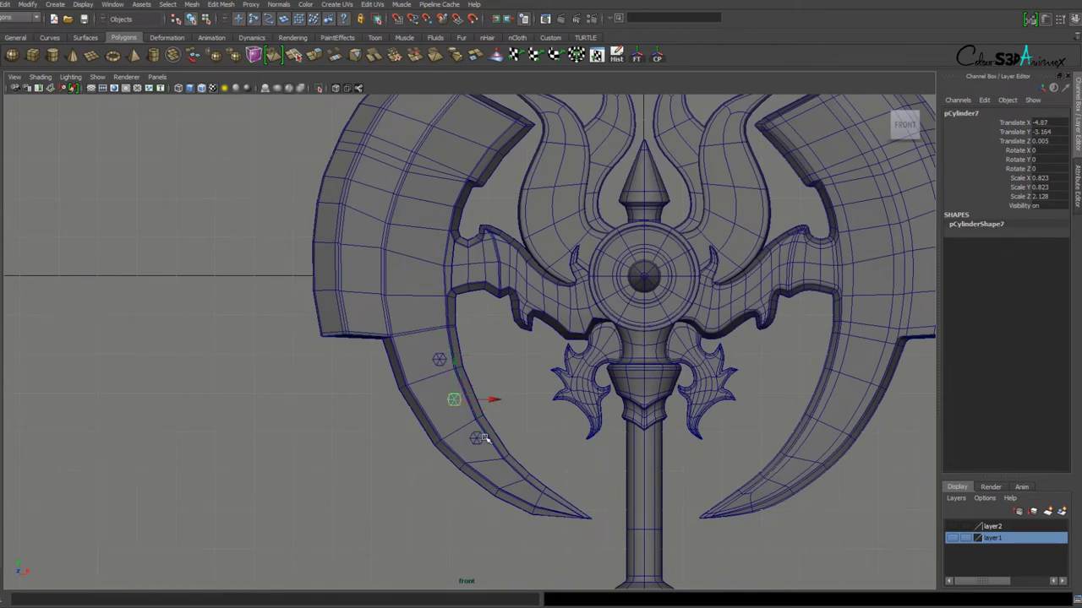
pyautogui.click(439, 359)
pyautogui.scroll(3, 423, 375)
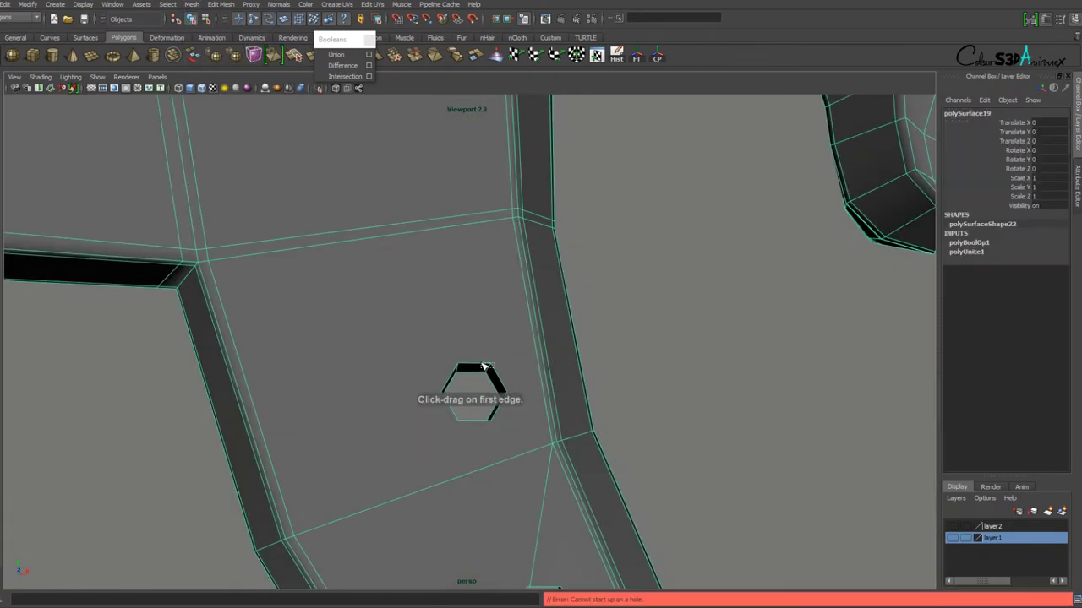
# Cut across the blade face and extrude the face where a hole goes.
pyautogui.click(485, 299)
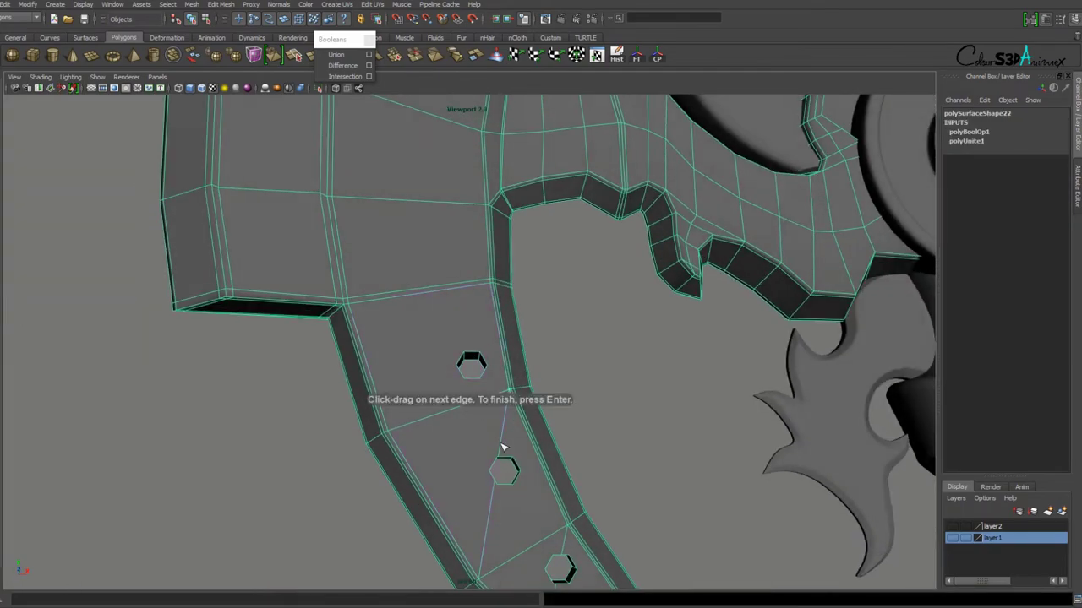
pyautogui.keyDown('alt'); pyautogui.moveTo(502, 448); pyautogui.dragTo(520, 349); pyautogui.keyUp('alt')
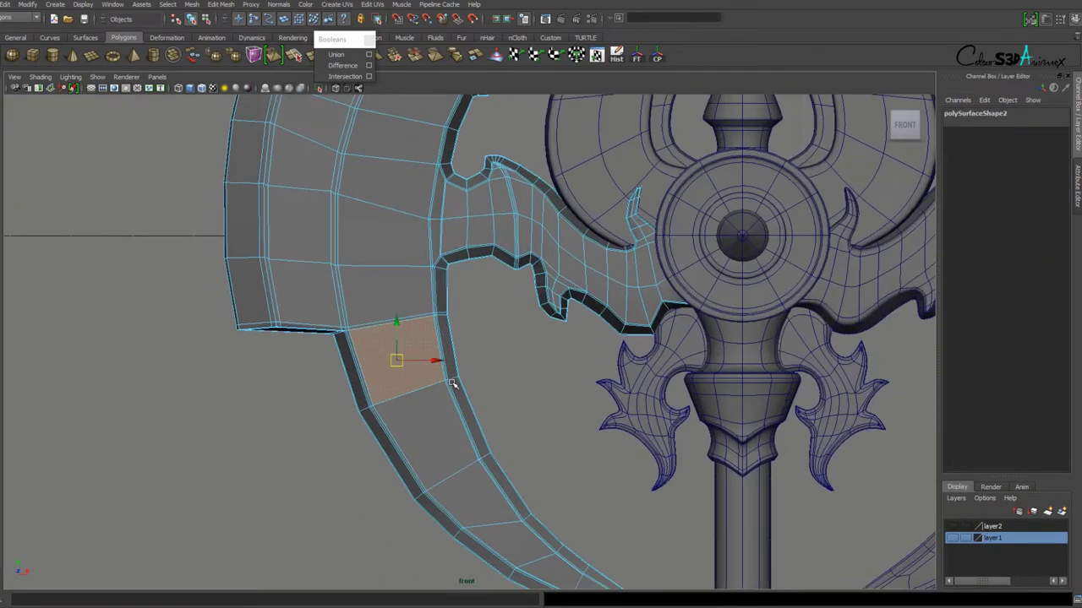
pyautogui.click(423, 426)
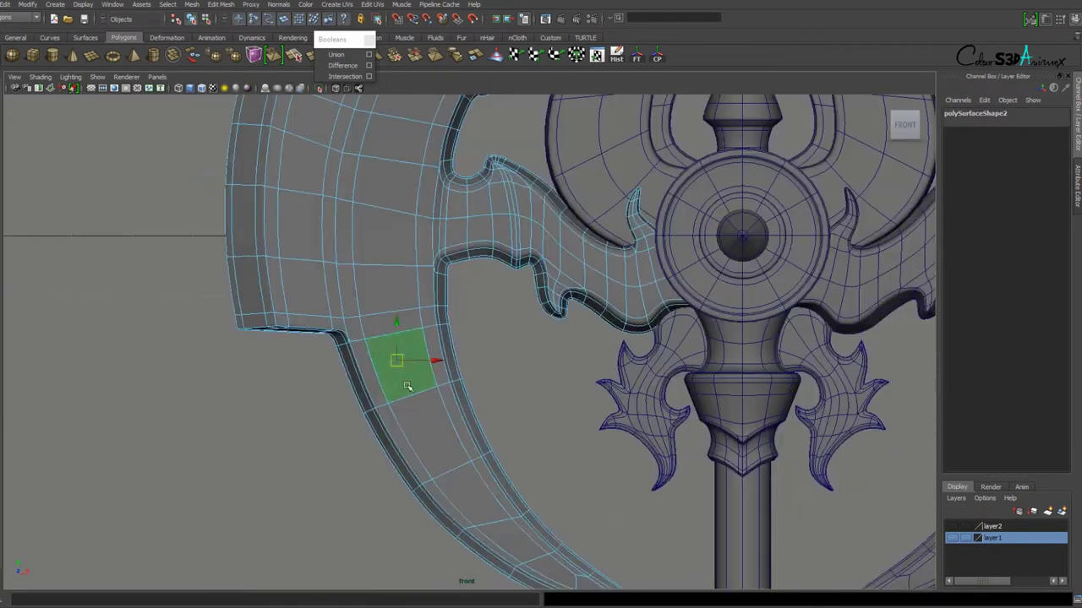
pyautogui.hotkey('ctrl', 'e')
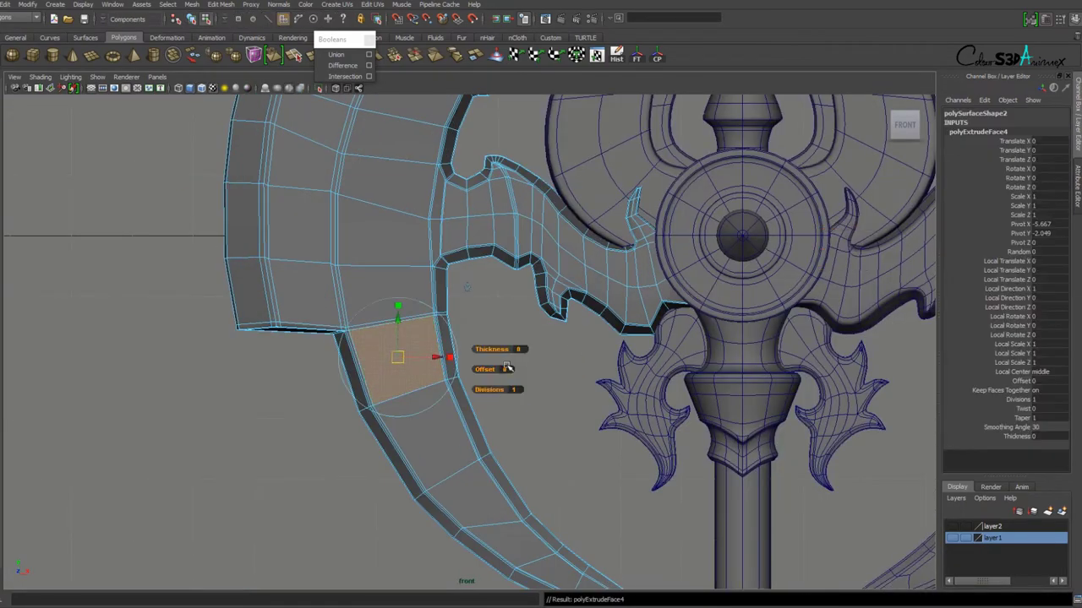
pyautogui.press('4')
pyautogui.press('space')
pyautogui.press('space')
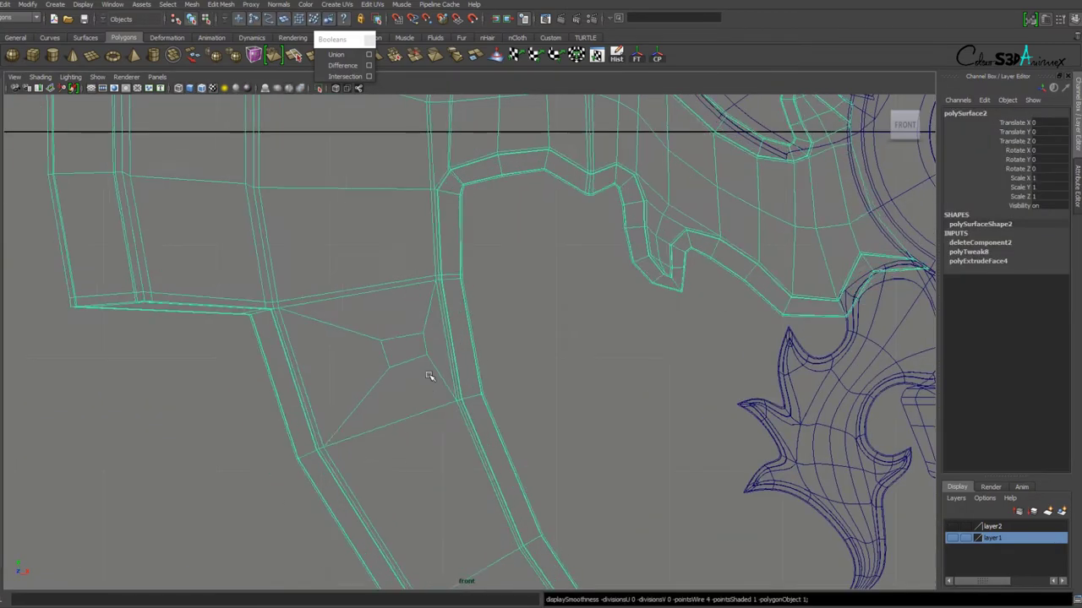
pyautogui.moveTo(397, 359); pyautogui.dragTo(422, 349)
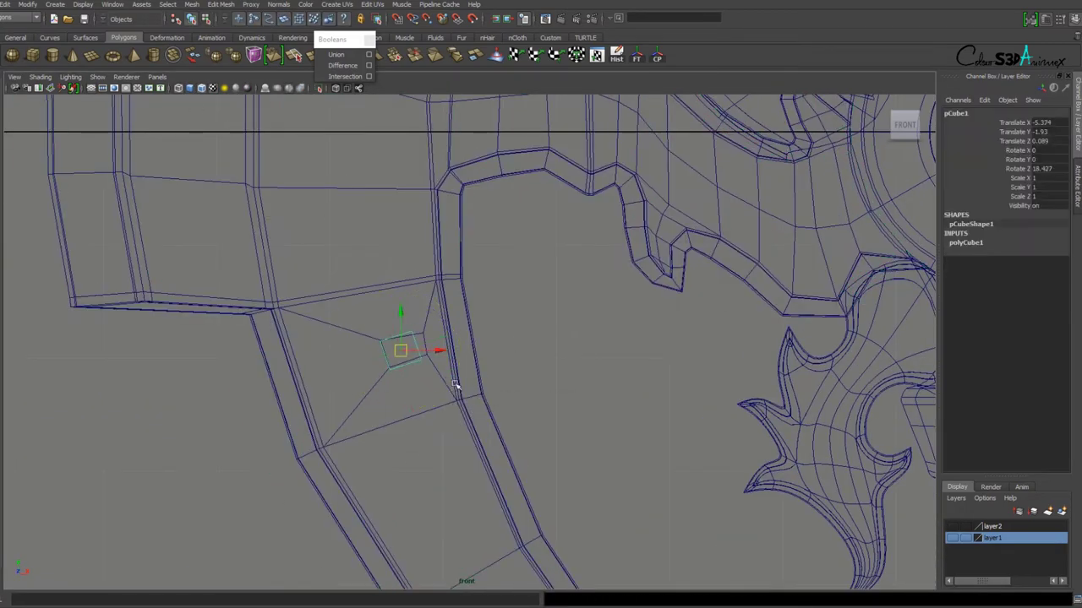
pyautogui.scroll(3, 440, 364)
pyautogui.scroll(-3, 365, 425)
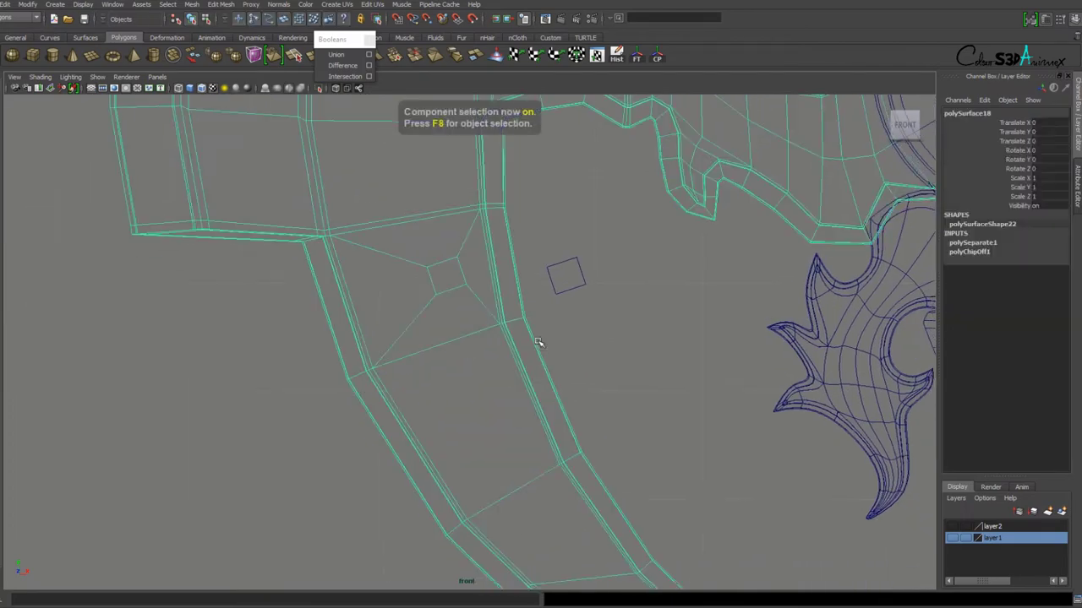
# Extrude the inner hole faces and delete them to open the blade holes.
pyautogui.press('5')
pyautogui.press('4')
pyautogui.hotkey('ctrl', 'e')
pyautogui.scroll(-3, 355, 414)
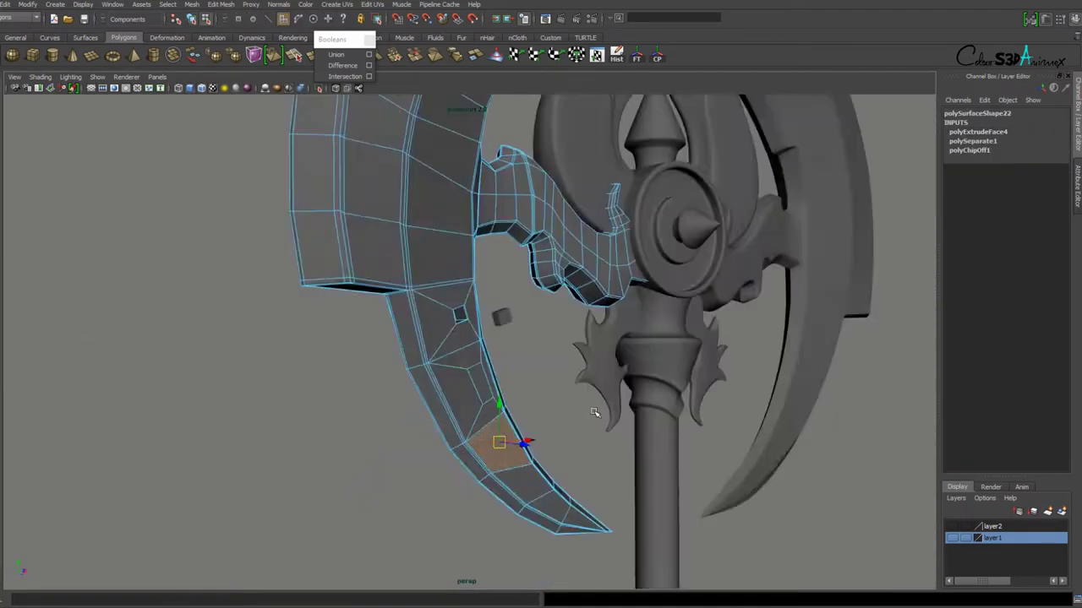
pyautogui.hotkey('ctrl', 'e')
pyautogui.scroll(3, 512, 252)
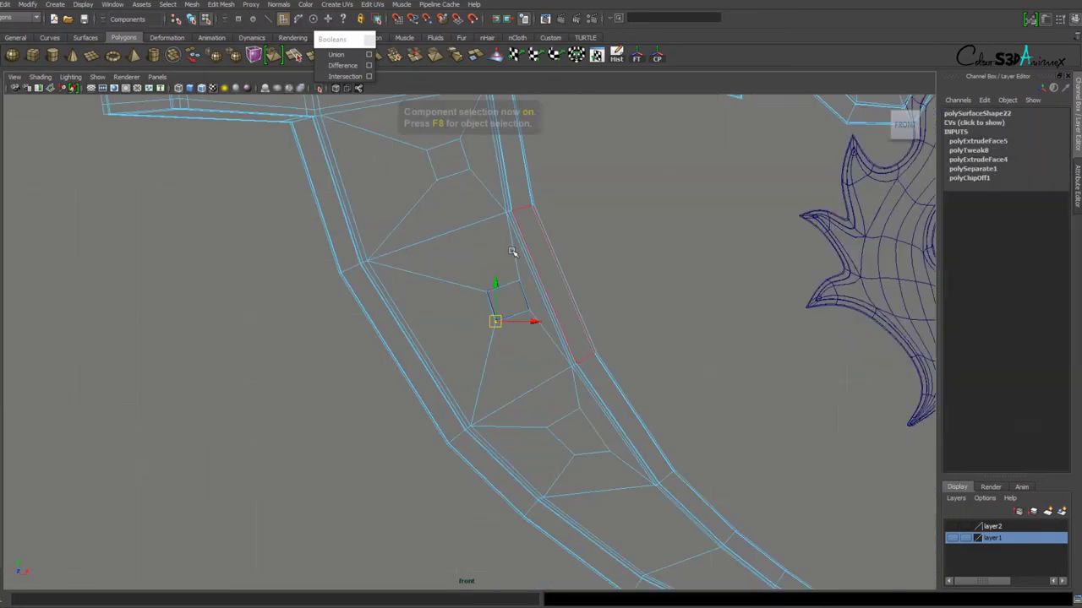
pyautogui.scroll(3, 540, 393)
pyautogui.press('space')
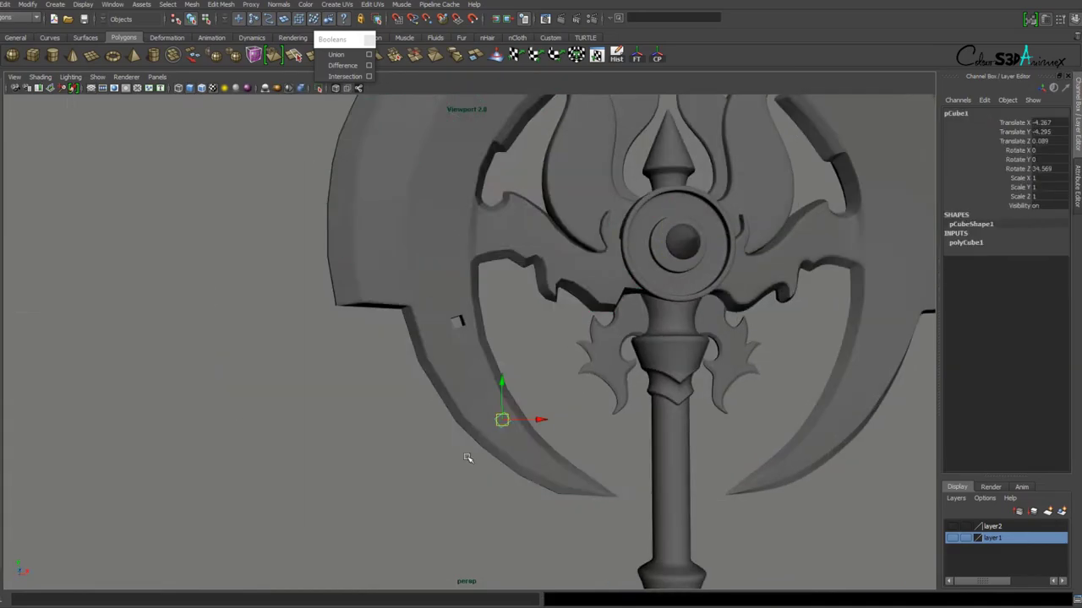
pyautogui.scroll(5, 468, 454)
pyautogui.press('Delete')
pyautogui.keyDown('alt'); pyautogui.moveTo(454, 468); pyautogui.dragTo(464, 362); pyautogui.keyUp('alt')
pyautogui.scroll(-2, 524, 464)
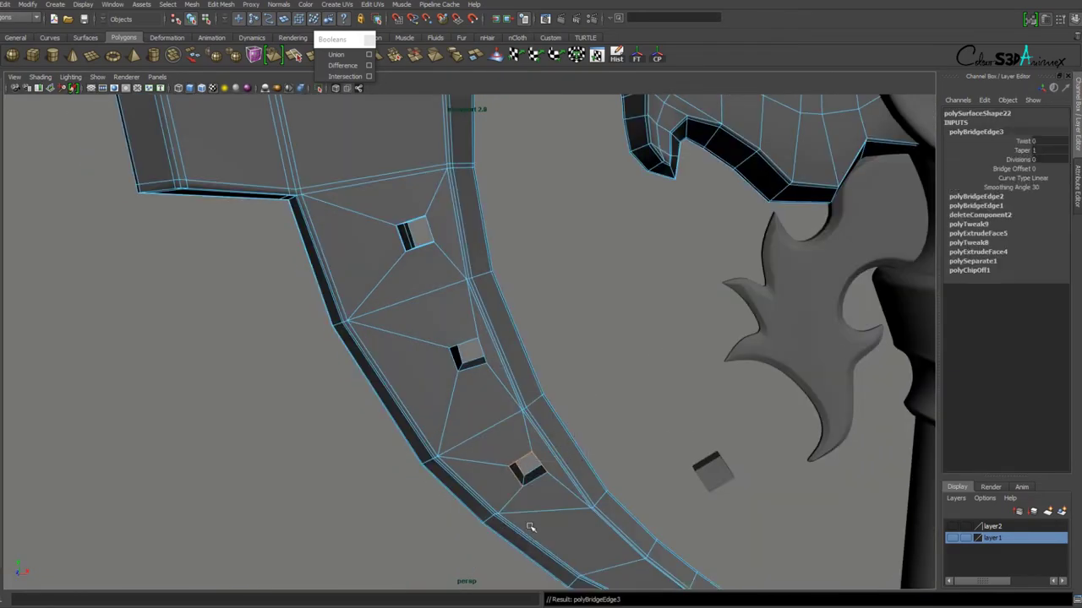
pyautogui.scroll(2, 471, 355)
# Extrude the hole faces for depth, checking them in front wireframe and perspective views.
pyautogui.press('F8')
pyautogui.scroll(-4, 470, 355)
pyautogui.scroll(5, 469, 351)
pyautogui.scroll(-3, 527, 451)
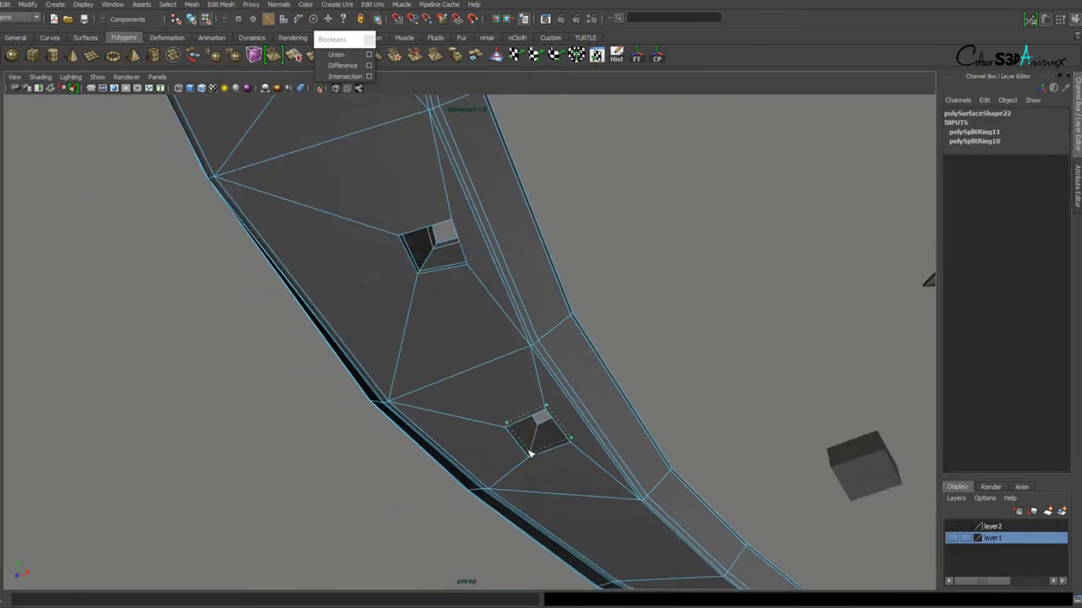
pyautogui.scroll(-5, 579, 451)
pyautogui.press('space')
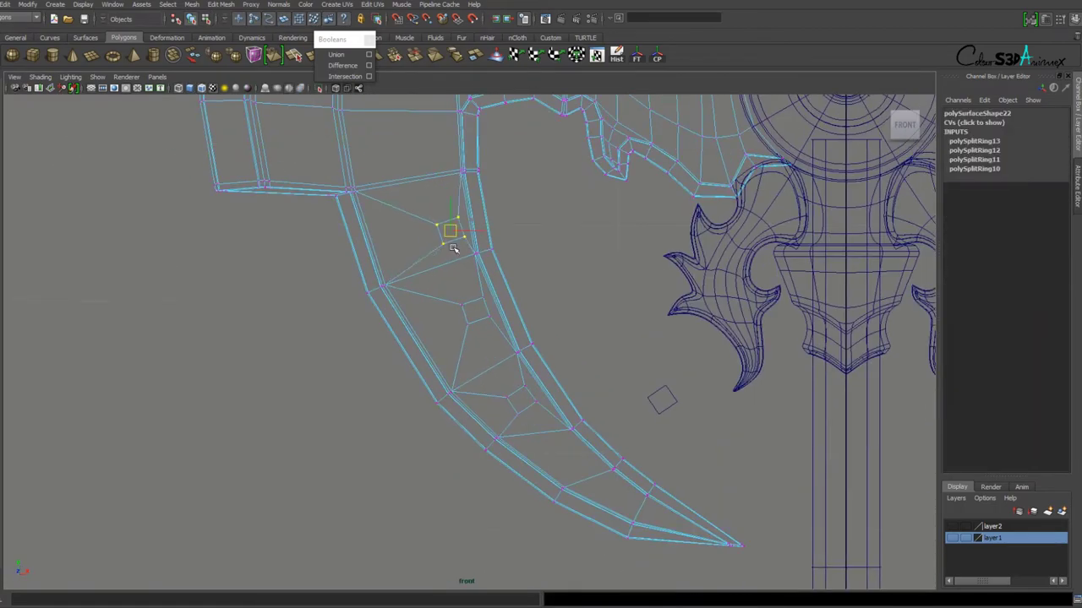
pyautogui.press('space')
pyautogui.scroll(4, 507, 338)
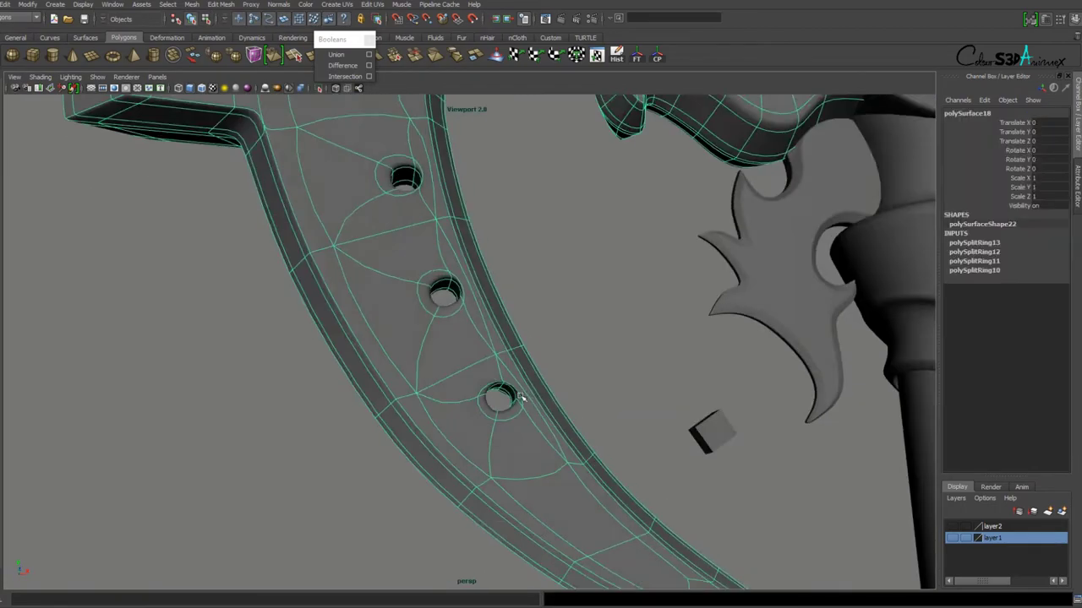
pyautogui.scroll(3, 468, 279)
pyautogui.hotkey('ctrl', 'e')
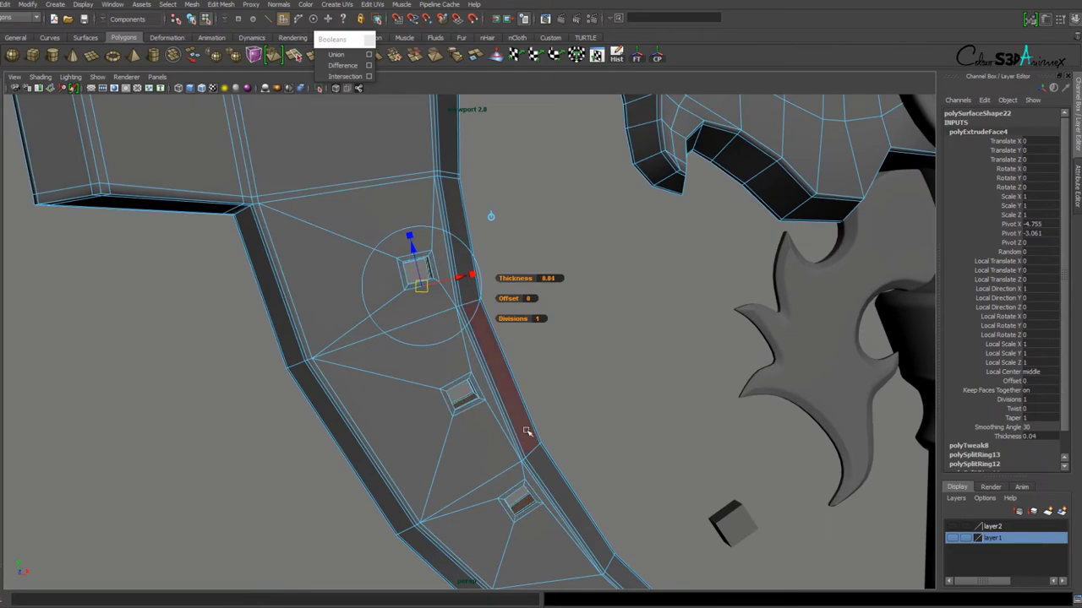
pyautogui.scroll(-3, 474, 355)
pyautogui.press('space')
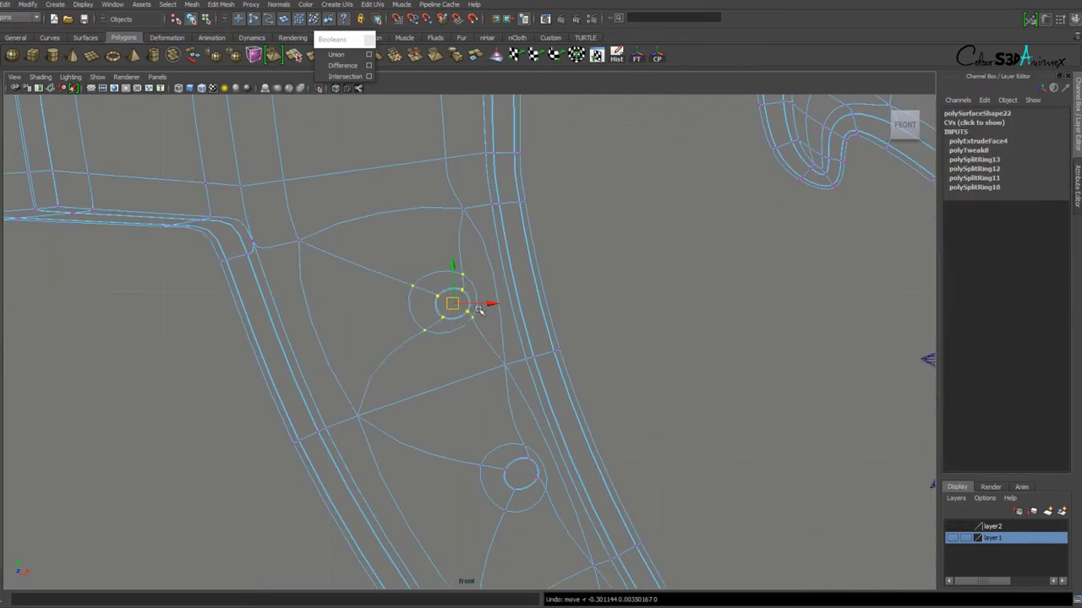
pyautogui.press('space')
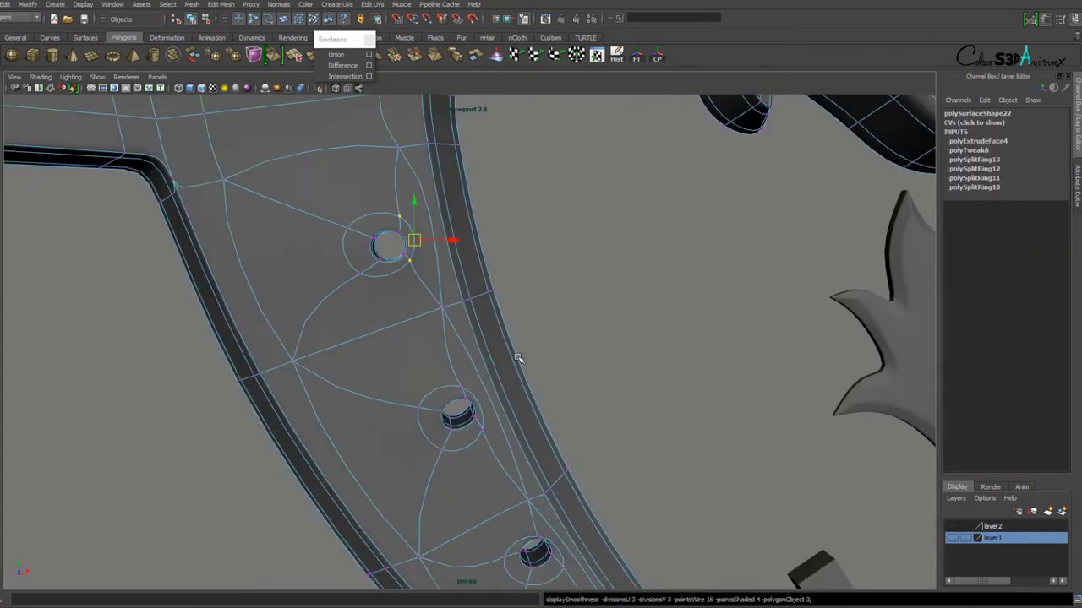
# Inspect the round rivet hole, then check the blade flat in front wireframe.
pyautogui.keyDown('alt'); pyautogui.moveTo(519, 358); pyautogui.dragTo(434, 314); pyautogui.keyUp('alt')
pyautogui.scroll(3, 465, 262)
pyautogui.scroll(2, 449, 311)
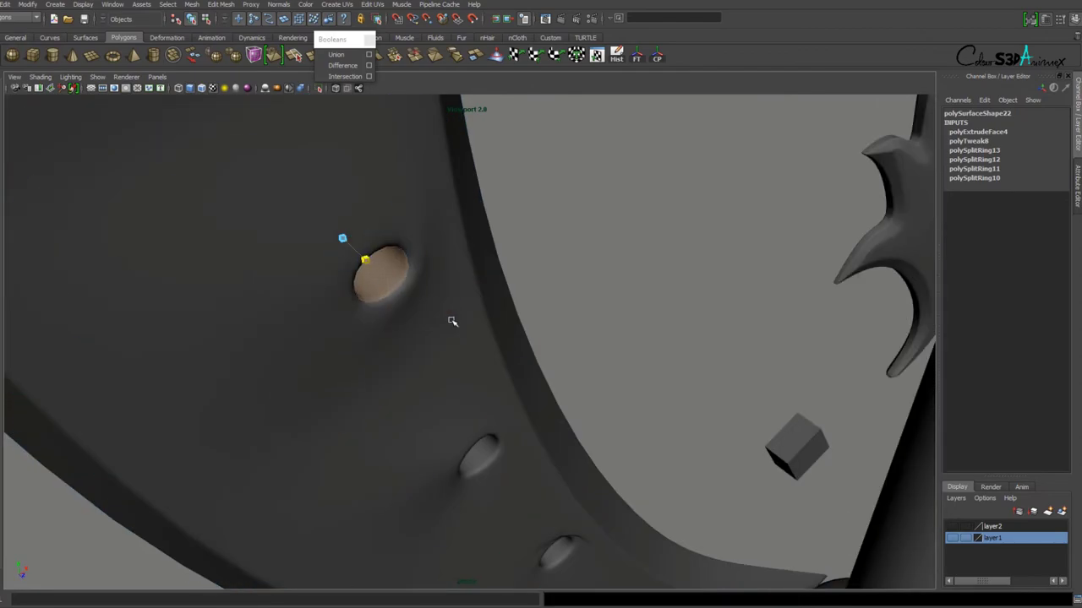
pyautogui.scroll(-3, 452, 322)
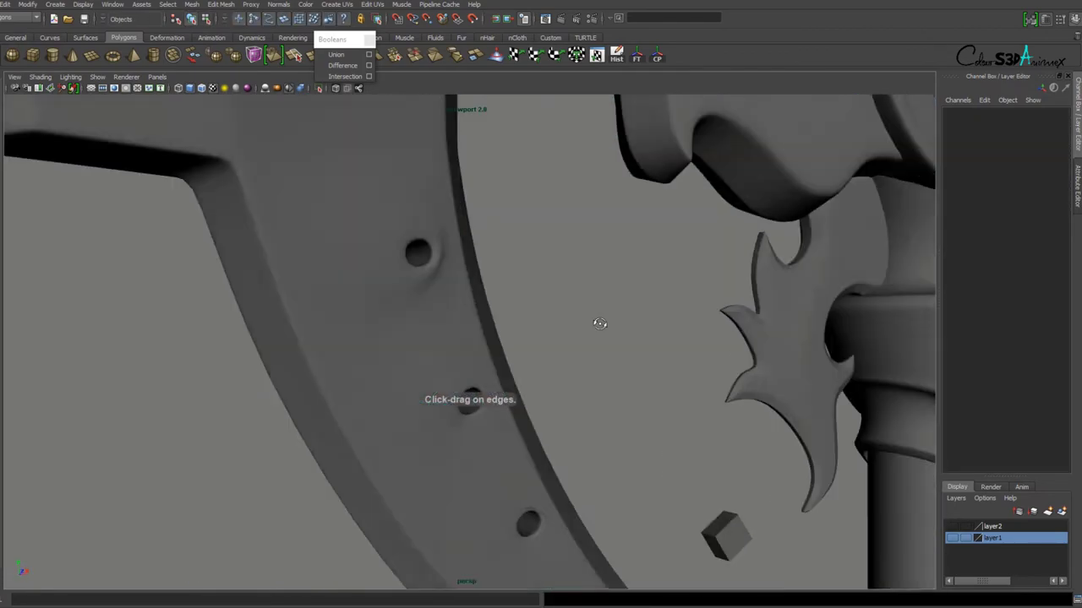
pyautogui.keyDown('alt'); pyautogui.moveTo(596, 316); pyautogui.dragTo(736, 333); pyautogui.keyUp('alt')
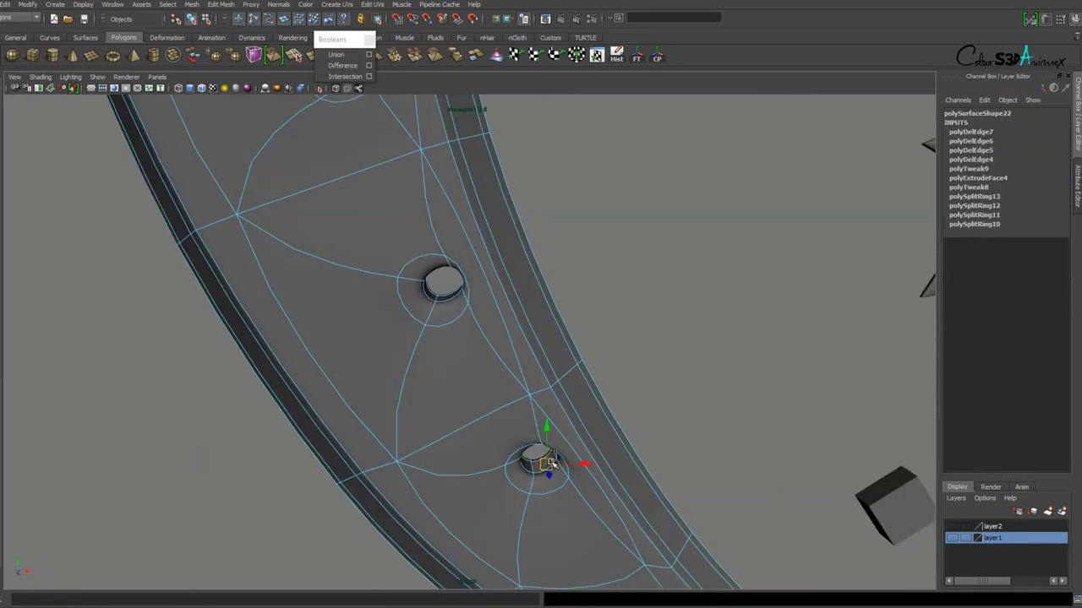
pyautogui.press('space')
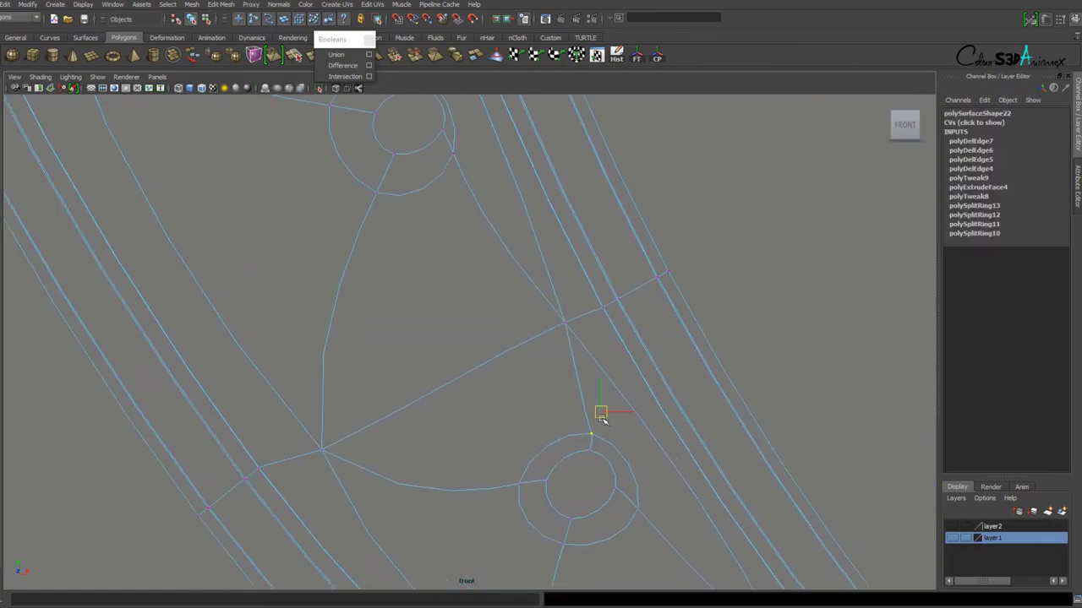
pyautogui.keyDown('alt'); pyautogui.moveTo(601, 416); pyautogui.dragTo(521, 373, button='right'); pyautogui.keyUp('alt')
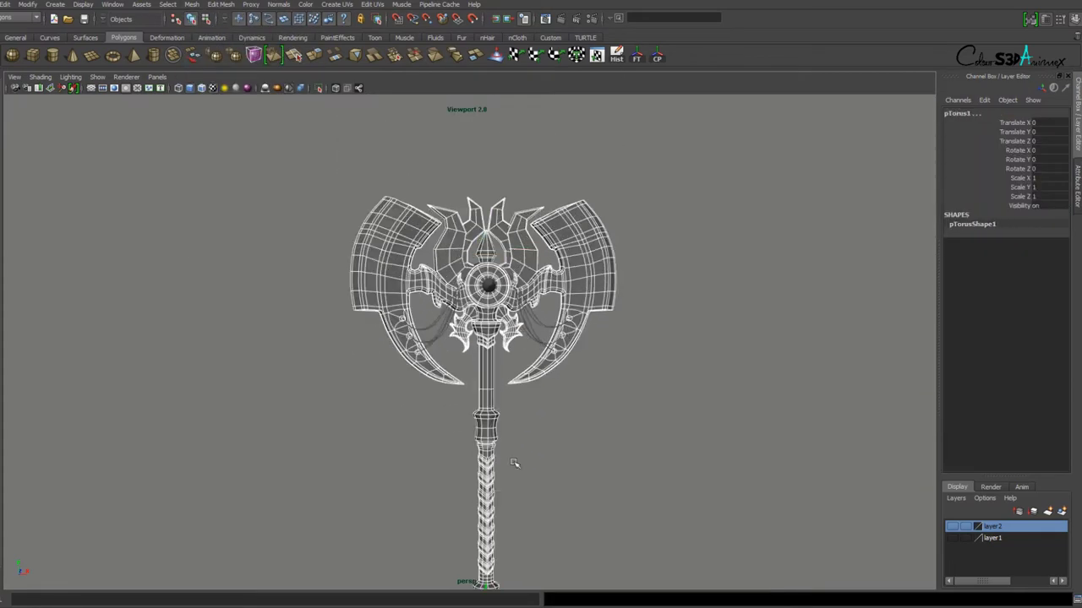
# Lower the phong2 Specular Color on the right blade to reduce its shine.
pyautogui.click(570, 322)
pyautogui.hotkey('ctrl', 'a')
pyautogui.press('5')
pyautogui.rightClick(589, 278)
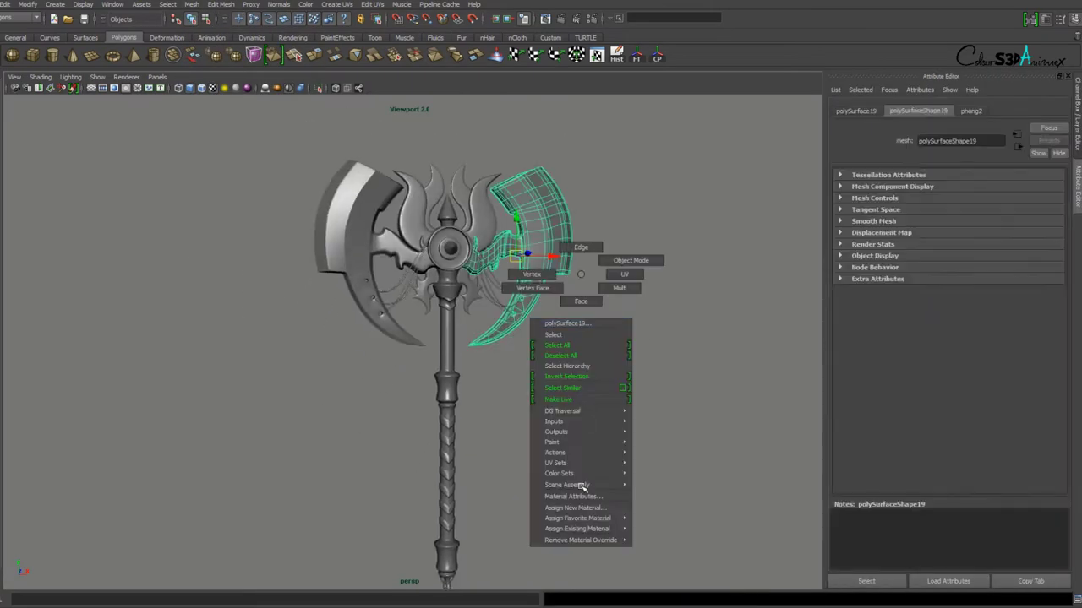
pyautogui.click(575, 533)
pyautogui.moveTo(1012, 379); pyautogui.dragTo(1001, 380)
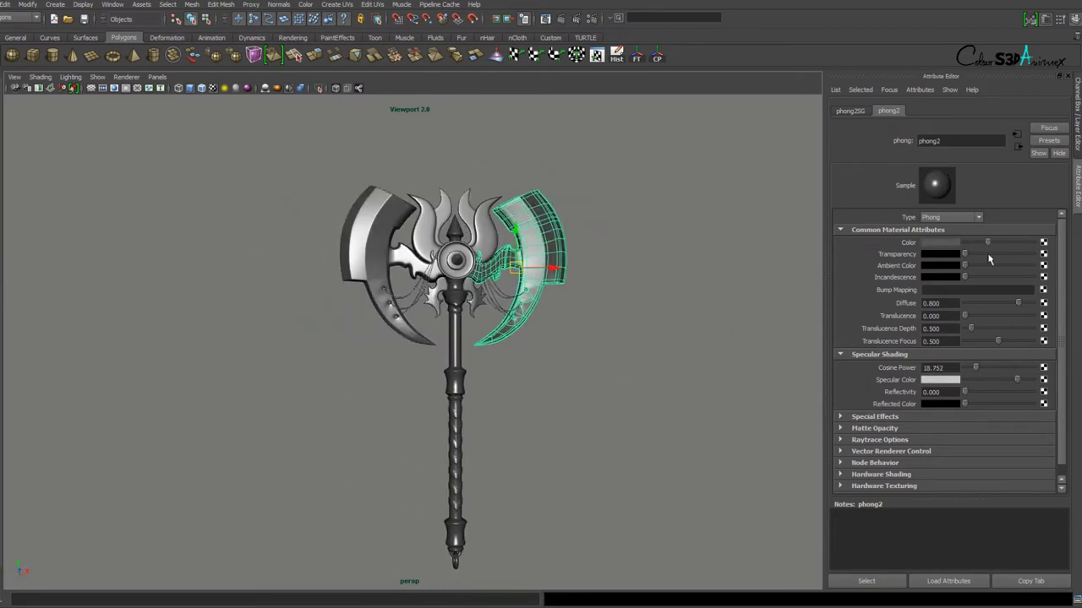
# Return to shaded view, select the wing's right inner face and zoom in on the chain ends.
pyautogui.press('4')
pyautogui.press('5')
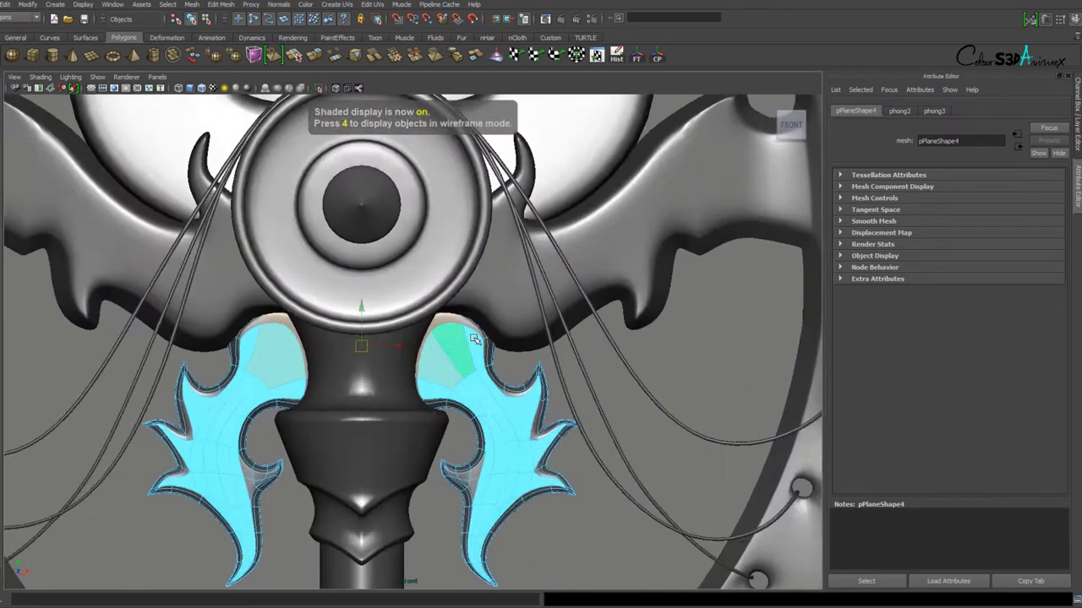
pyautogui.click(475, 338)
pyautogui.scroll(3, 440, 414)
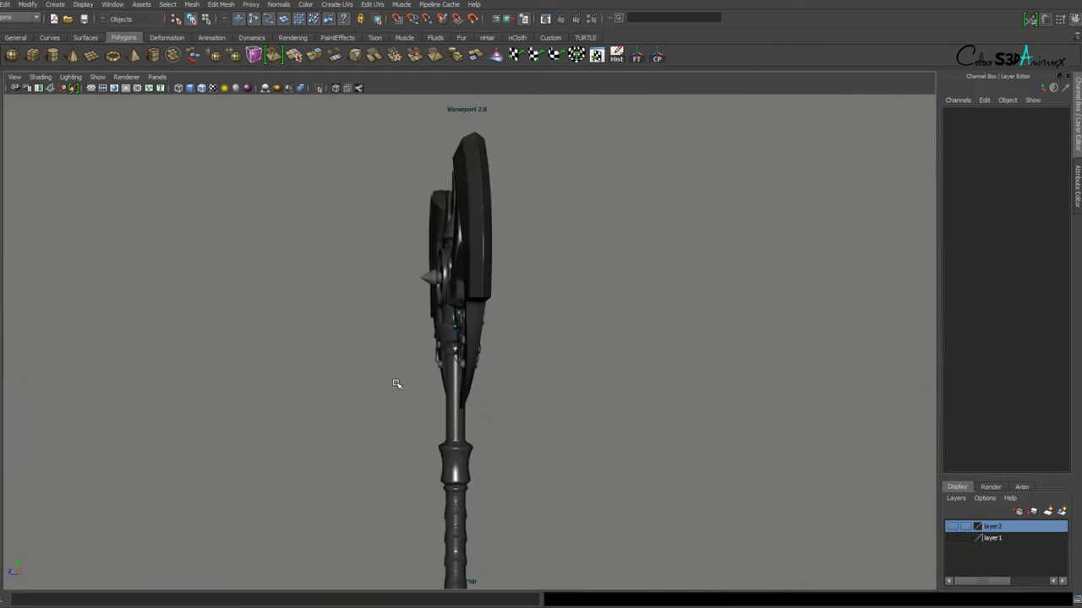
# Isolate the crest piece and select the control points along its inner edge.
pyautogui.keyDown('alt'); pyautogui.moveTo(394, 381); pyautogui.dragTo(552, 378); pyautogui.keyUp('alt')
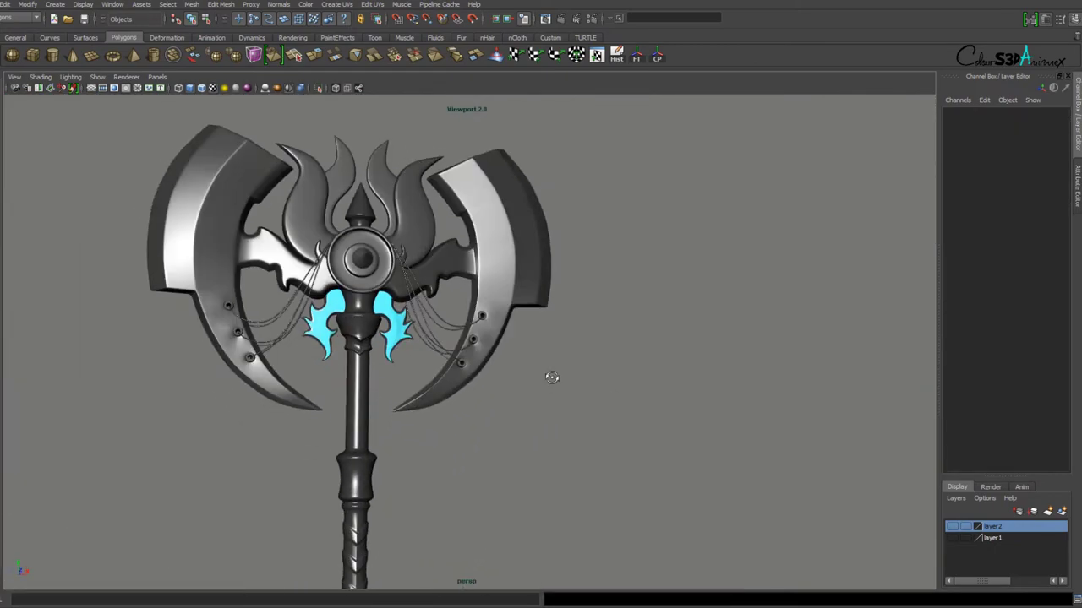
pyautogui.scroll(10, 344, 367)
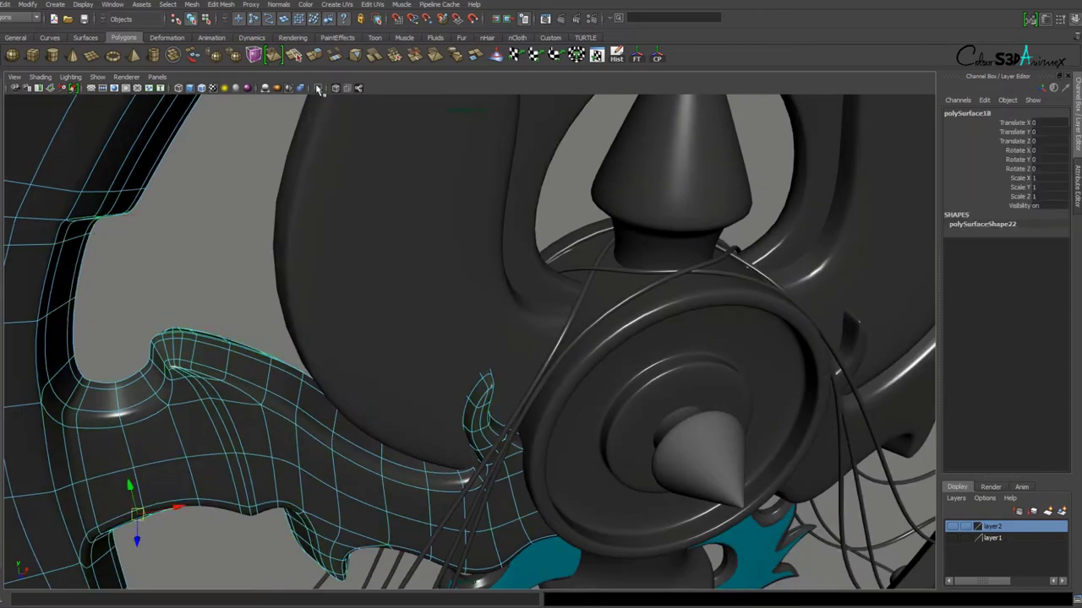
pyautogui.click(319, 88)
pyautogui.moveTo(476, 338)
pyautogui.keyDown('alt'); pyautogui.mouseDown()
pyautogui.moveTo(526, 379)
pyautogui.moveTo(488, 418)
pyautogui.mouseUp(); pyautogui.keyUp('alt')
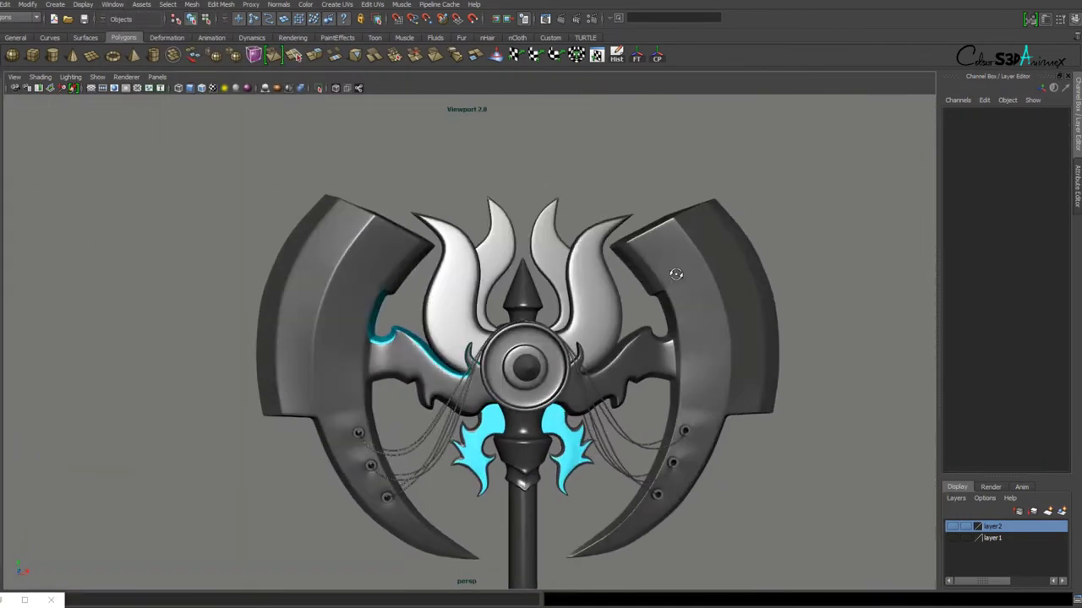
pyautogui.keyDown('alt'); pyautogui.moveTo(676, 274); pyautogui.dragTo(541, 304); pyautogui.keyUp('alt')
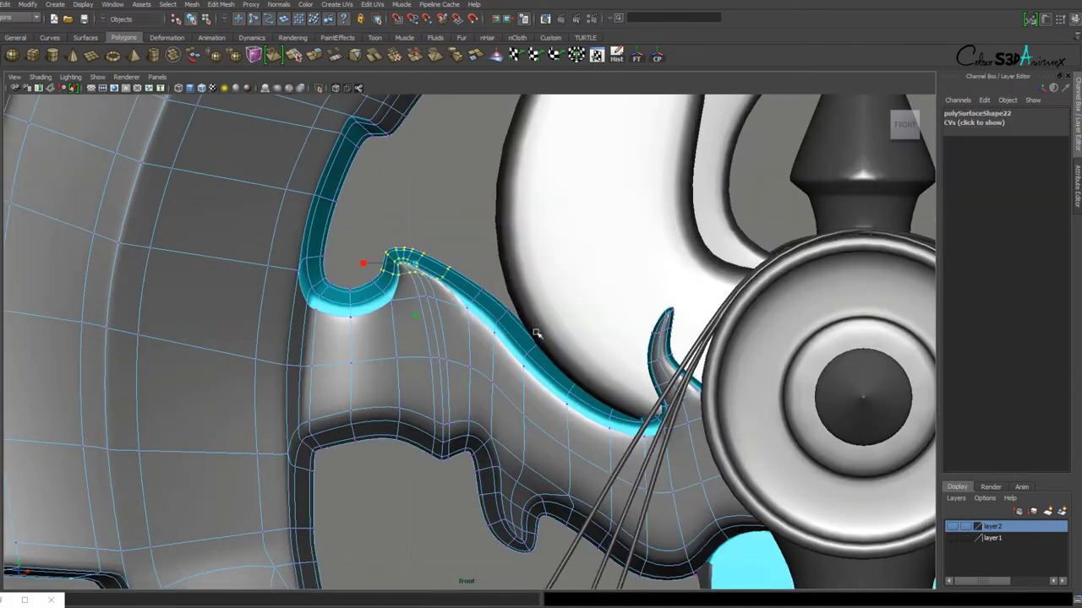
pyautogui.moveTo(582, 262); pyautogui.dragTo(672, 391)
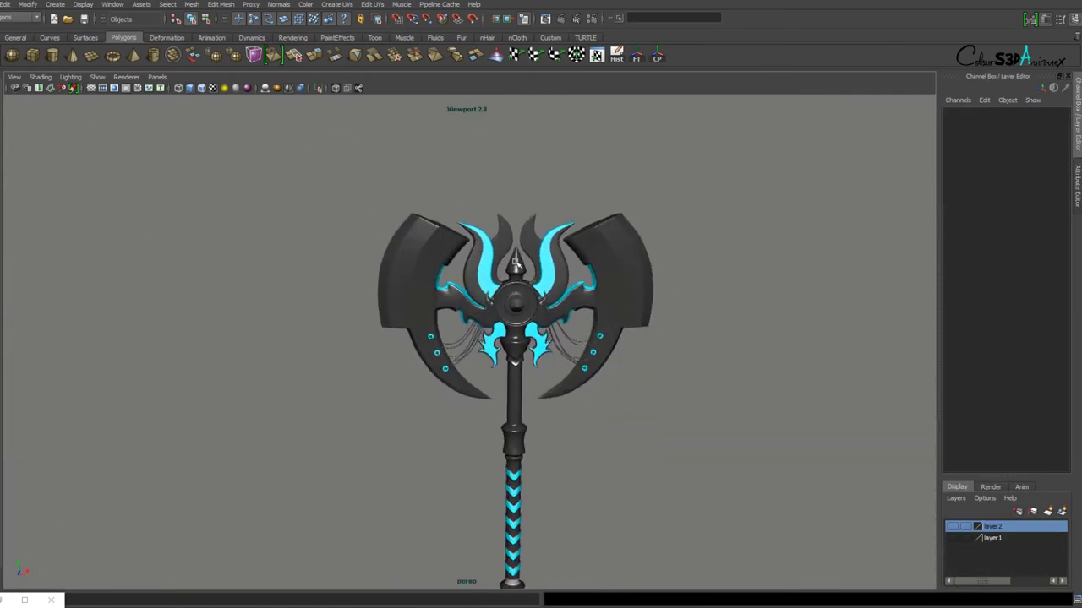
# Delete the stray edge near the tip of the flame-shaped crest piece.
pyautogui.click(515, 265)
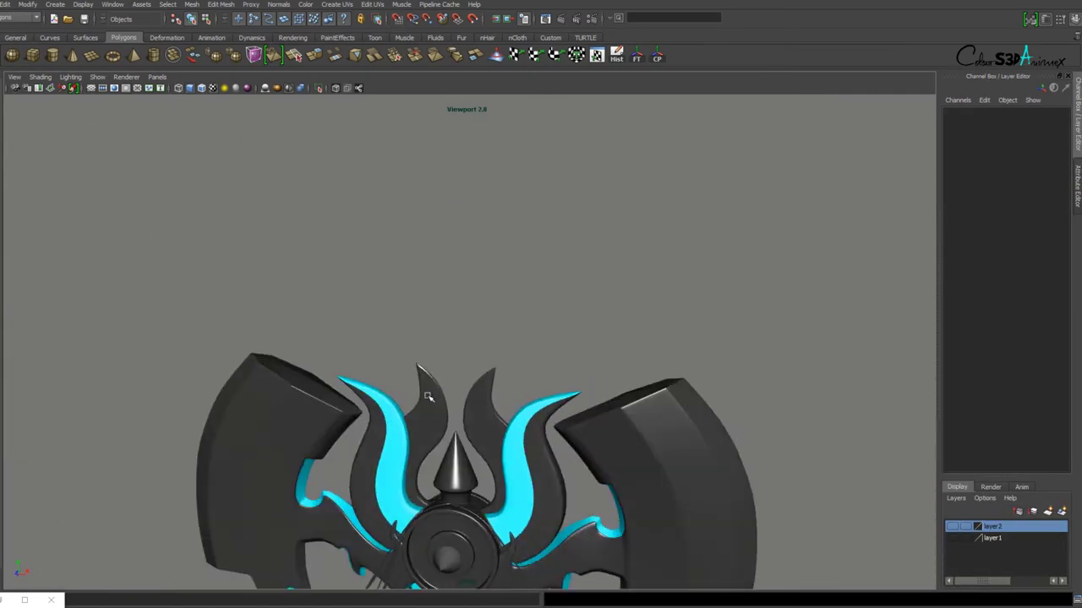
pyautogui.press('f')
pyautogui.scroll(3, 585, 322)
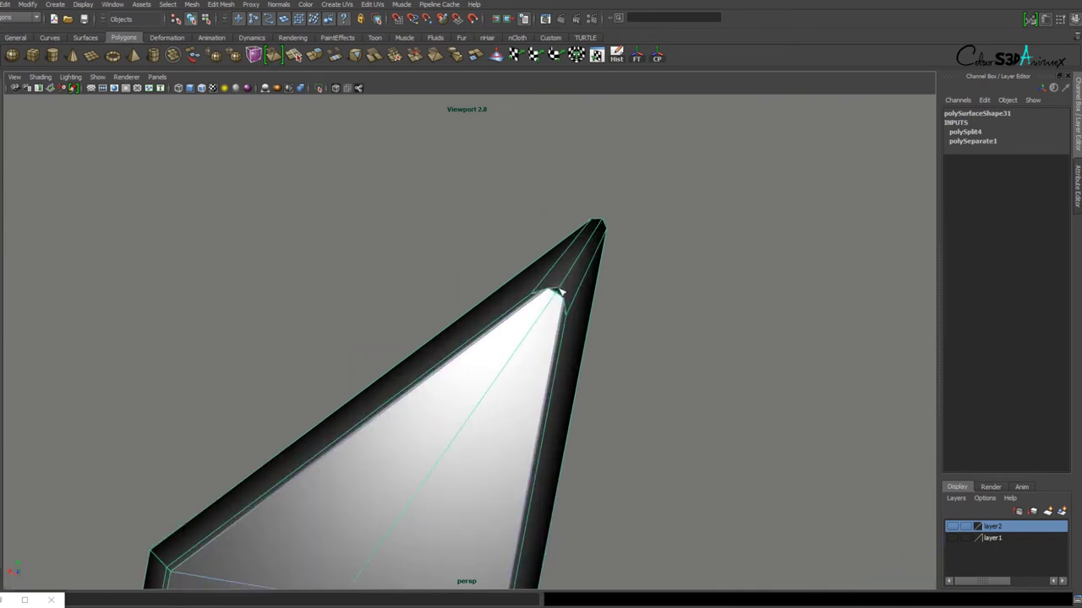
pyautogui.press('Delete')
pyautogui.scroll(2, 646, 260)
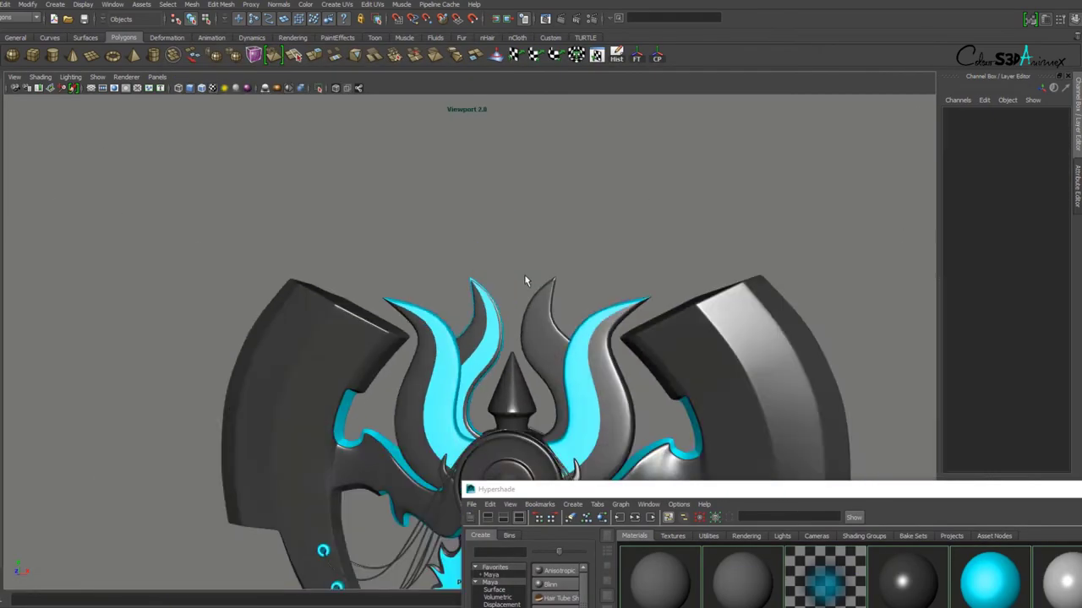
# Assign the chains a new bright green Phong material.
pyautogui.keyDown('alt'); pyautogui.moveTo(524, 274); pyautogui.dragTo(364, 331); pyautogui.keyUp('alt')
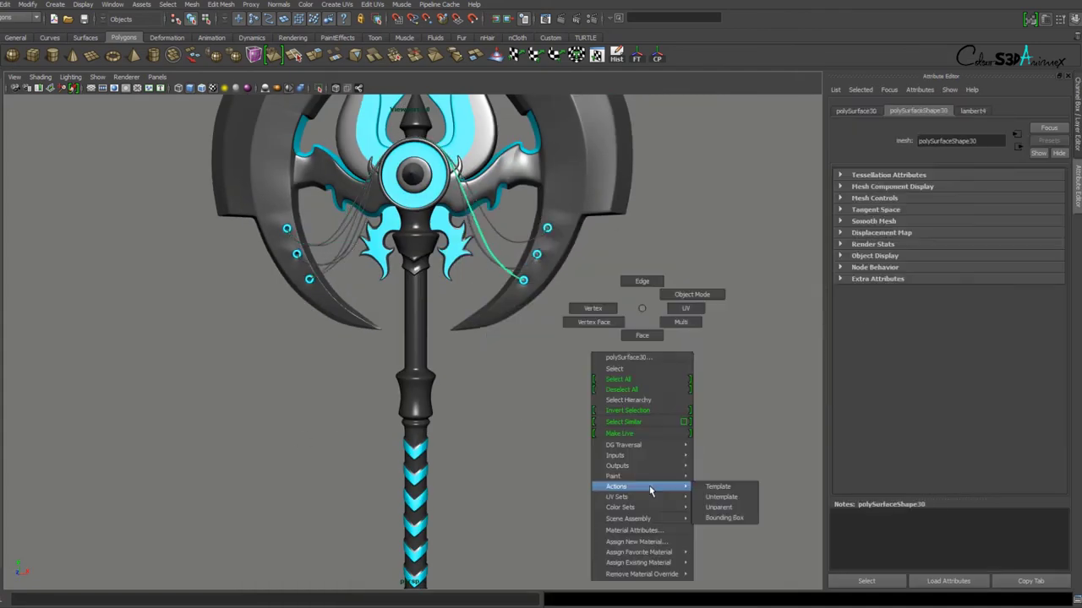
pyautogui.click(951, 217)
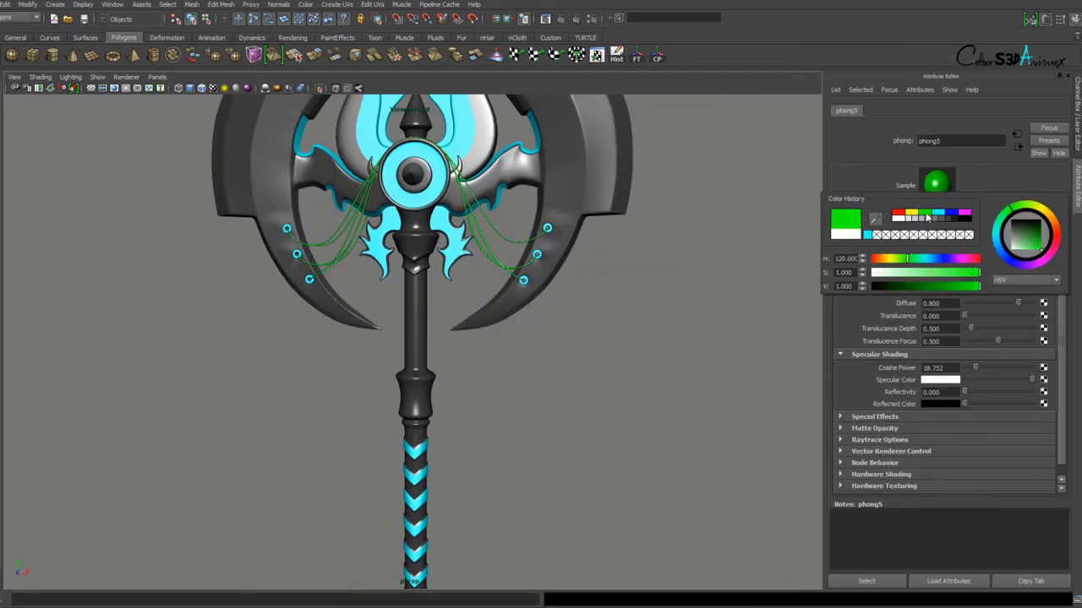
pyautogui.click(947, 217)
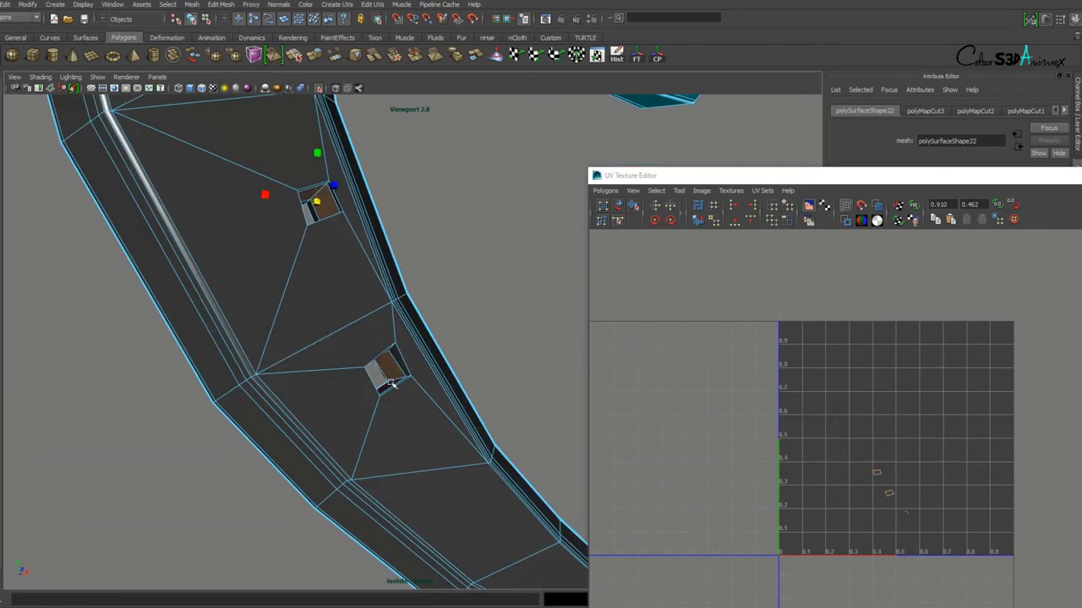
# Undo the last four UV edits on the blade shell.
pyautogui.hotkey('ctrl', 'z')
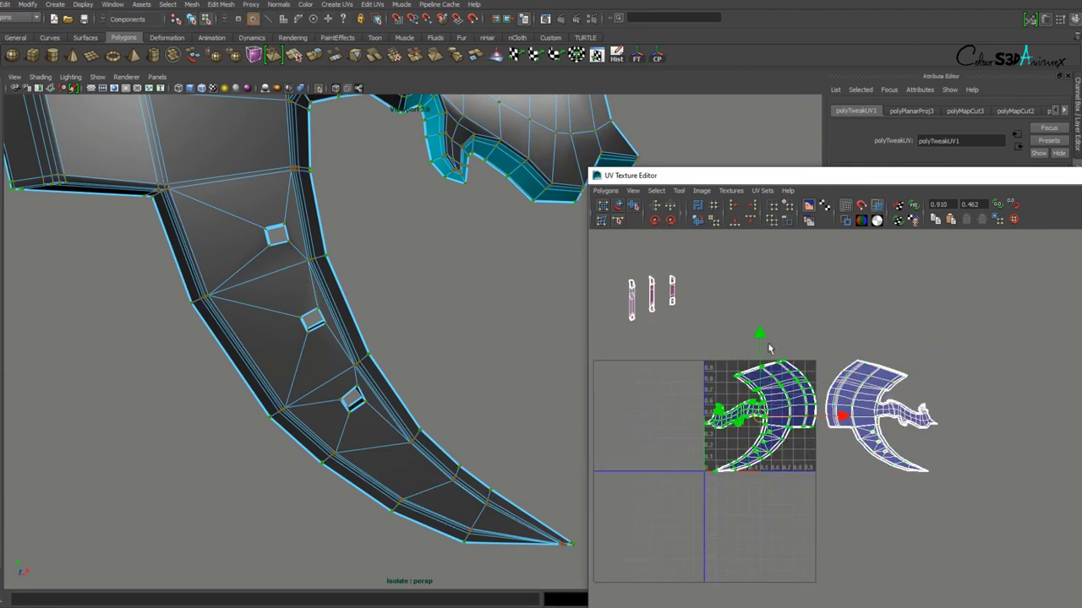
pyautogui.moveTo(665, 469)
pyautogui.keyDown('alt'); pyautogui.mouseDown(button='right')
pyautogui.moveTo(832, 568)
pyautogui.moveTo(730, 361)
pyautogui.mouseUp(button='right'); pyautogui.keyUp('alt')
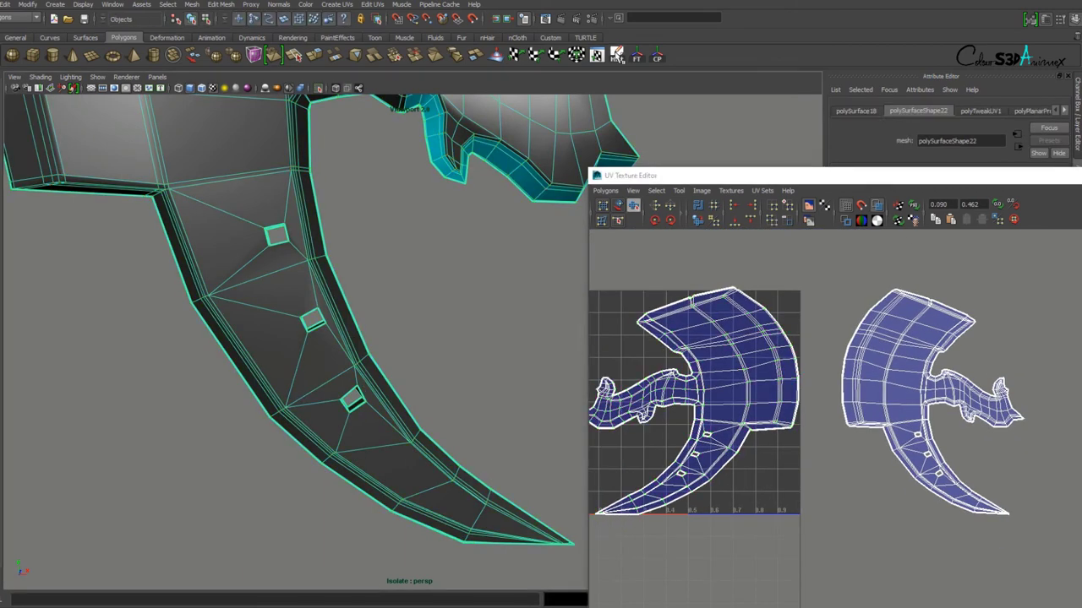
pyautogui.hotkey('ctrl', 'z')
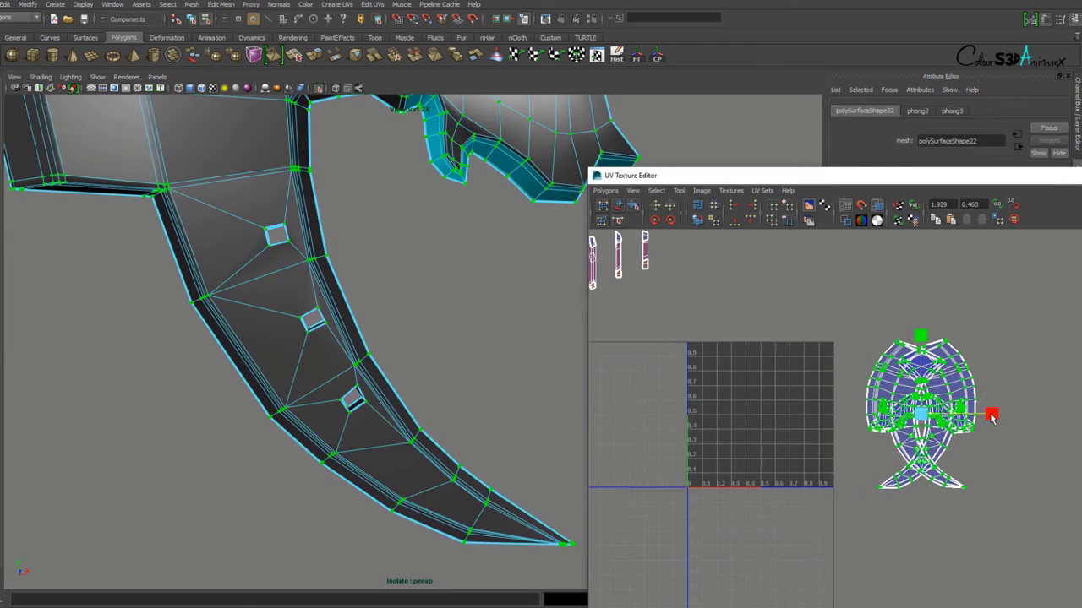
pyautogui.hotkey('ctrl', 'z')
pyautogui.hotkey('ctrl', 'z')
pyautogui.hotkey('ctrl', 'z')
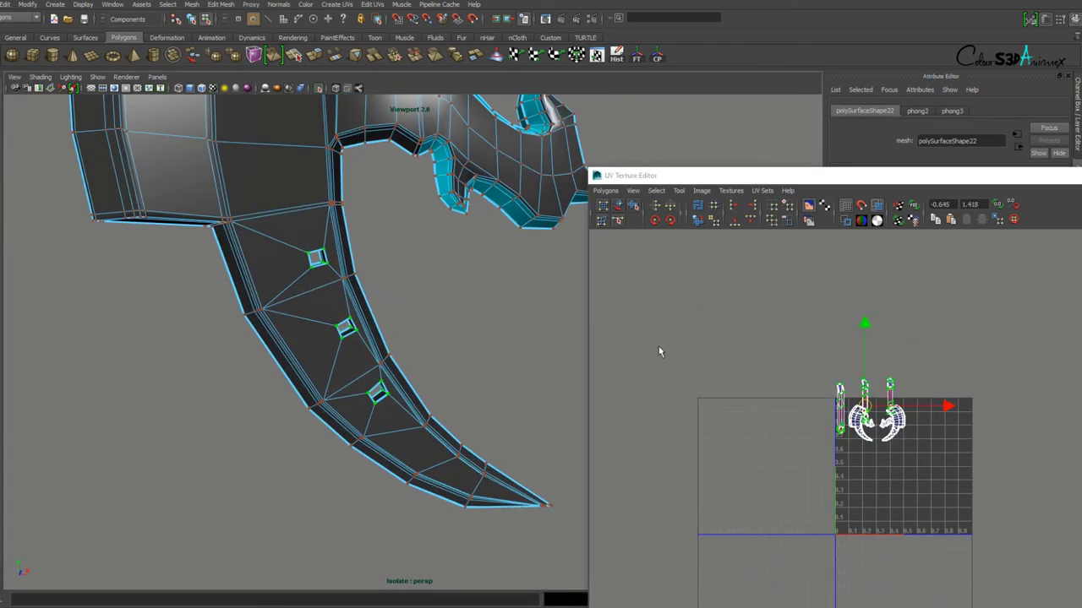
pyautogui.hotkey('ctrl', 'z')
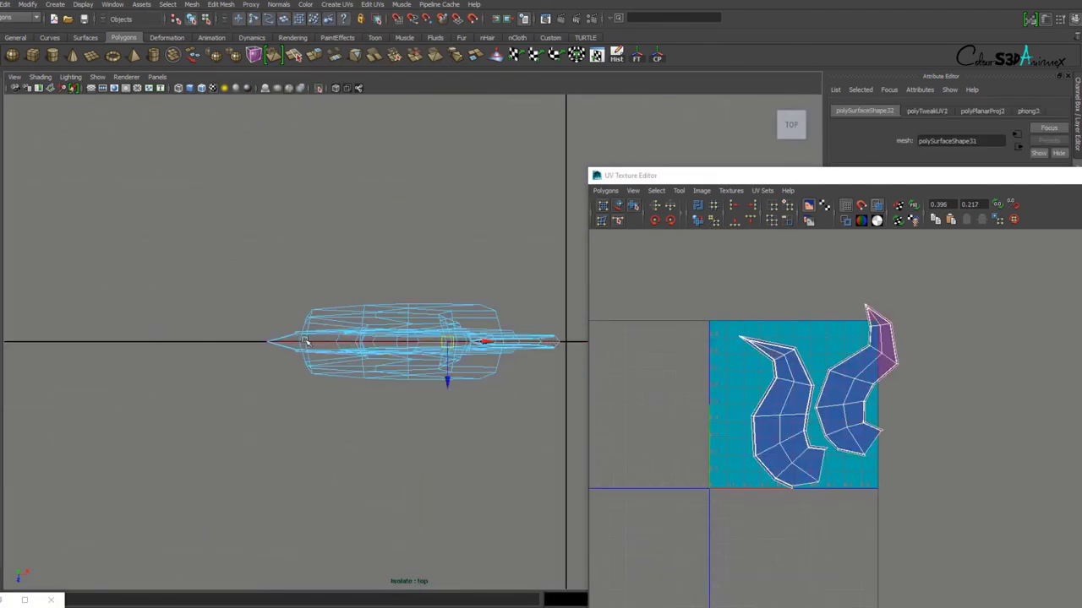
# Reposition the right-hand UV shells and transfer attributes onto polySurfaceShape33.
pyautogui.moveTo(900, 397); pyautogui.dragTo(1066, 397)
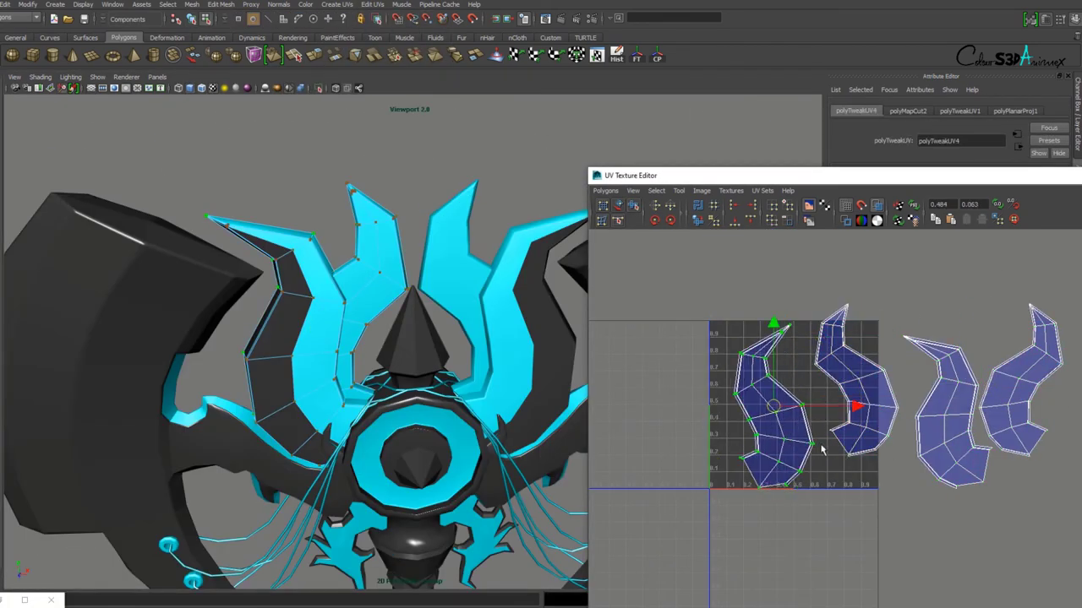
pyautogui.click(976, 406)
pyautogui.keyDown('alt'); pyautogui.moveTo(878, 466); pyautogui.dragTo(788, 445, button='middle'); pyautogui.keyUp('alt')
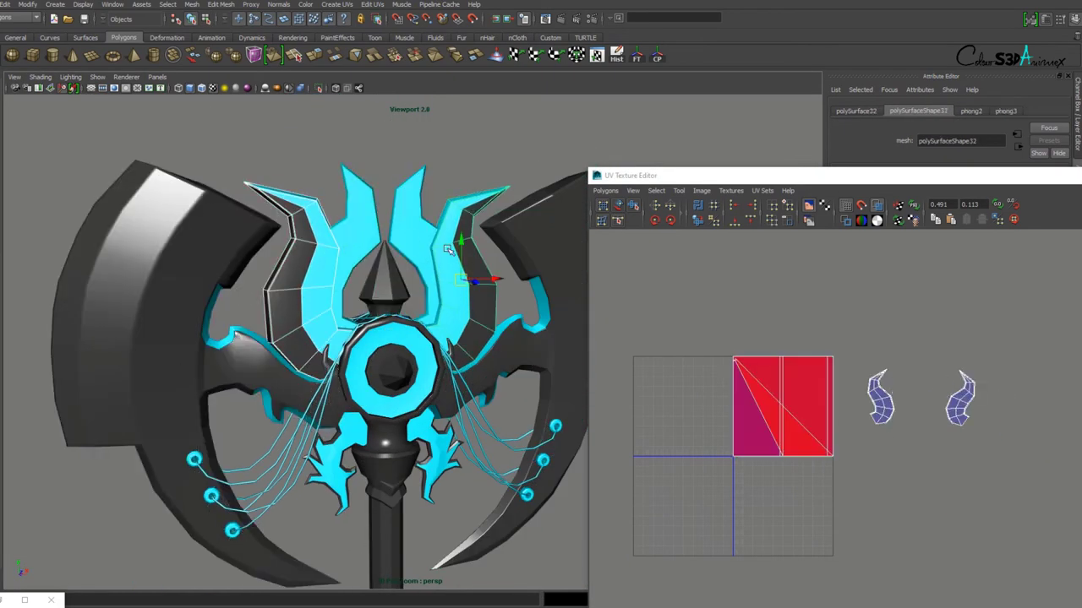
pyautogui.click(192, 4)
pyautogui.click(221, 89)
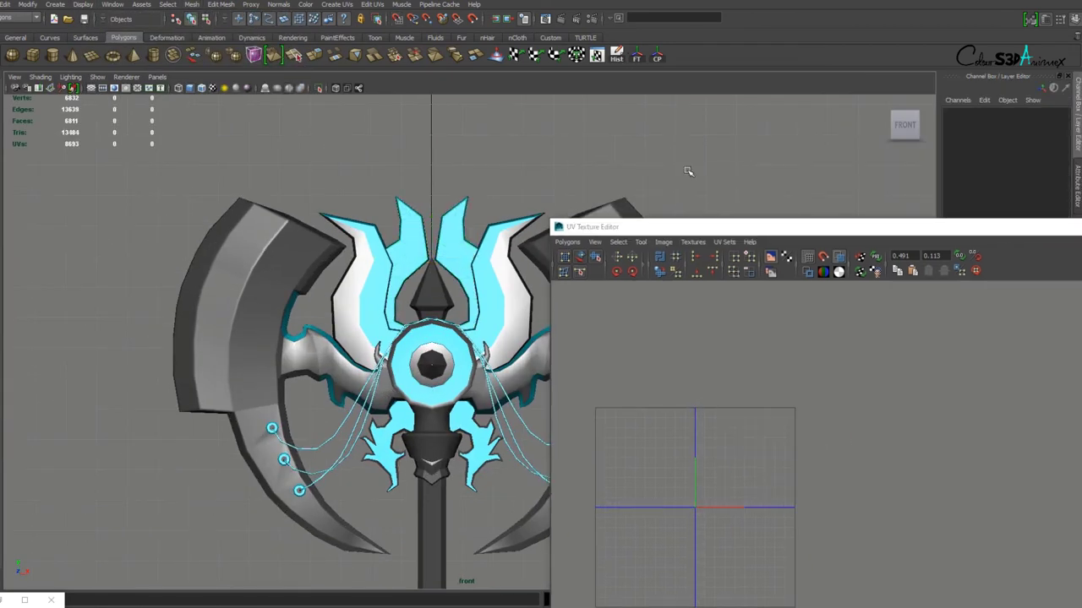
# Select the combined axe mesh to display its full UV layout in the 0–1 square.
pyautogui.click(363, 233)
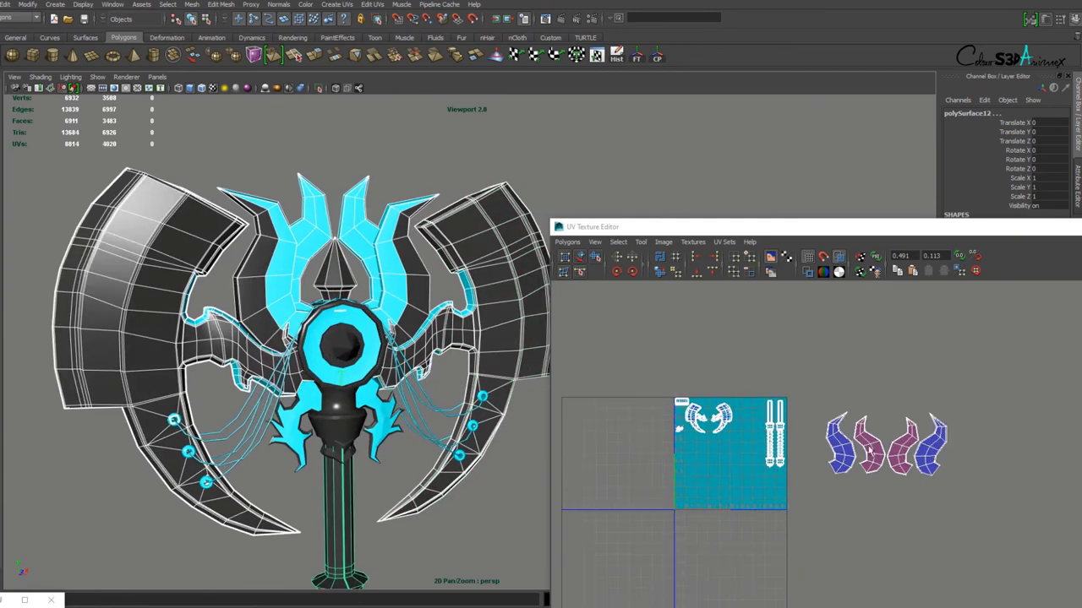